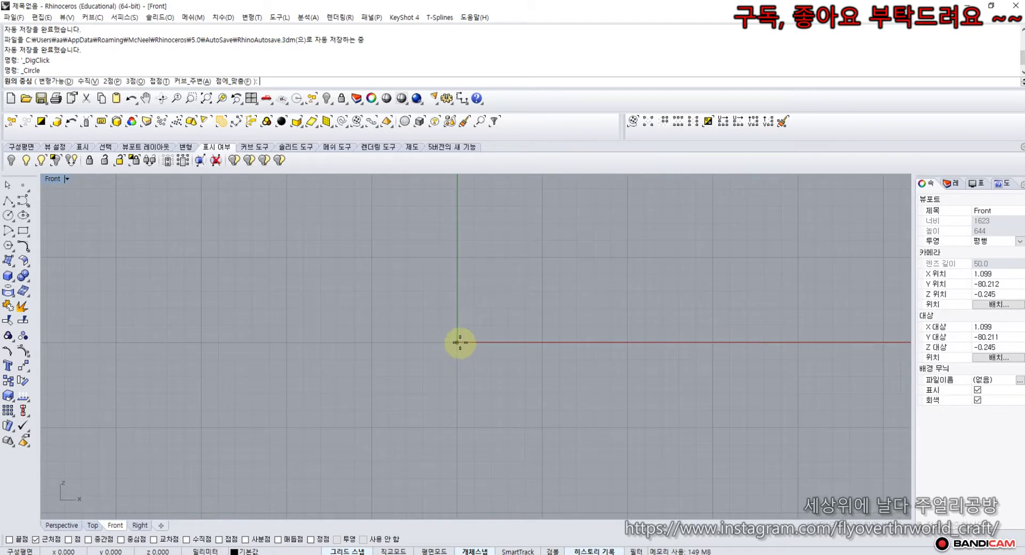
Draw two concentric circles centred on the origin in the Front view, 18 mm and about 22 mm in diameter.
click(457, 342)
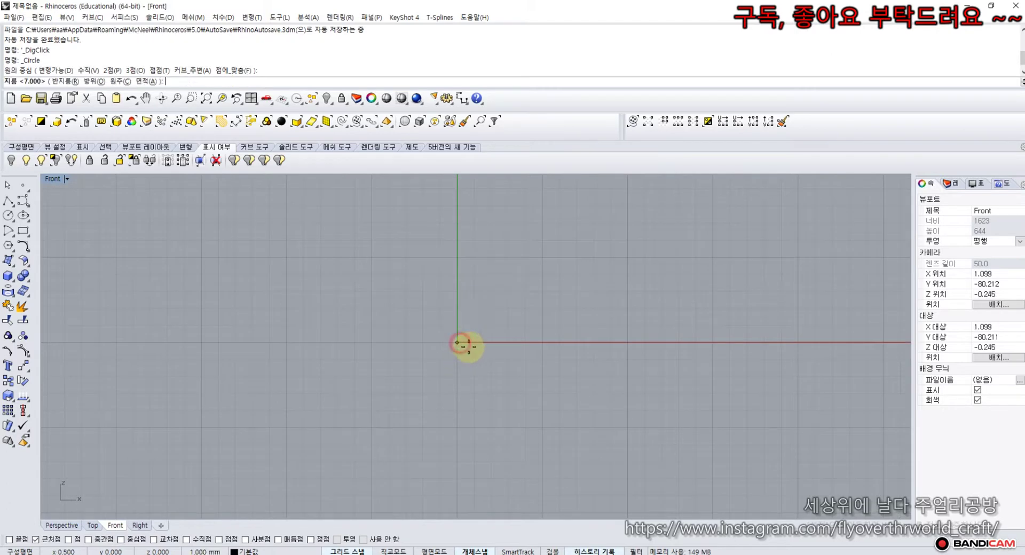
click(610, 342)
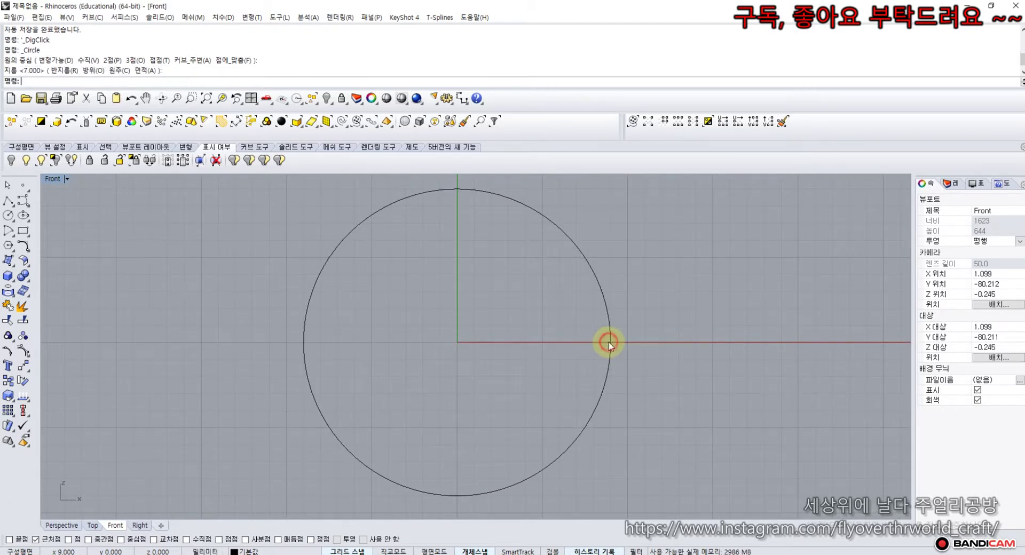
right_click(494, 352)
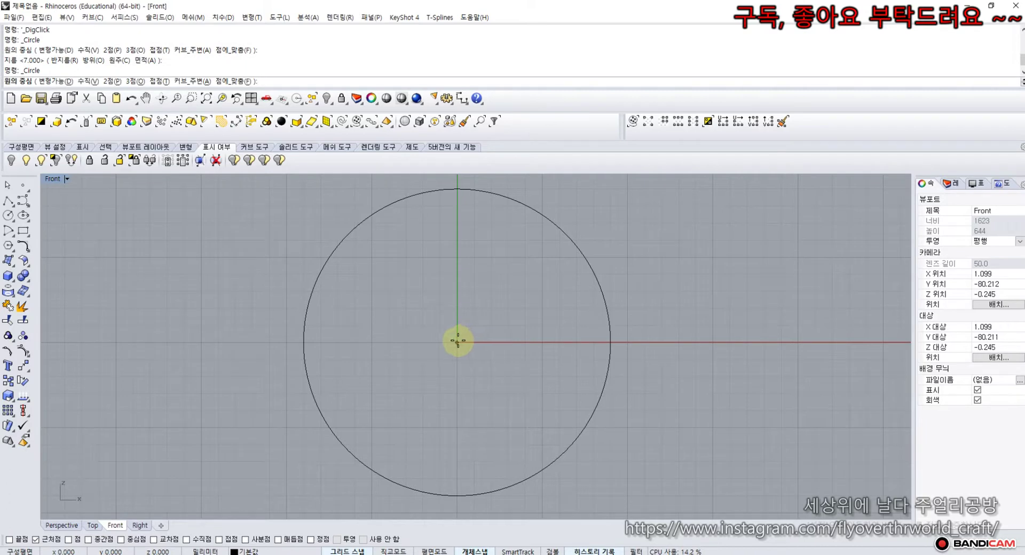
click(457, 340)
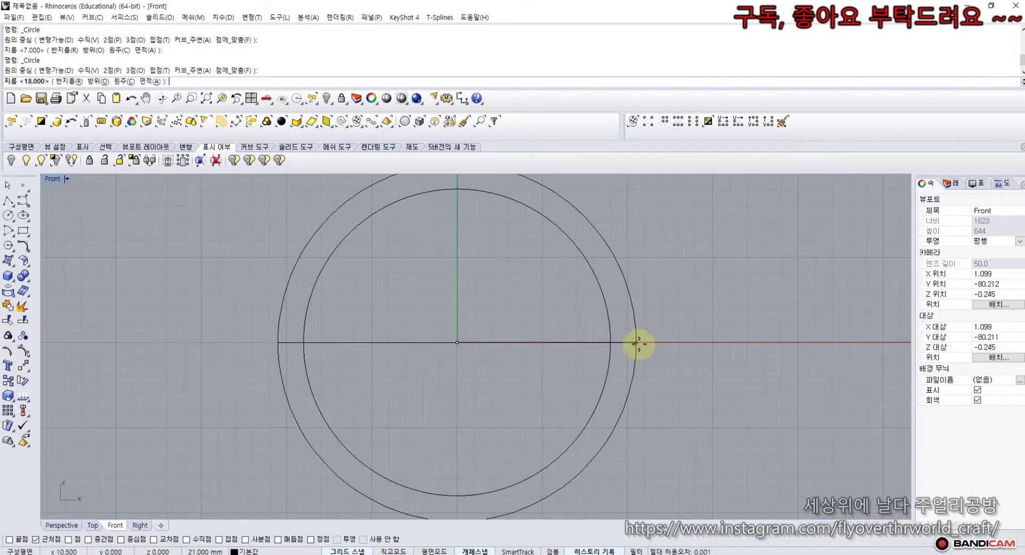
click(643, 344)
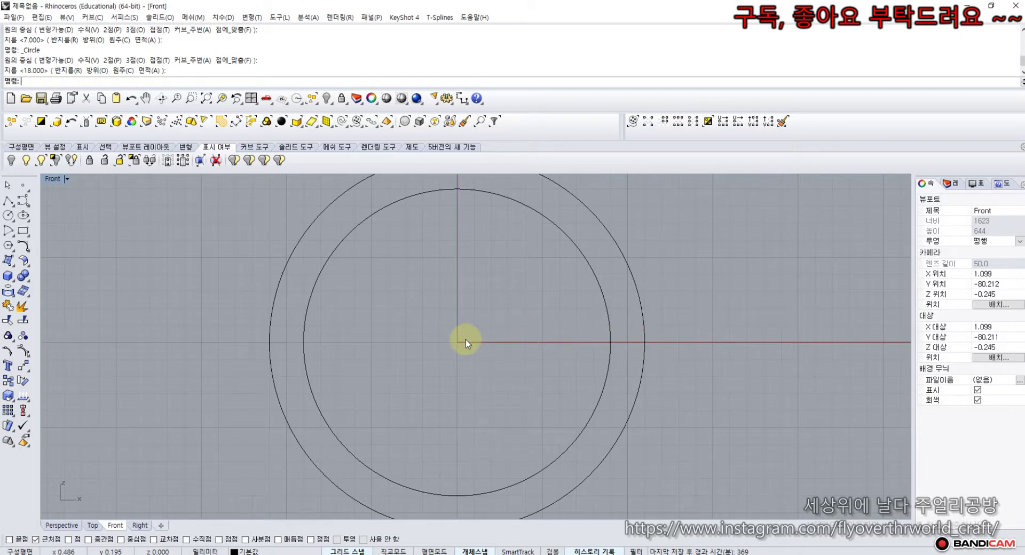
scroll(408, 315, down, 3)
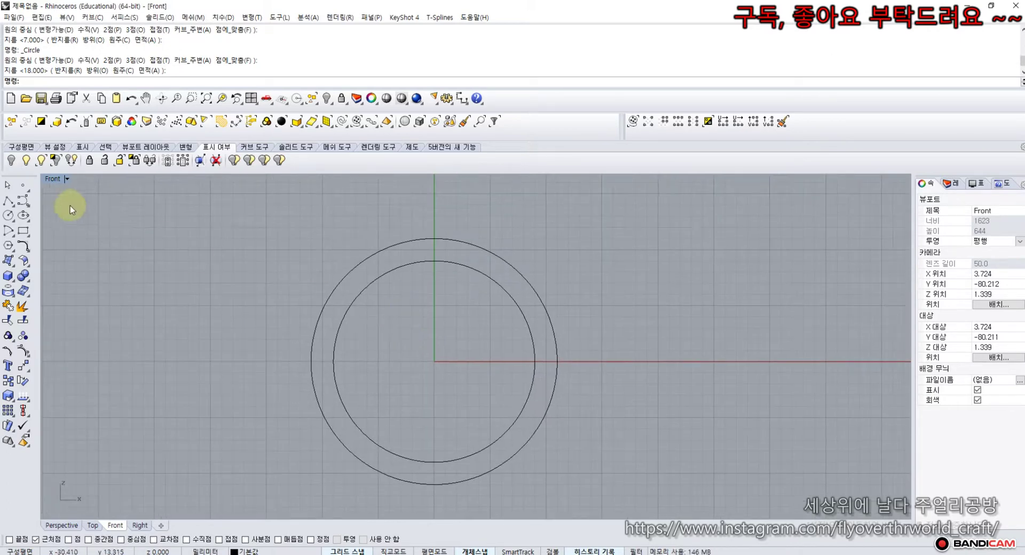
Start an arc defined by start, end and a point on the arc, with the Near object snap turned off.
click(28, 201)
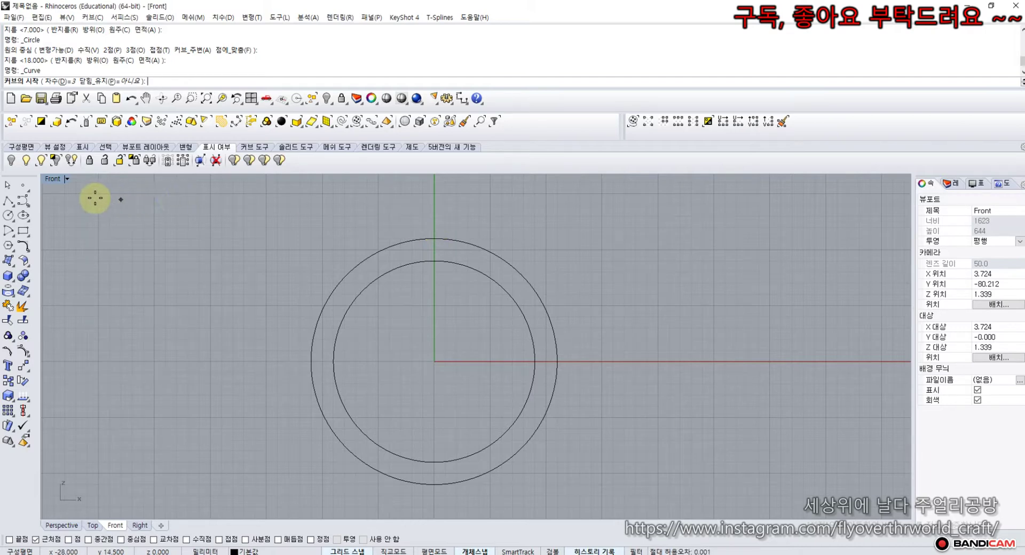
click(15, 237)
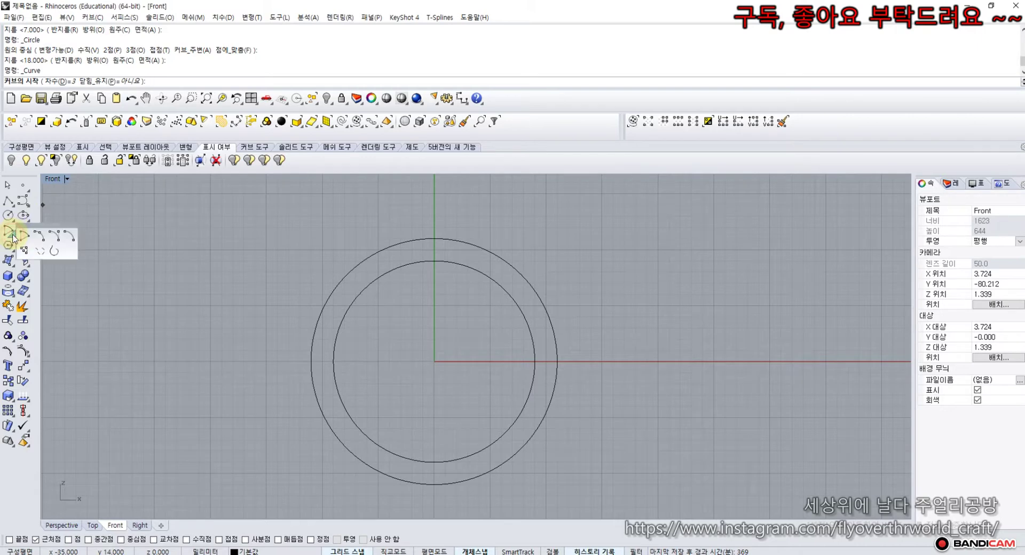
click(40, 238)
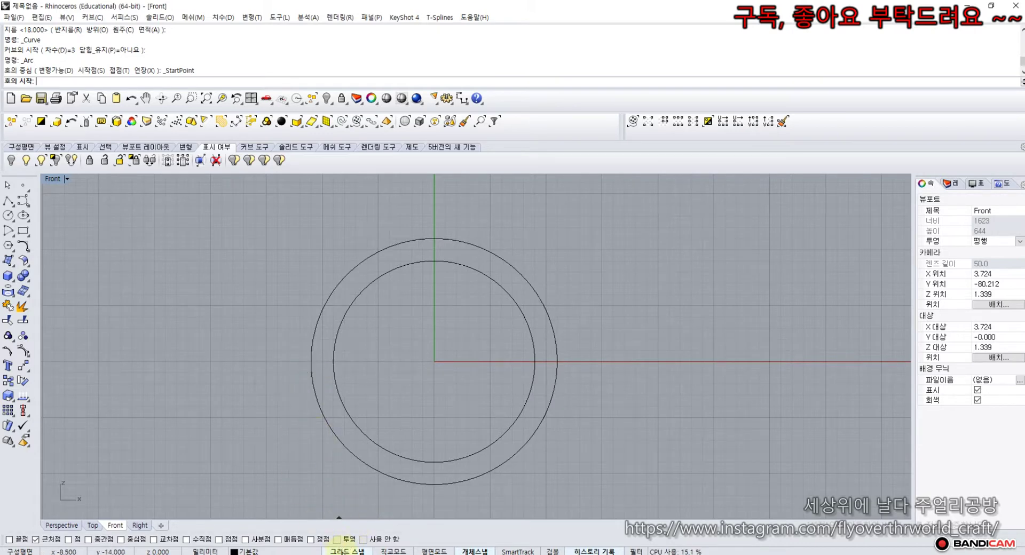
click(35, 539)
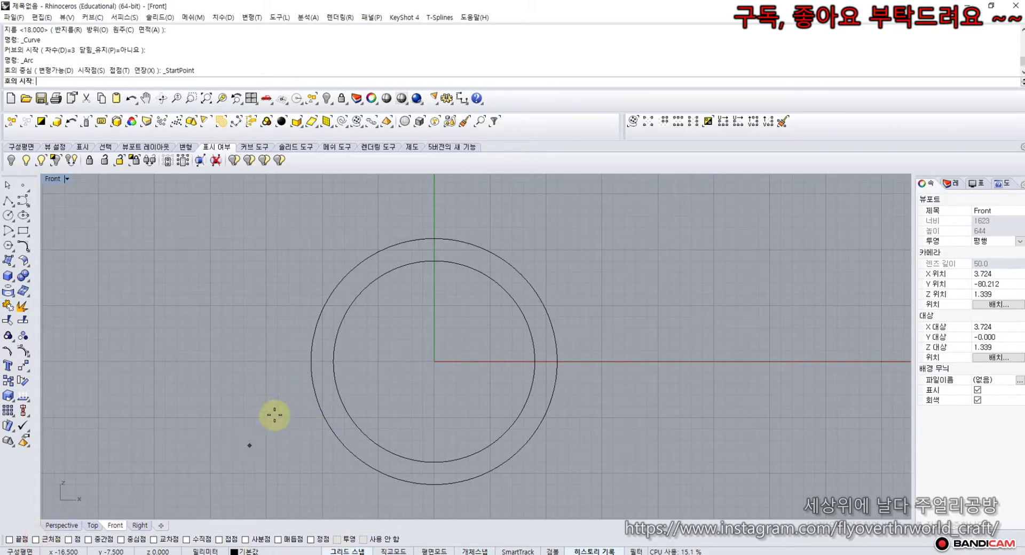
click(308, 362)
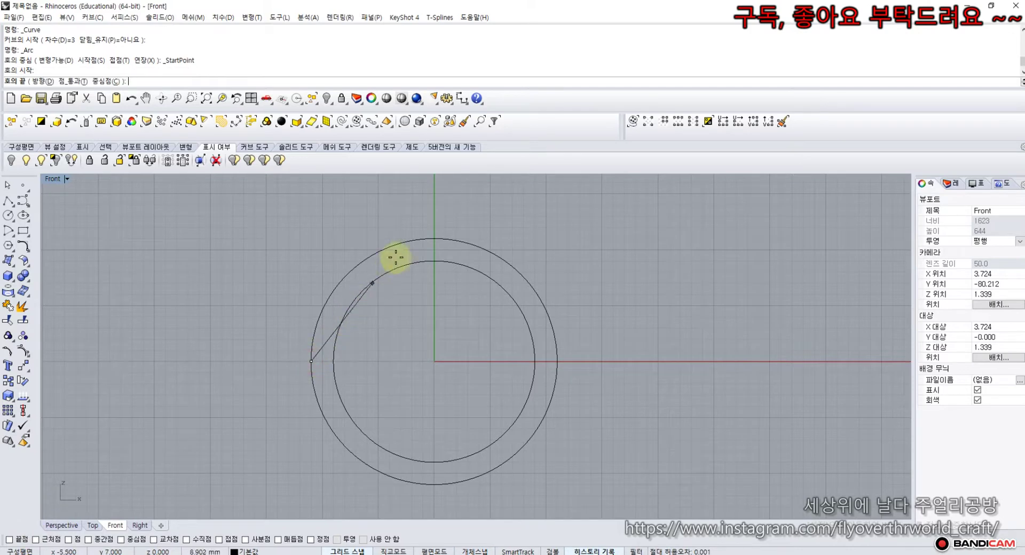
click(435, 238)
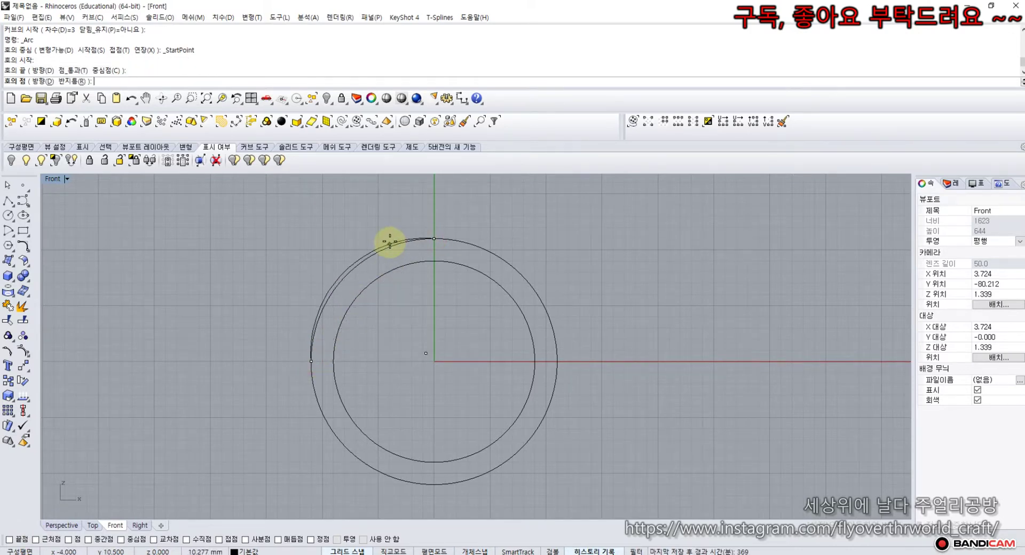
click(390, 242)
Draw an arc from the outer circle's left quadrant to the vertical axis at 0,12, bulging slightly outside the circle.
right_click(401, 333)
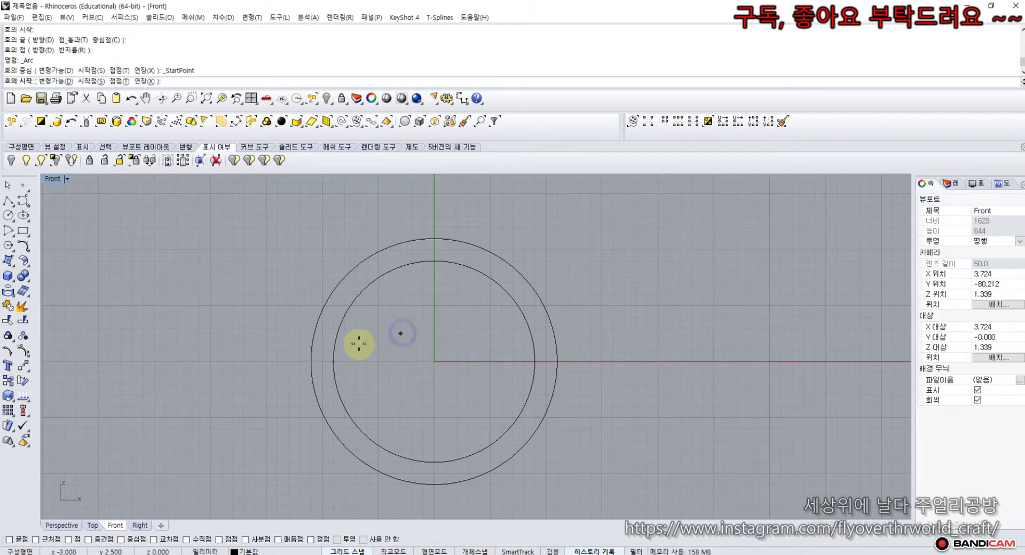
click(309, 360)
click(310, 361)
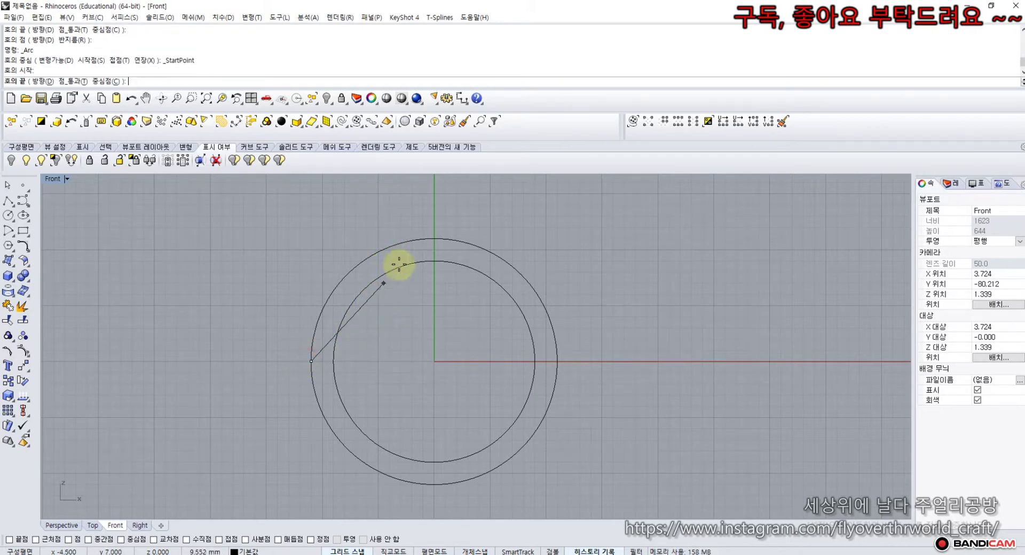
click(434, 227)
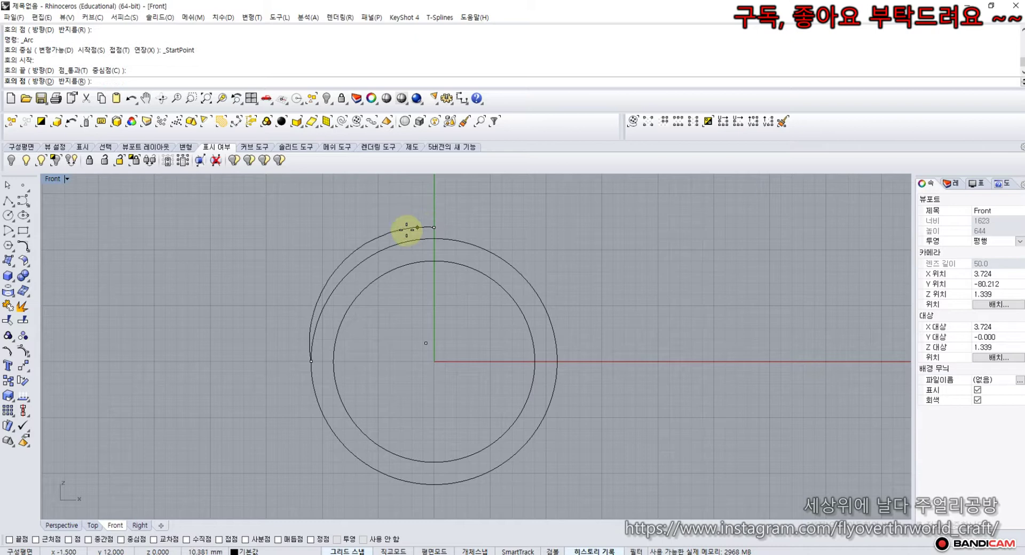
click(376, 242)
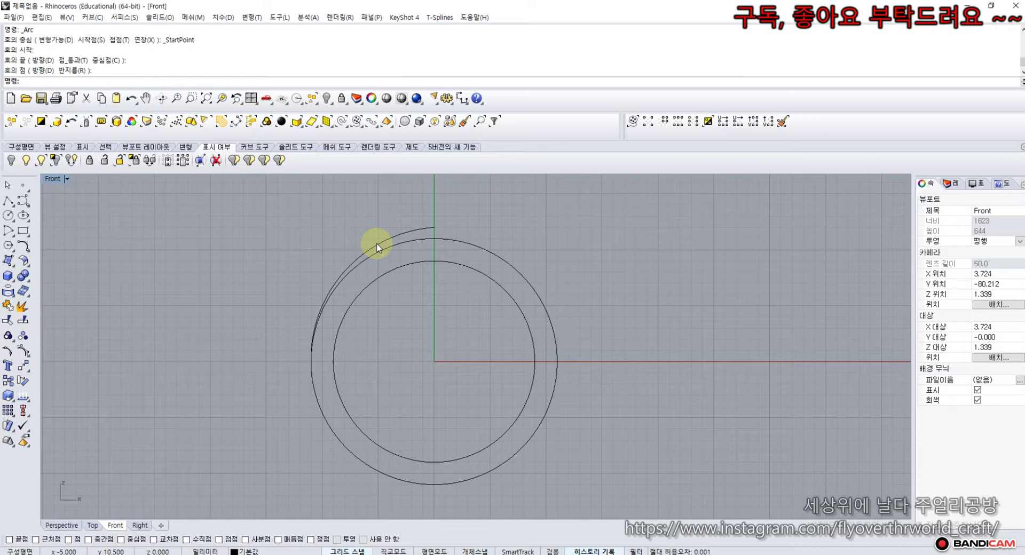
Draw a vertical polyline along the axis from the arc's top end at 0,12 down to 0,10.
click(8, 201)
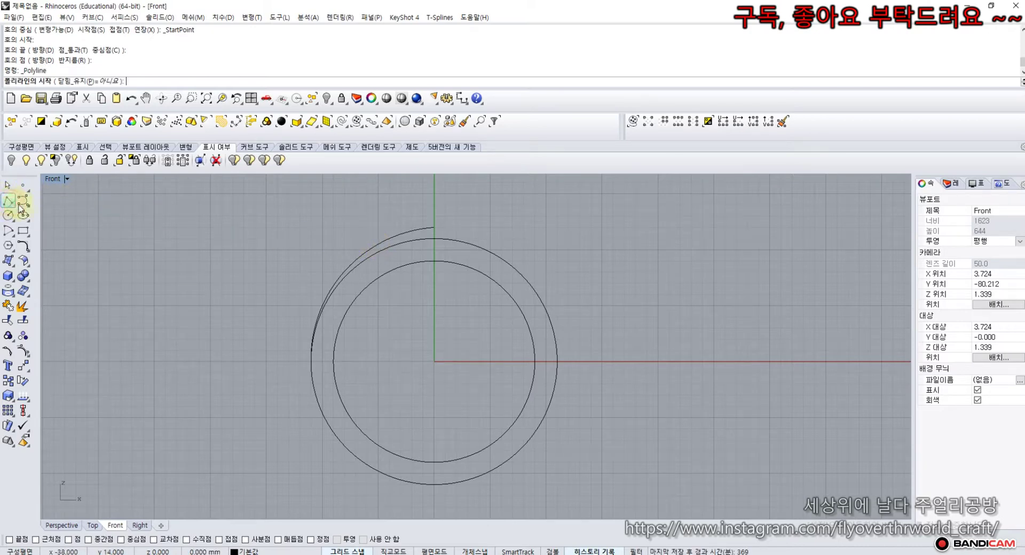
click(434, 226)
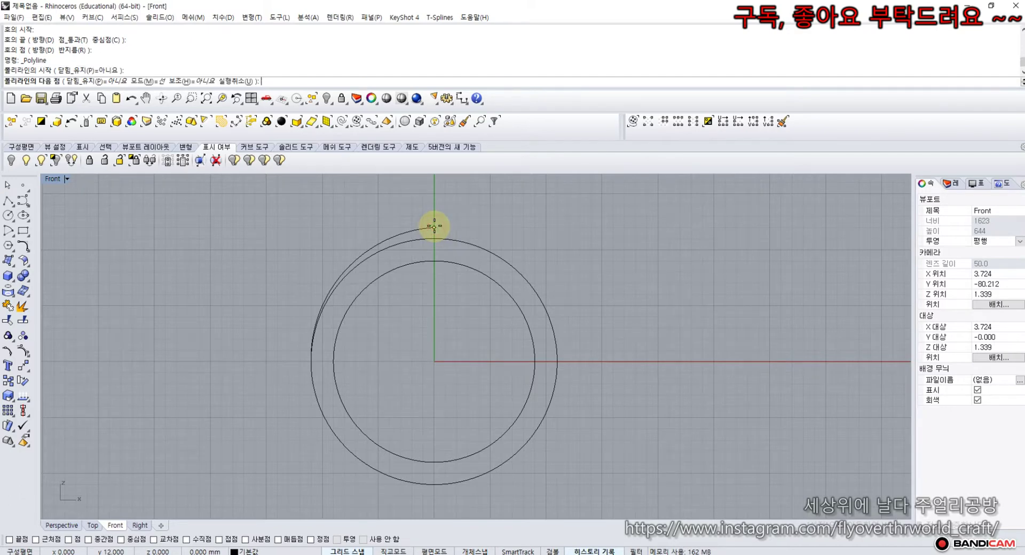
click(434, 247)
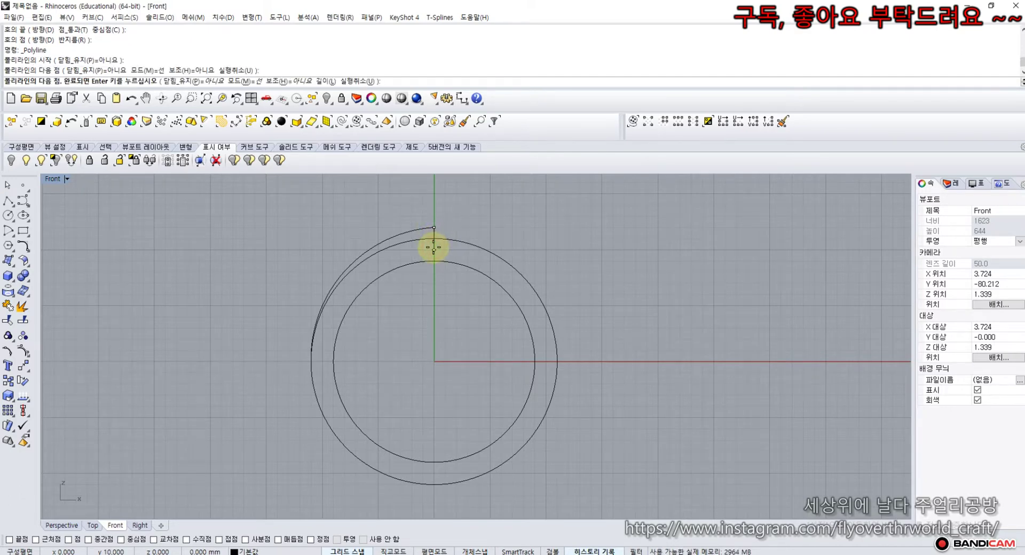
key(Return)
Try trimming away the outer circle's upper-left quarter and the line's lower excess, and undo that trim.
drag(447, 220, 416, 247)
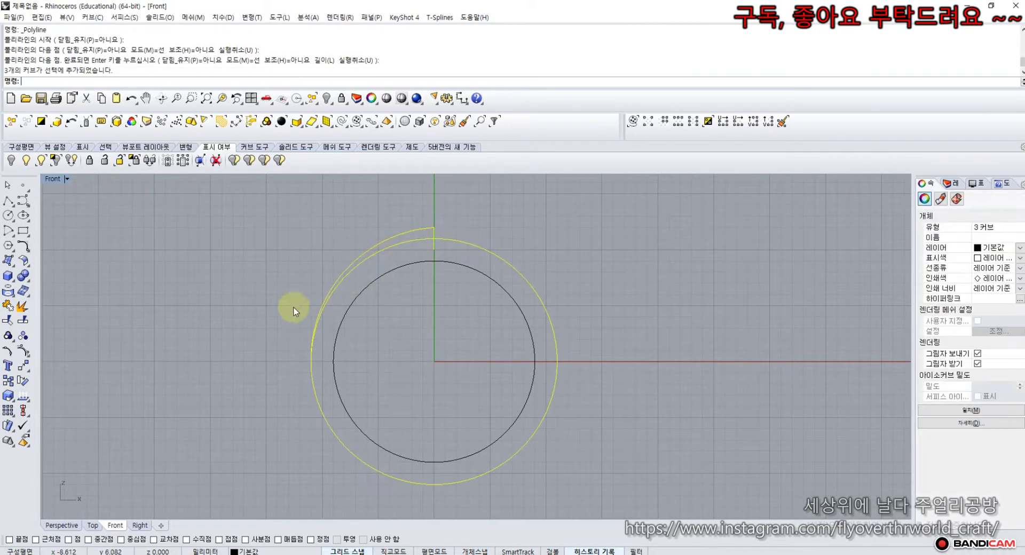
click(9, 320)
click(388, 247)
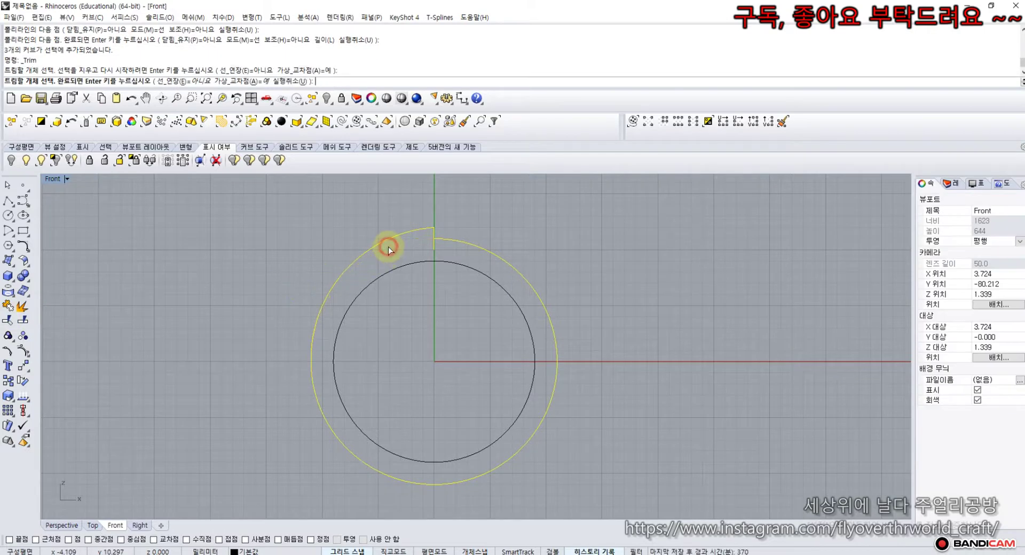
scroll(422, 247, up, 3)
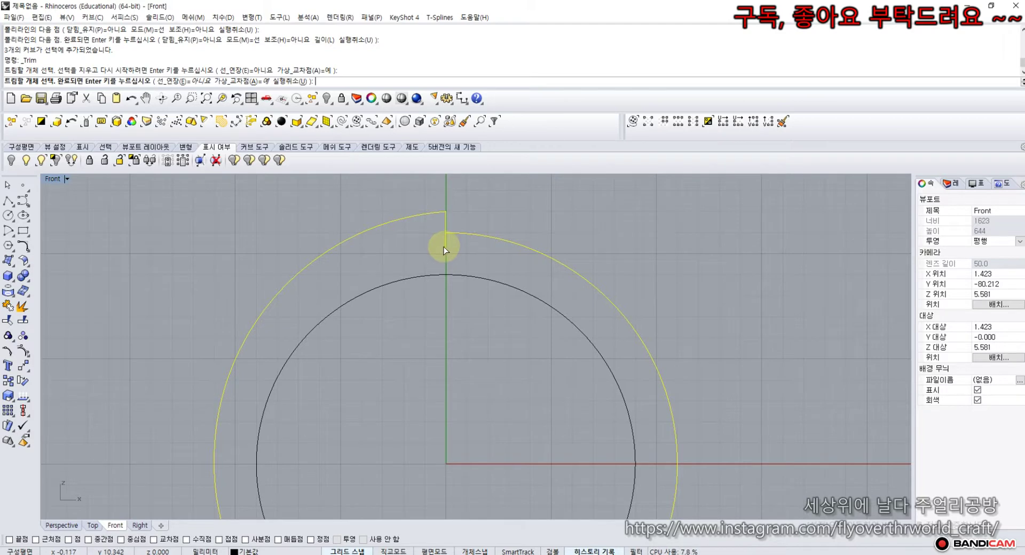
scroll(445, 246, down, 5)
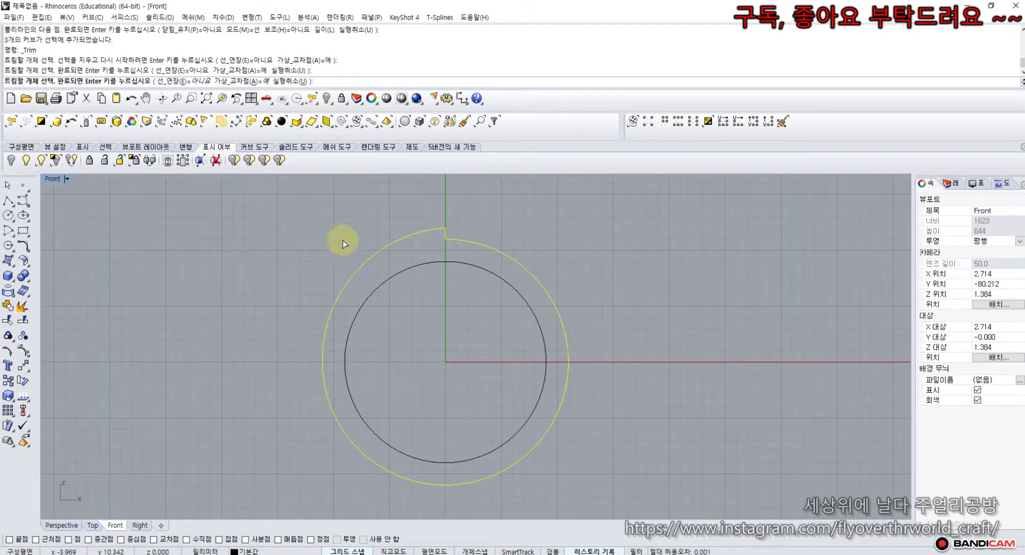
click(10, 186)
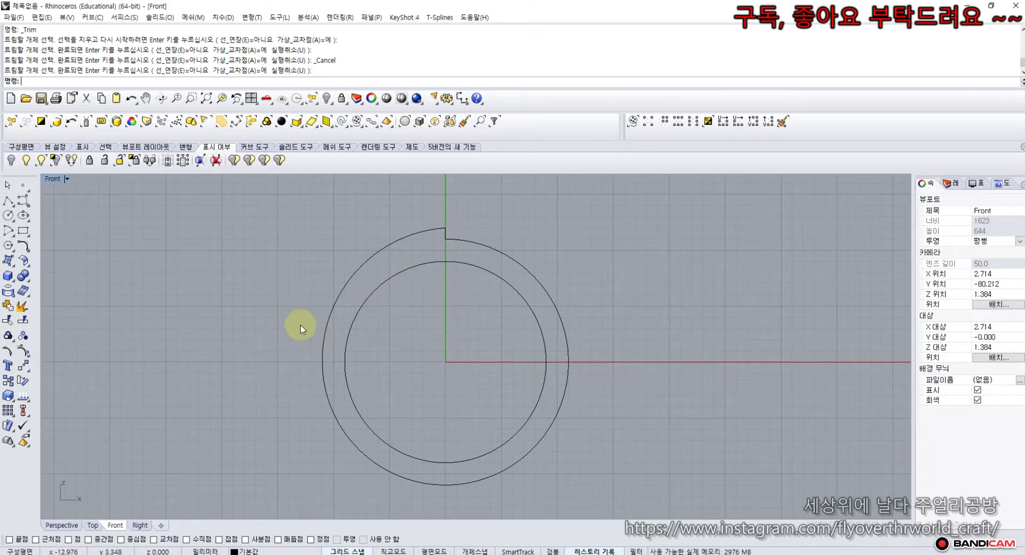
key(ctrl+z)
click(284, 274)
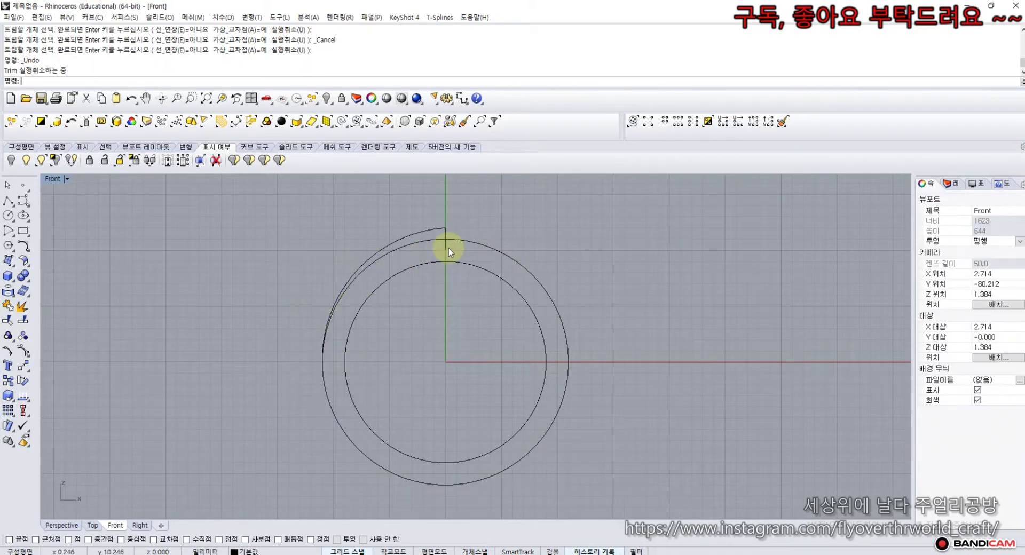
Trim the short vertical line where it extends inside the outer circle, keeping the full circle.
scroll(451, 248, up, 3)
click(432, 229)
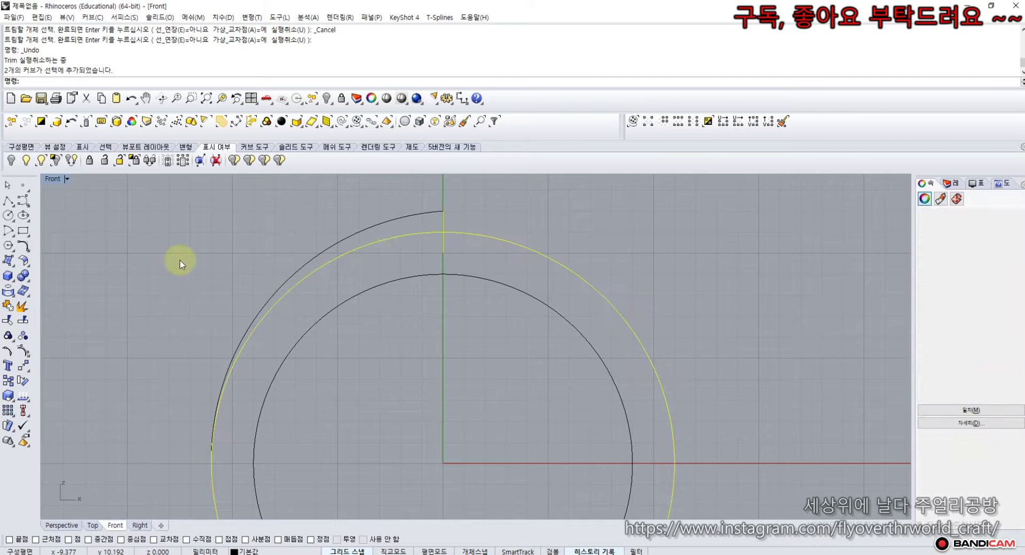
click(10, 321)
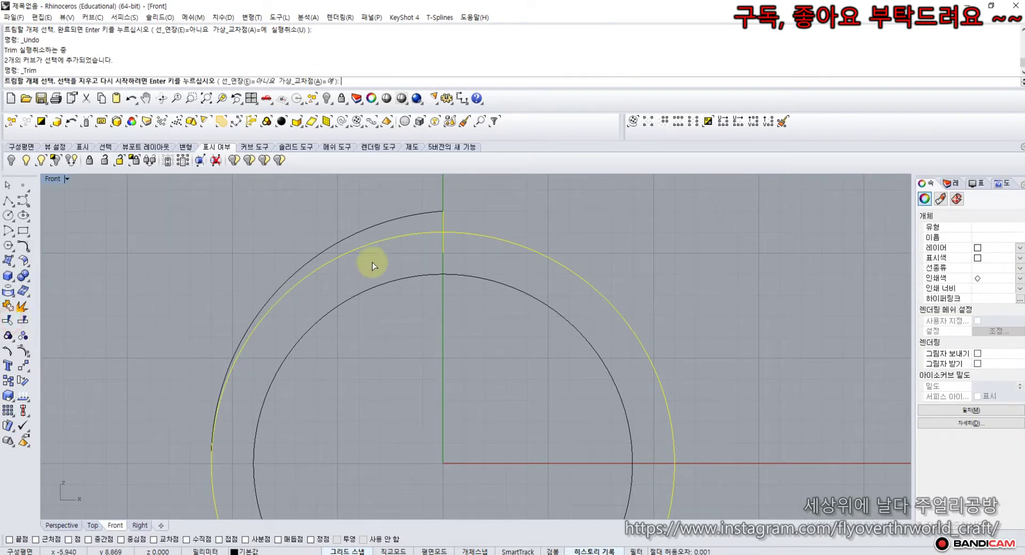
click(444, 249)
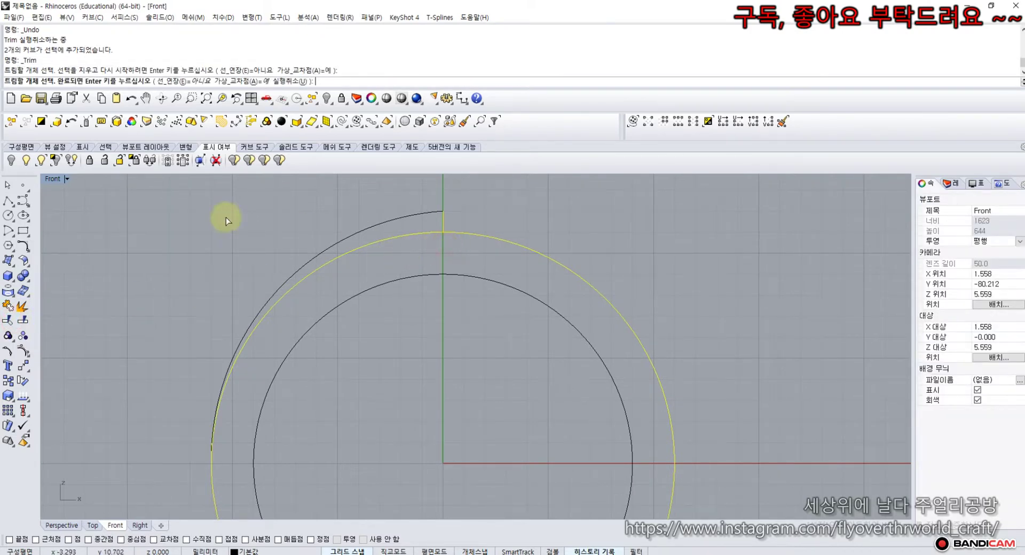
click(9, 187)
click(188, 223)
Restore the four-viewport layout and check the ring curves in the Top and Right views.
scroll(319, 271, down, 3)
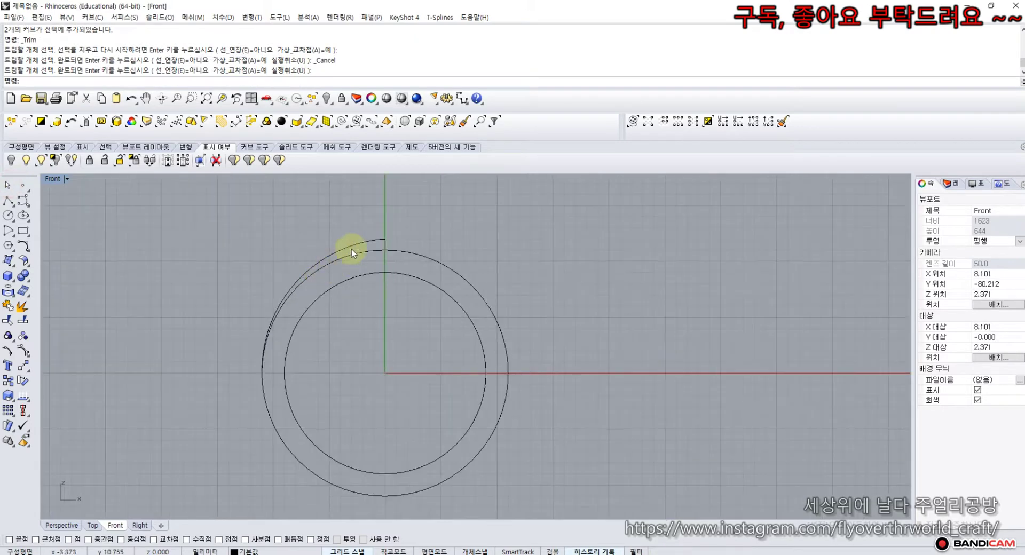
click(357, 243)
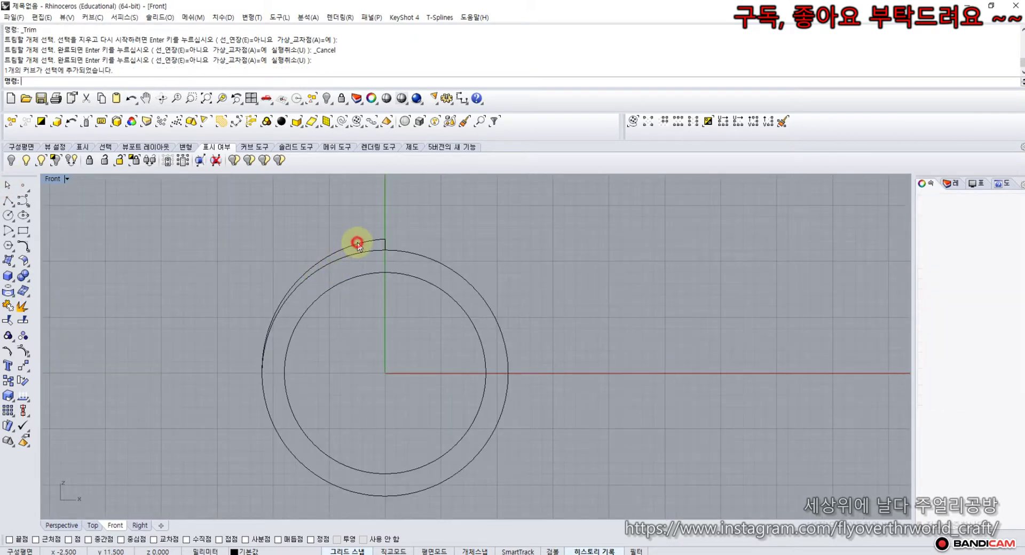
click(386, 250)
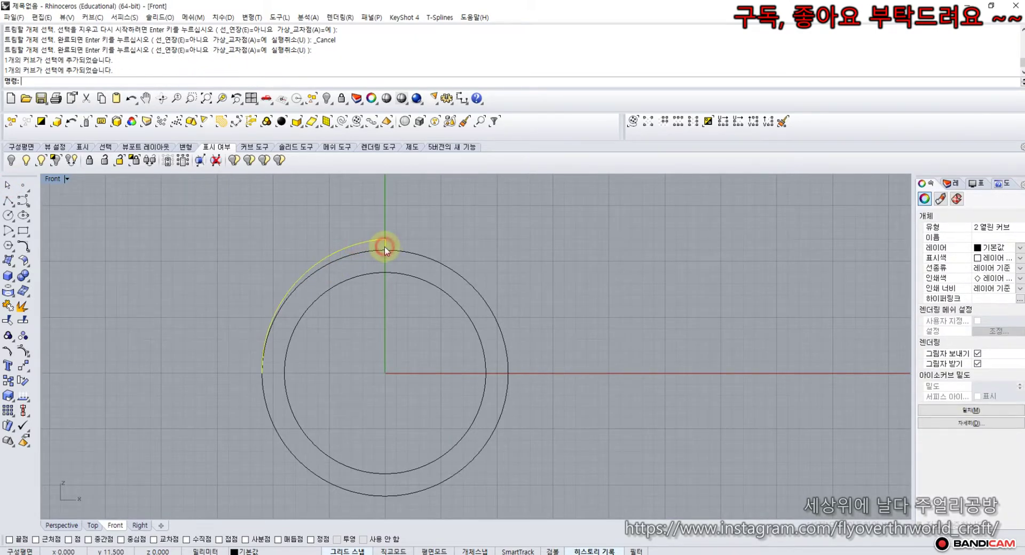
double_click(60, 178)
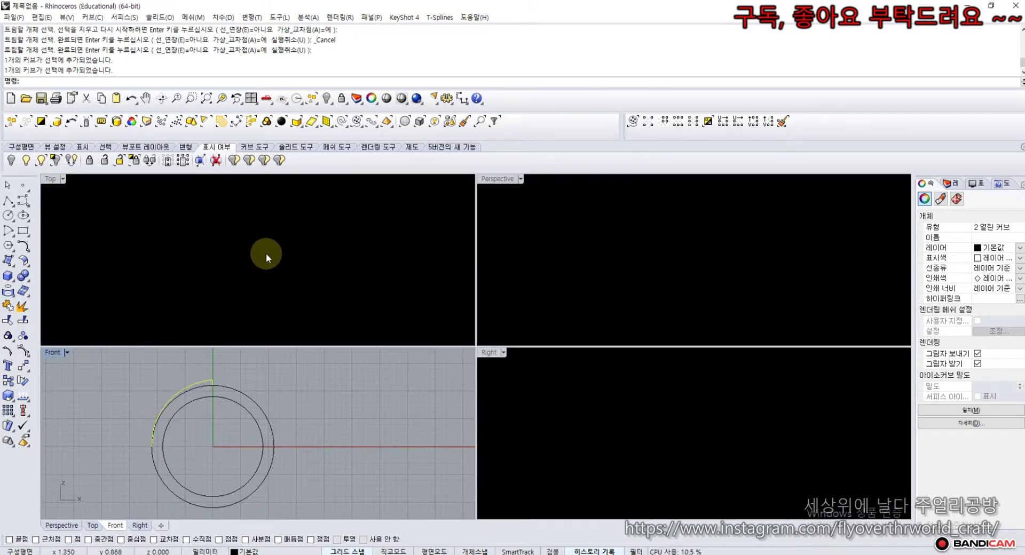
double_click(52, 179)
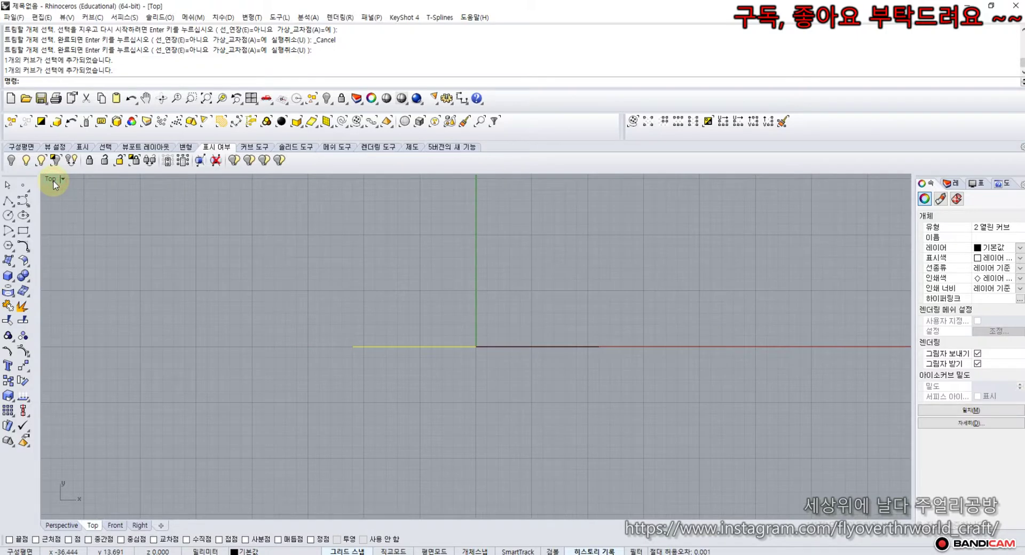
double_click(52, 182)
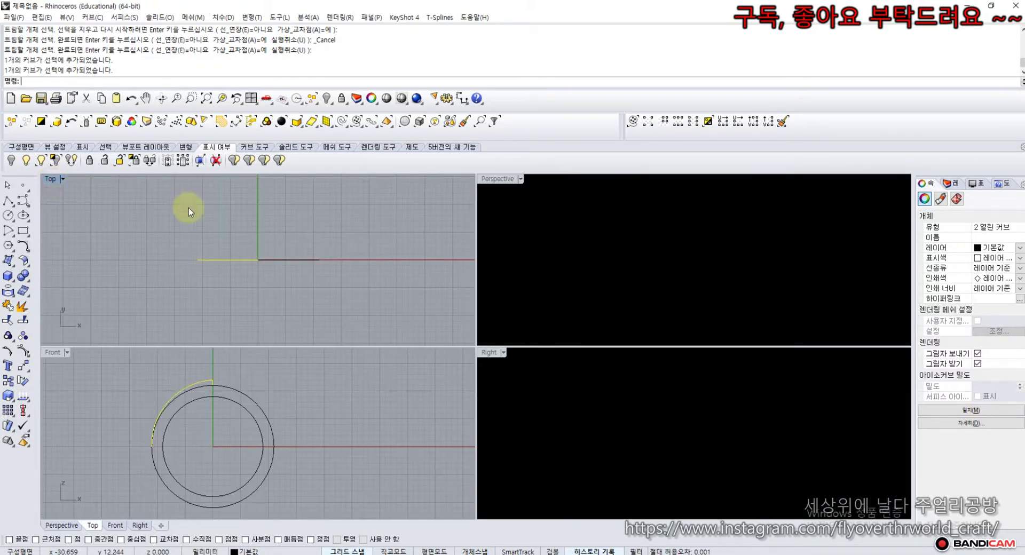
click(501, 179)
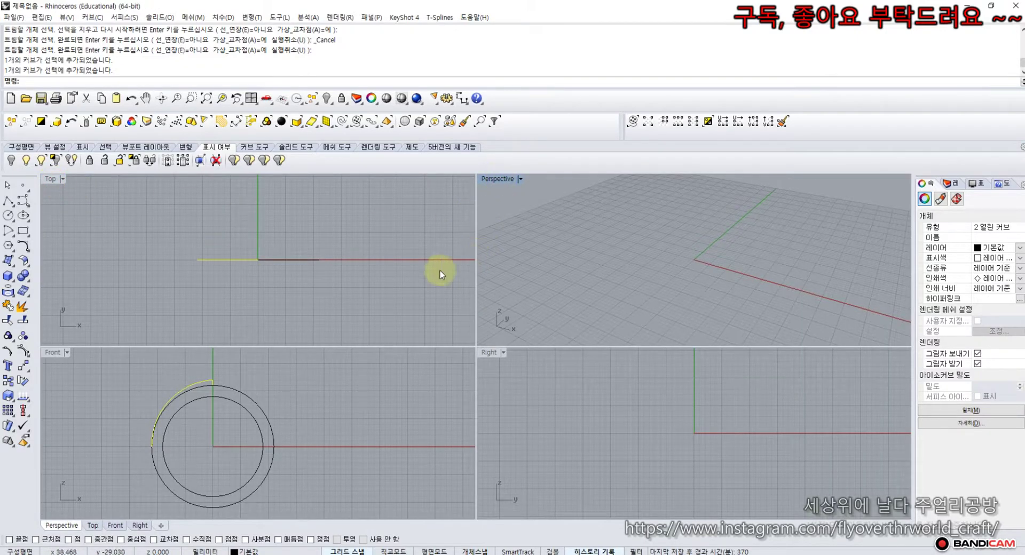
click(200, 301)
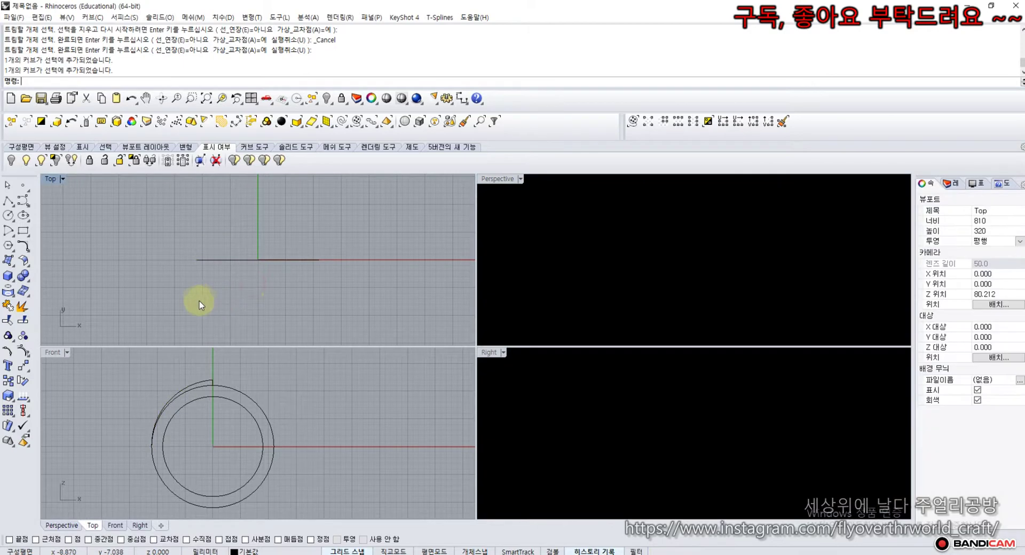
click(488, 353)
double_click(489, 353)
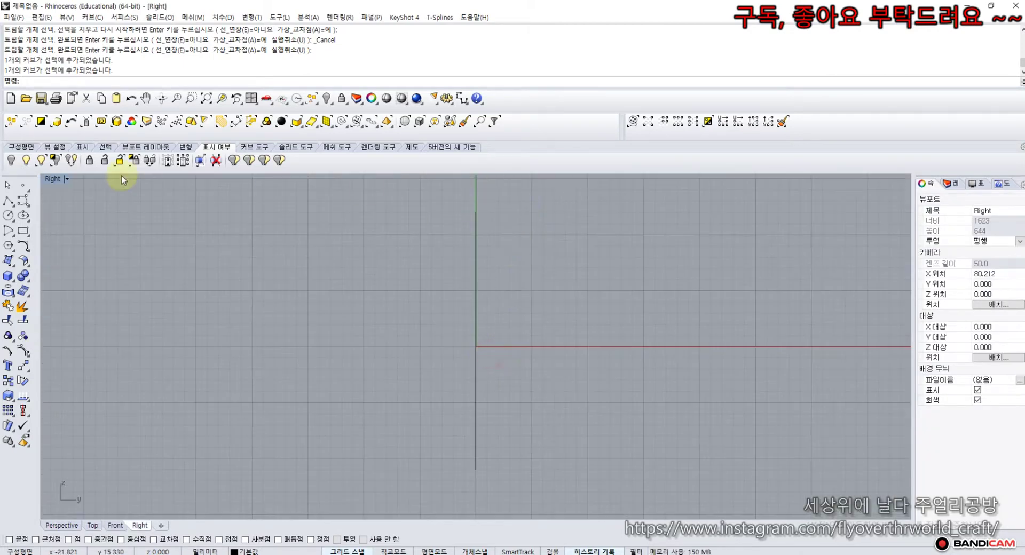
double_click(52, 180)
Set the Perspective viewport to Ghosted display and return to the four-viewport layout.
double_click(508, 181)
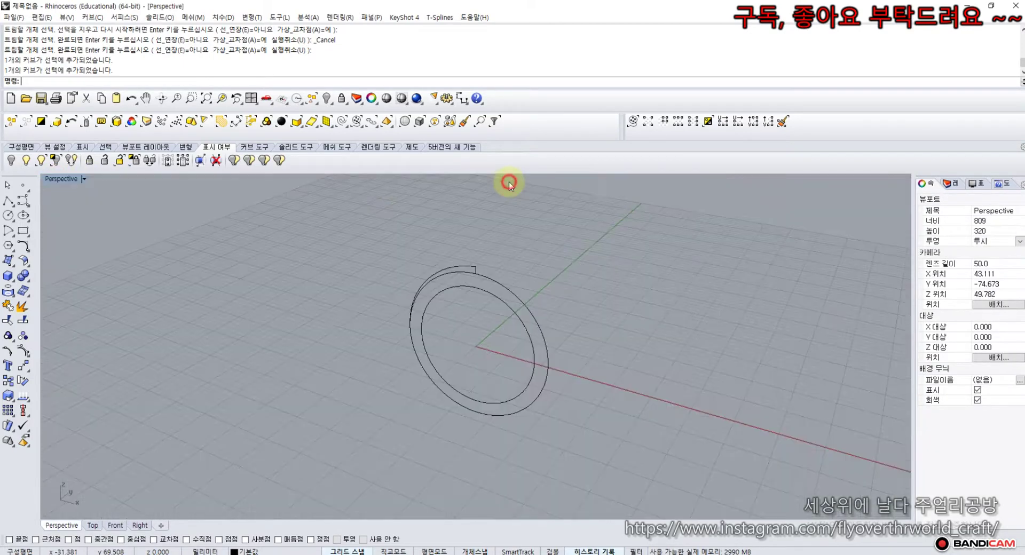
click(84, 179)
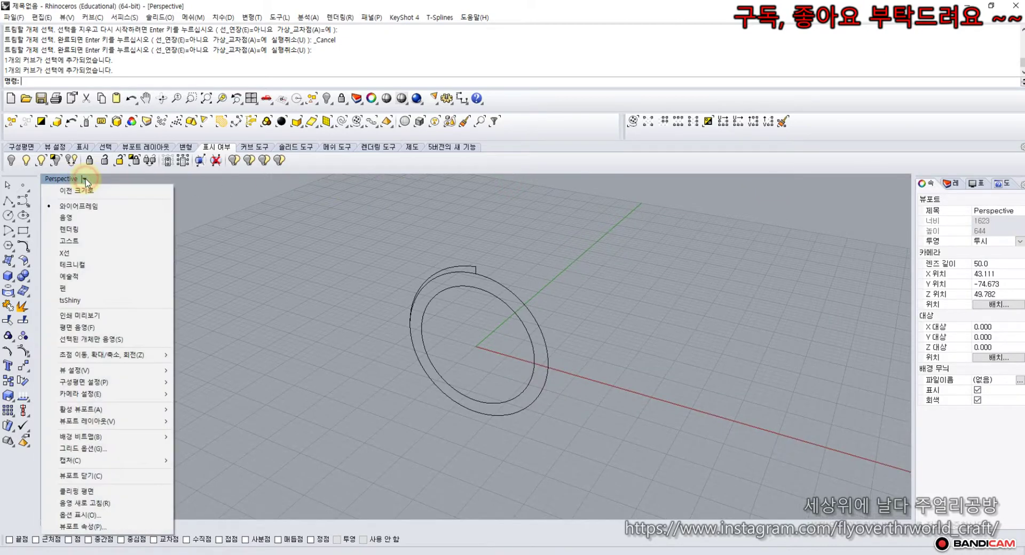
click(75, 235)
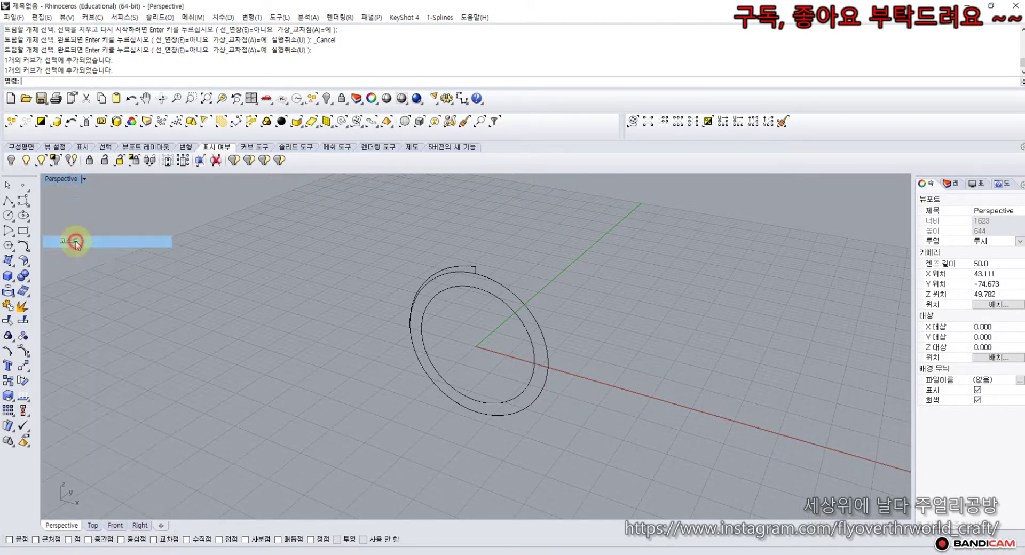
double_click(68, 180)
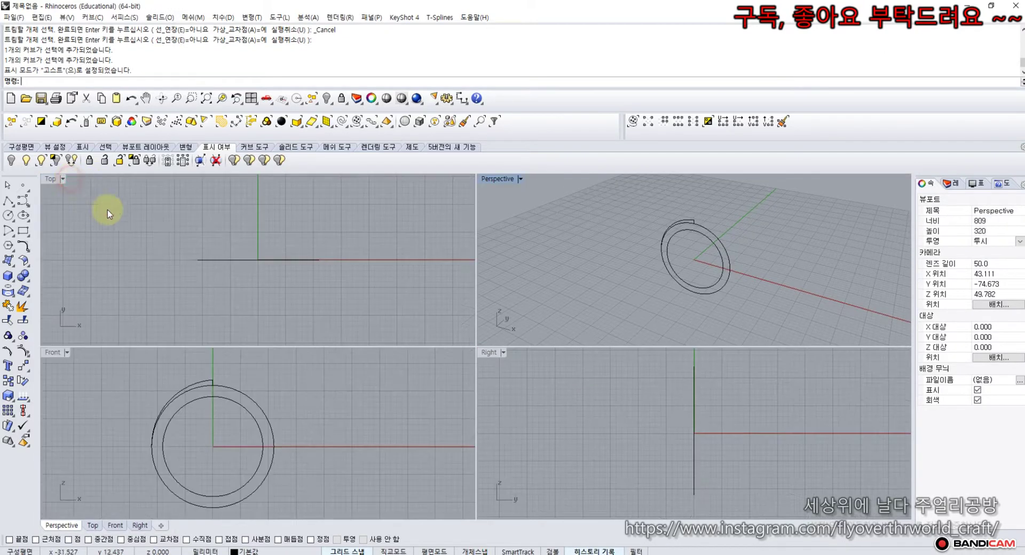
Extrude the inner and outer circles together as a closed solid ring, 3 mm to both sides of the curves.
click(223, 393)
click(222, 394)
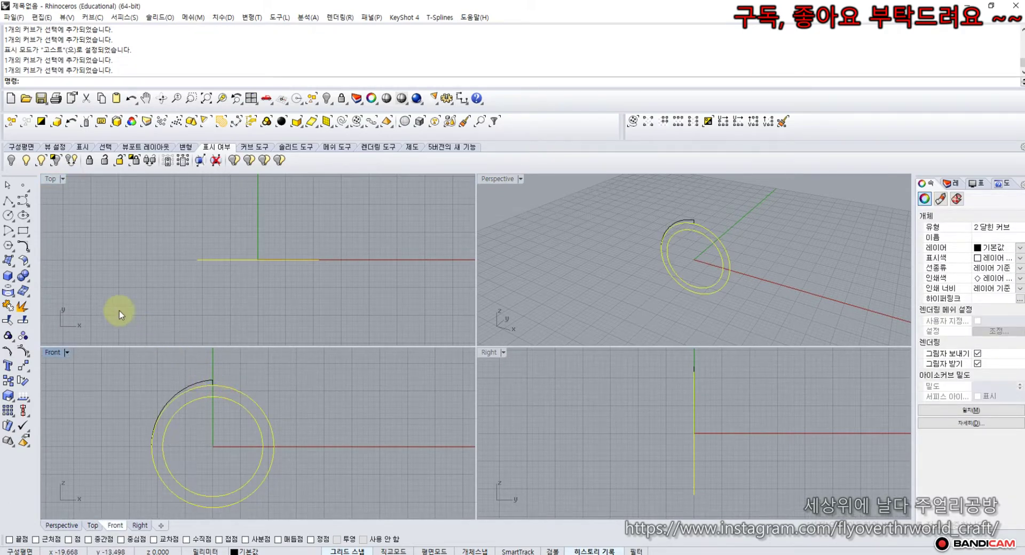
click(12, 267)
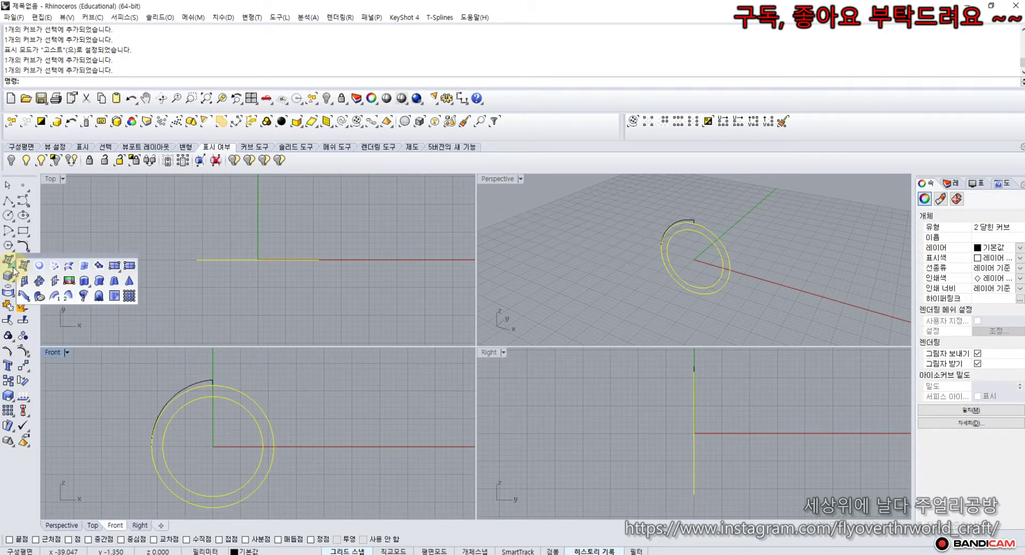
click(83, 282)
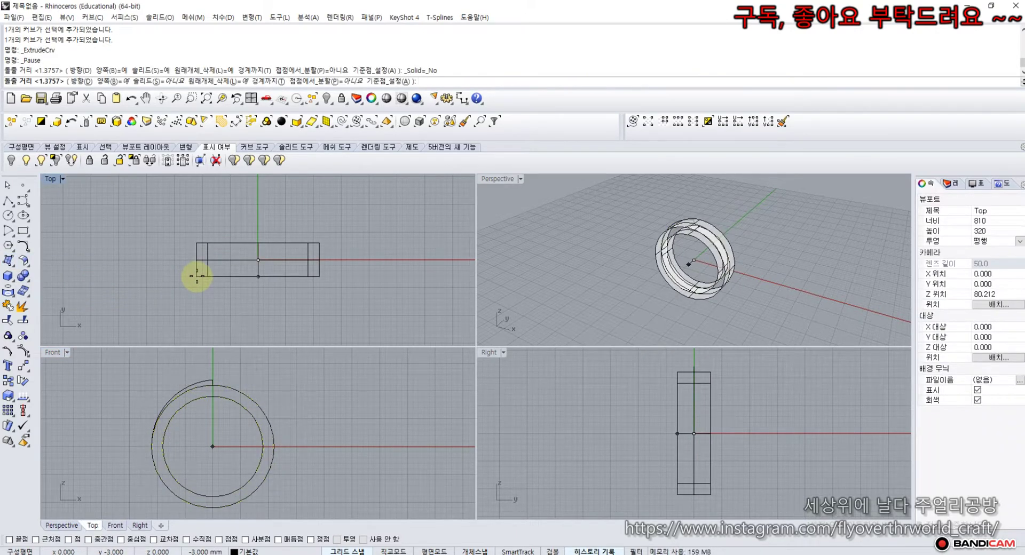
scroll(197, 276, up, 5)
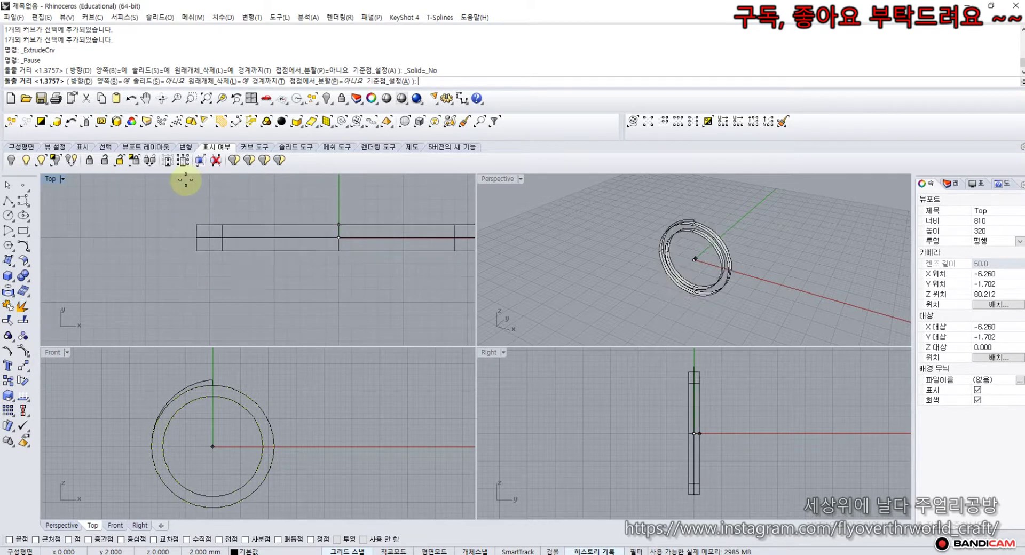
click(170, 81)
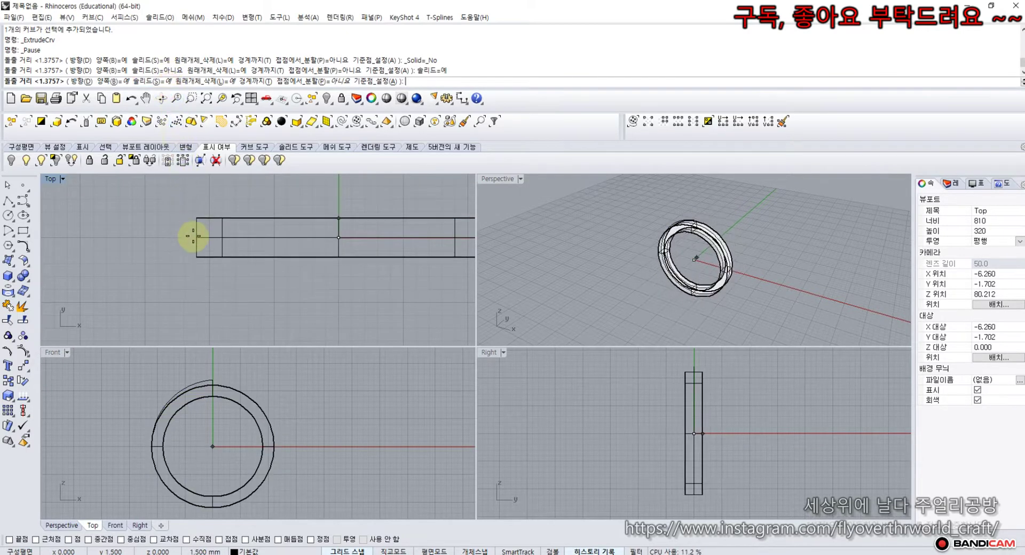
click(205, 275)
click(600, 211)
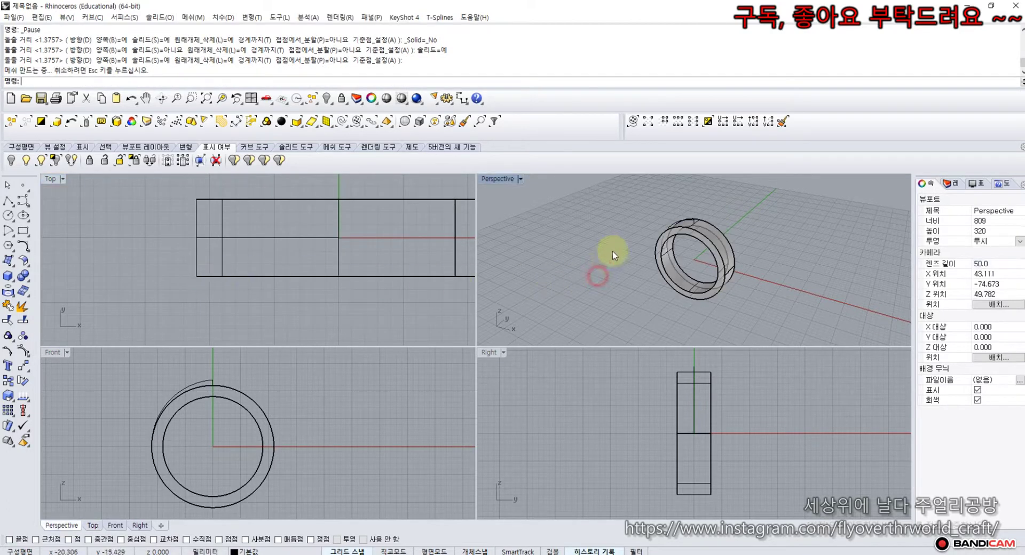
right_drag(621, 239, 678, 264)
scroll(665, 231, up, 5)
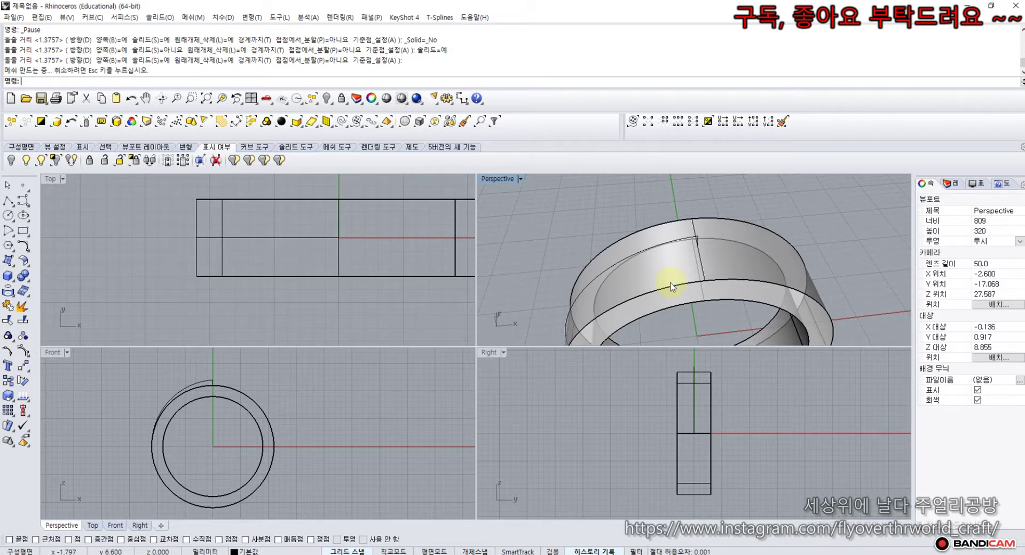
With Near snap on, draw a shorter arc along the raised arc in the Front view, from the outer circle's left quadrant to just short of the vertical axis.
scroll(200, 380, up, 5)
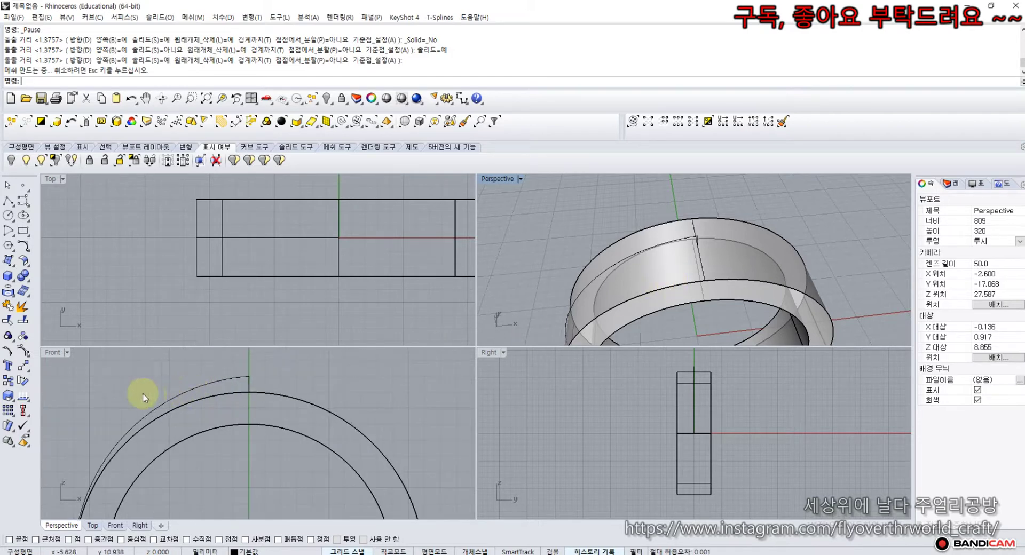
right_drag(144, 386, 209, 368)
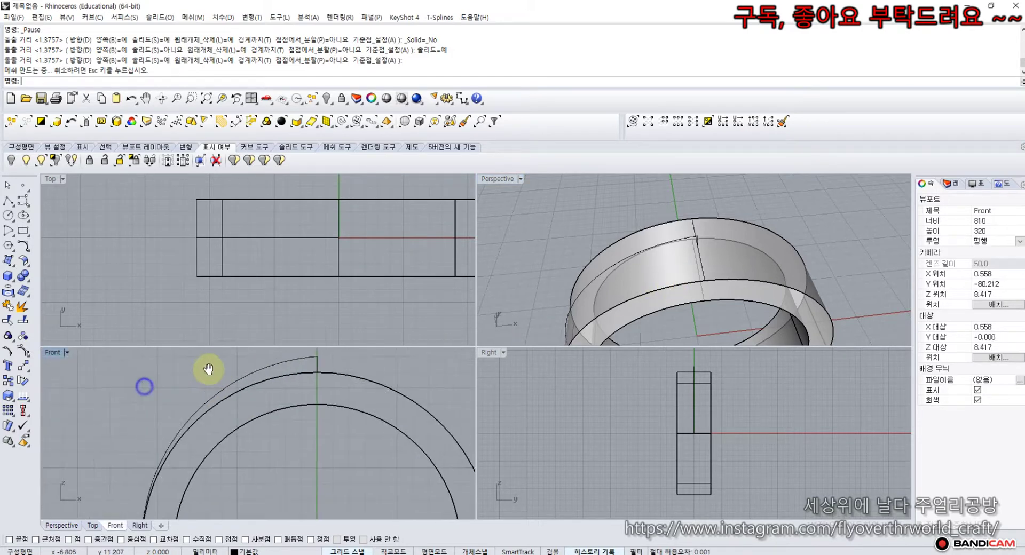
click(23, 245)
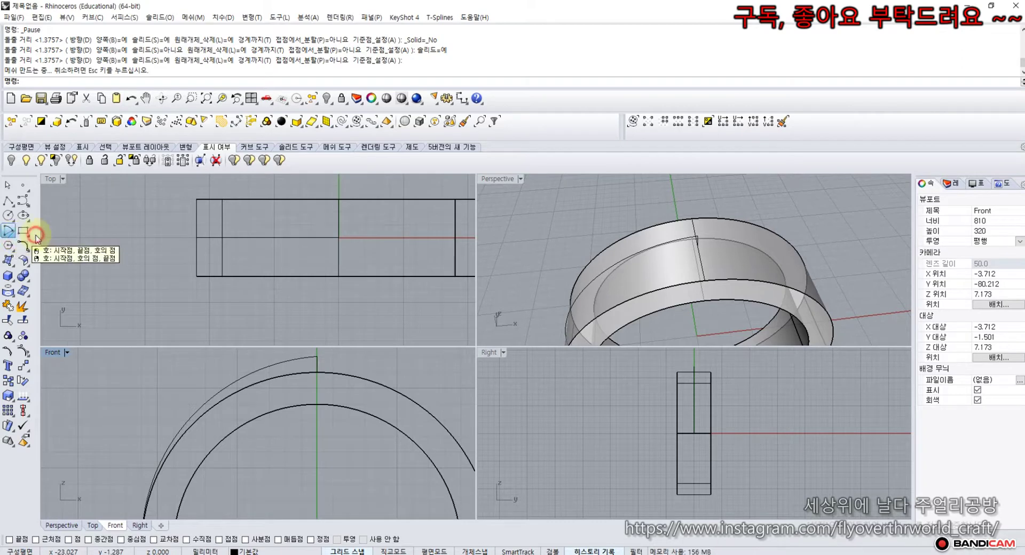
click(45, 229)
scroll(135, 413, down, 3)
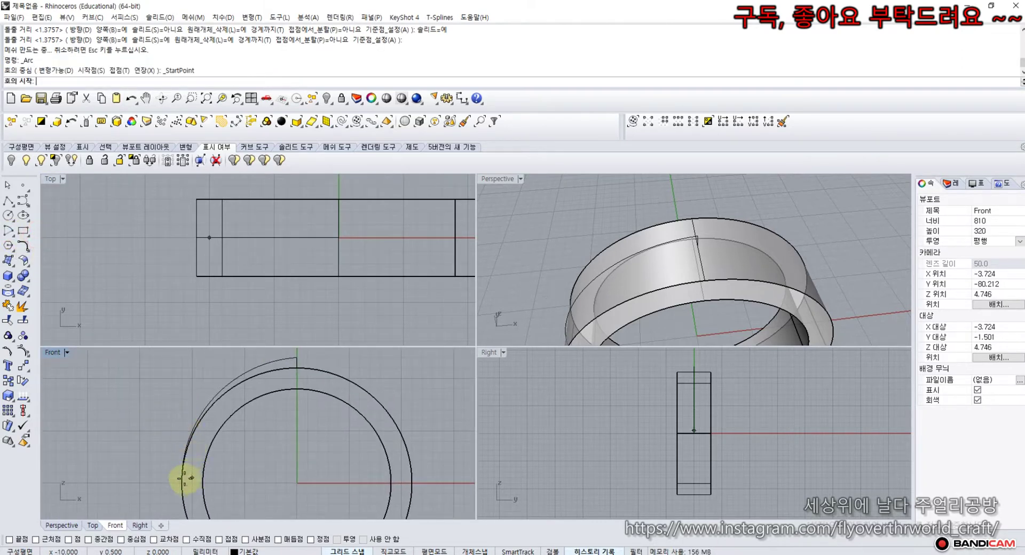
click(182, 482)
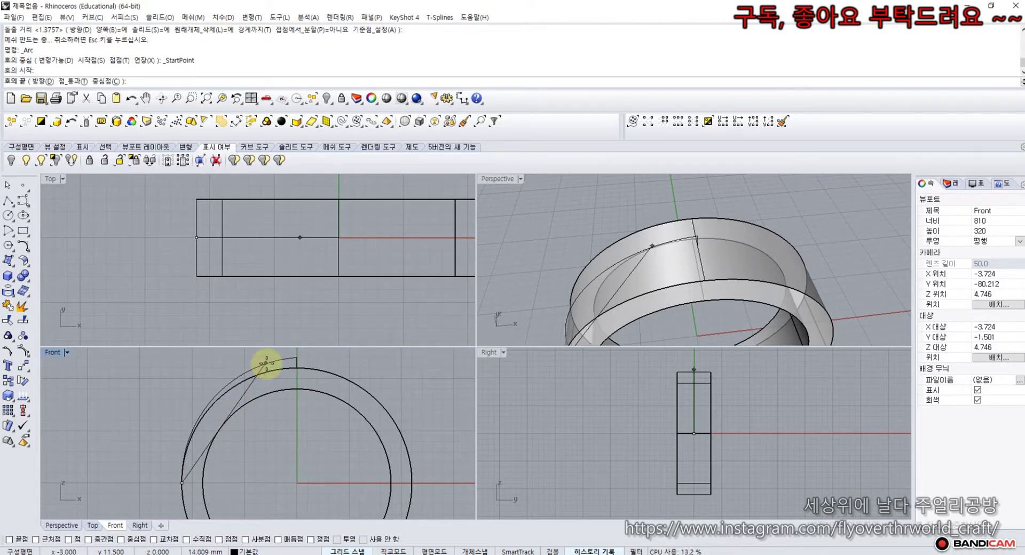
scroll(268, 361, up, 3)
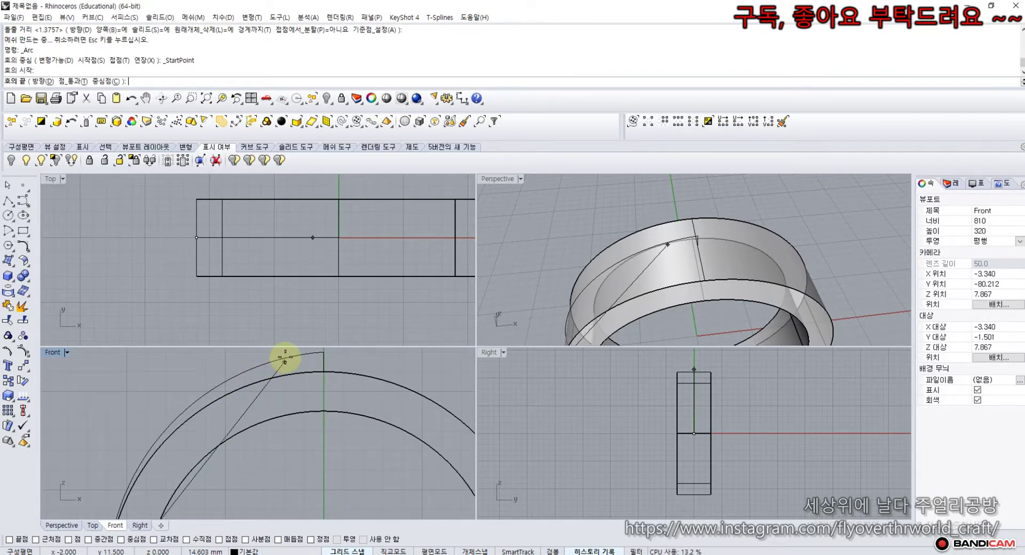
scroll(285, 357, up, 4)
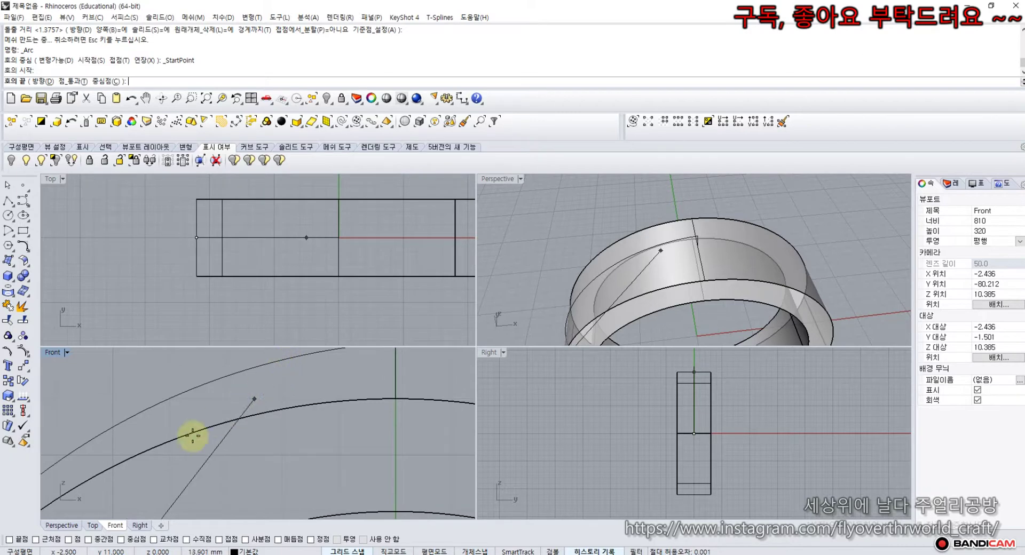
click(36, 539)
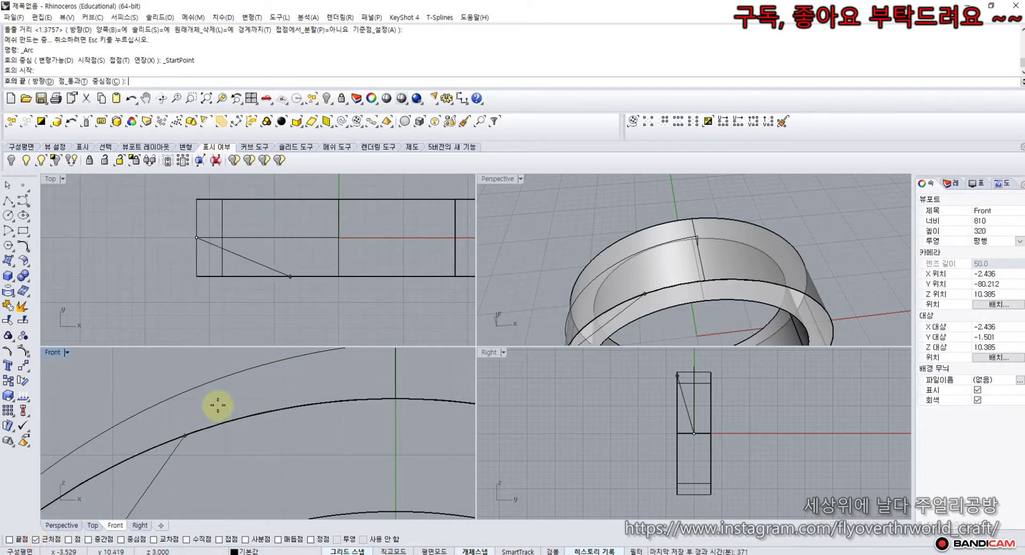
click(282, 358)
scroll(286, 360, down, 5)
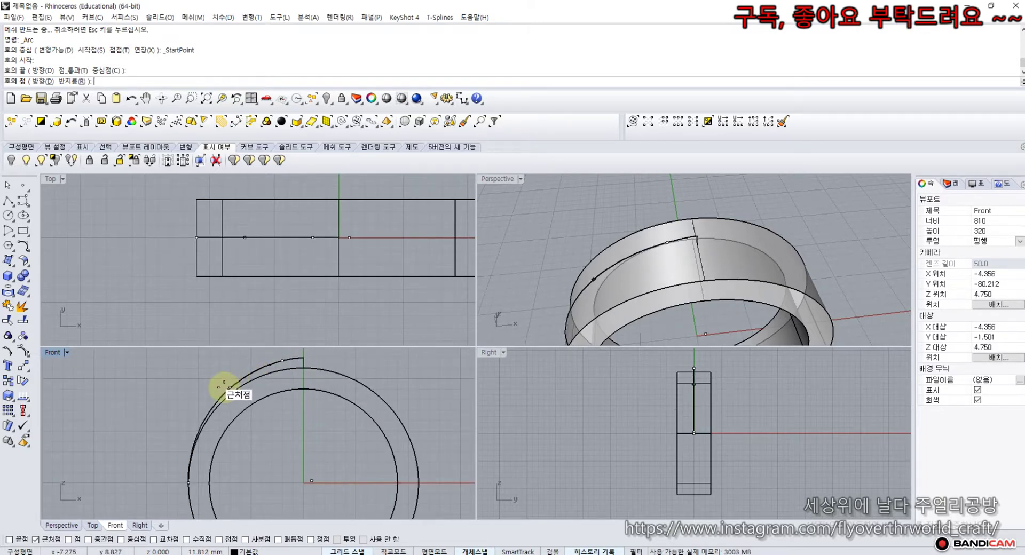
click(224, 385)
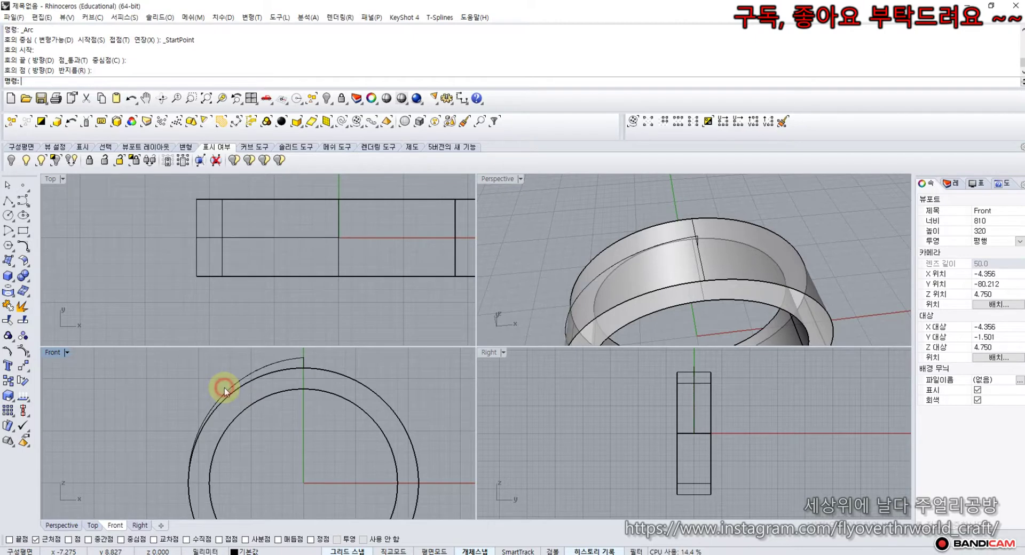
Move the new shorter arc 3 mm in the Top view from the ring's centre line onto its front edge.
click(258, 375)
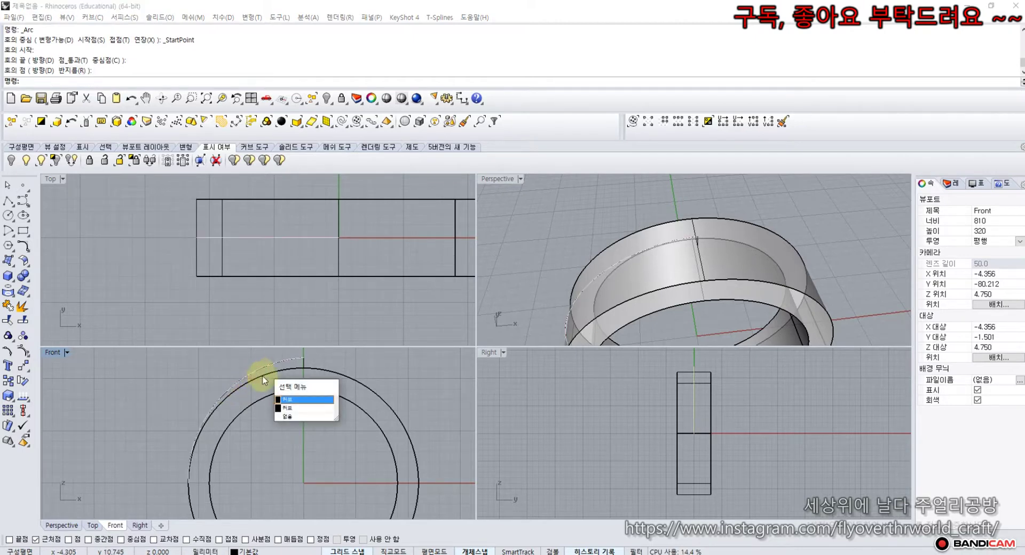
click(285, 409)
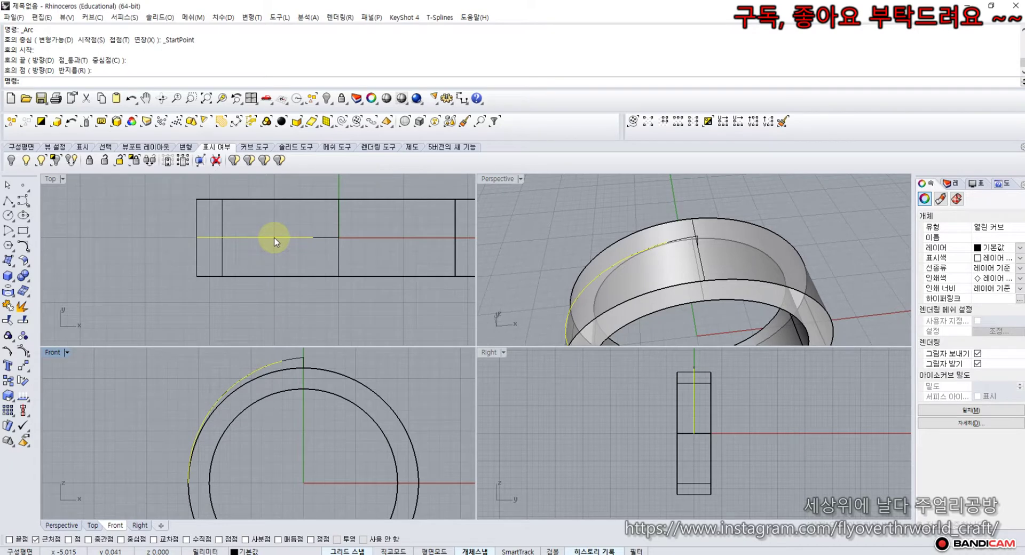
drag(275, 241, 275, 278)
scroll(198, 278, up, 5)
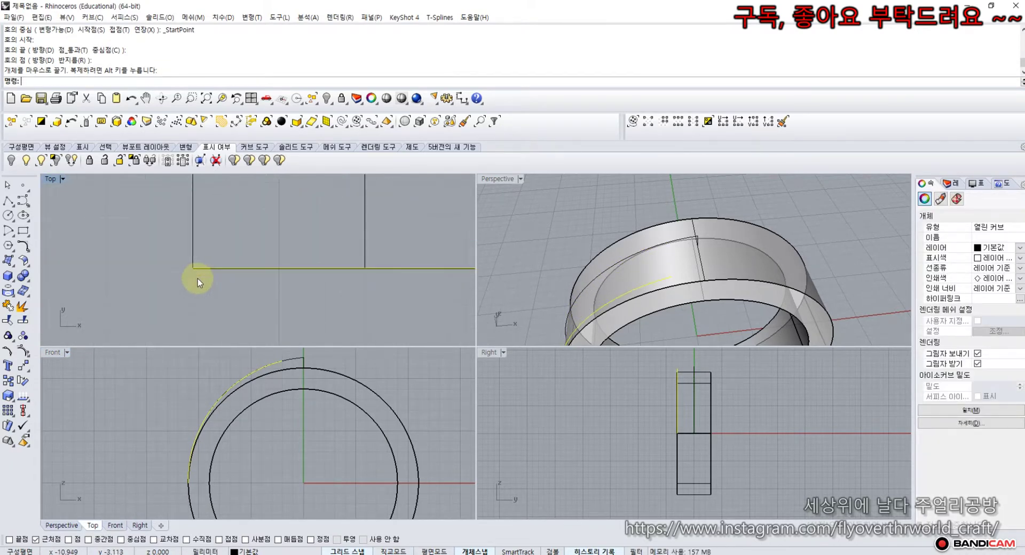
scroll(196, 278, down, 5)
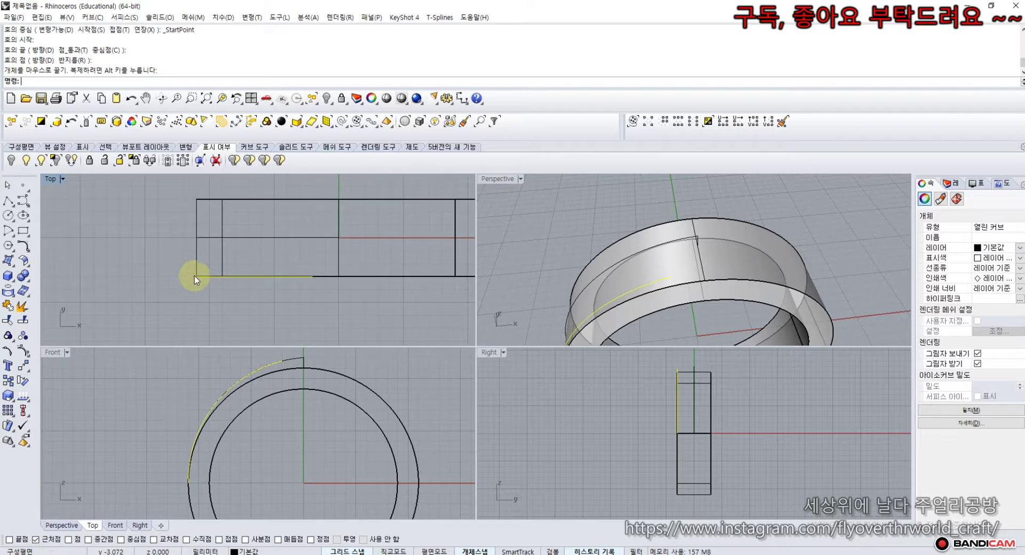
Mirror the front-edge arc across the X axis in the Top view to place a copy on the ring's back edge.
click(28, 370)
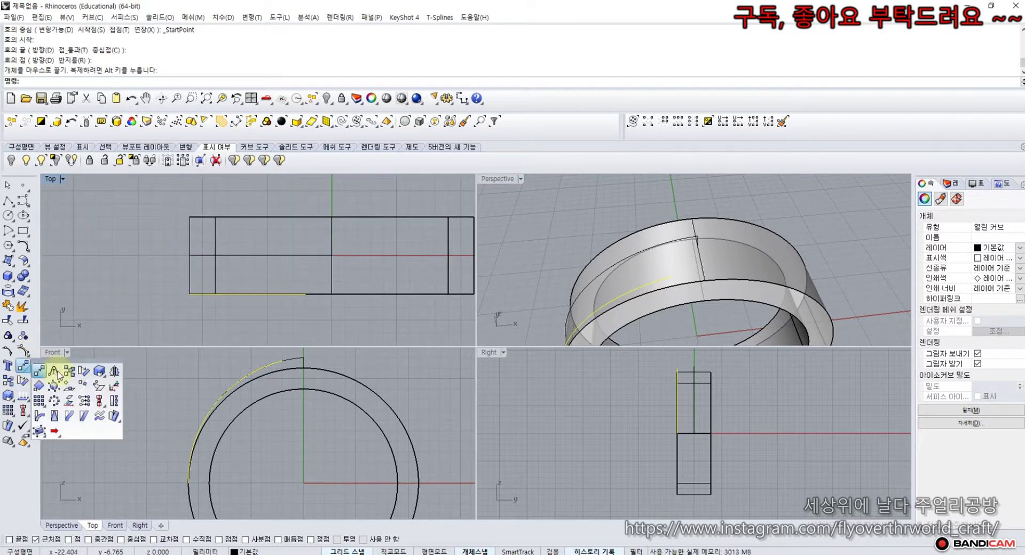
click(114, 371)
click(163, 255)
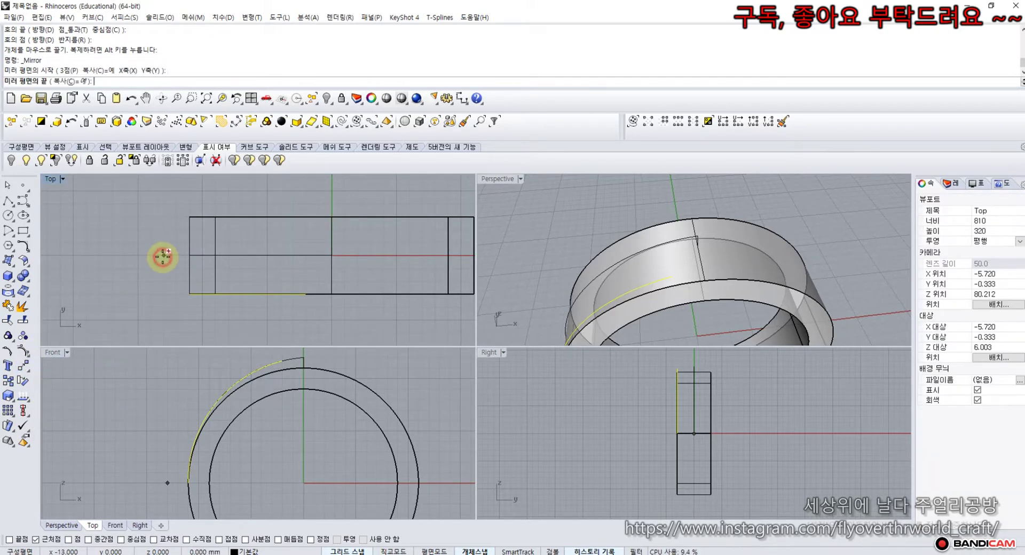
click(178, 255)
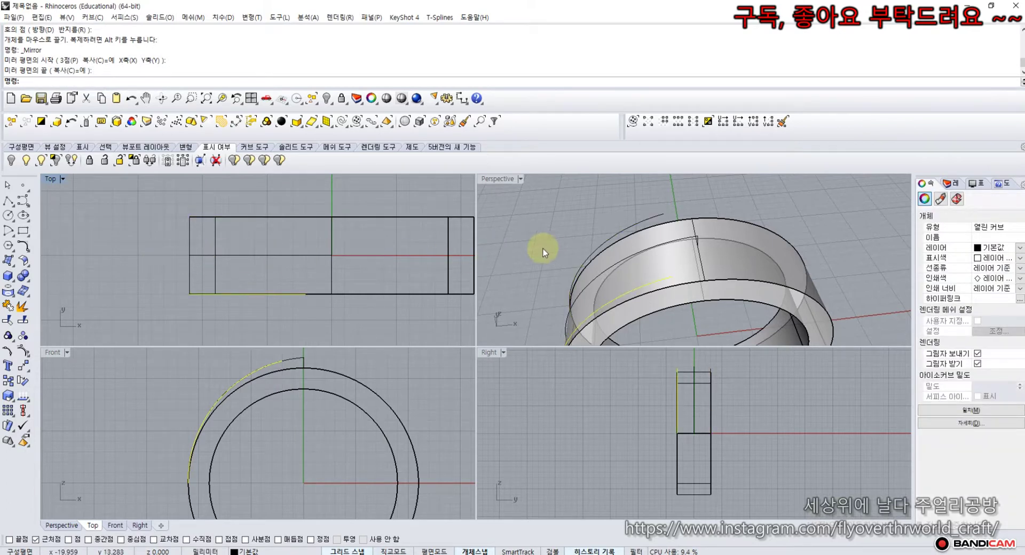
click(555, 235)
With End snap on, draw two separate straight polylines from the centre arc's upper end to the upper ends of the back and front arcs.
mouse_move(555, 256)
right_down()
mouse_move(586, 229)
mouse_move(561, 228)
mouse_move(560, 240)
right_up()
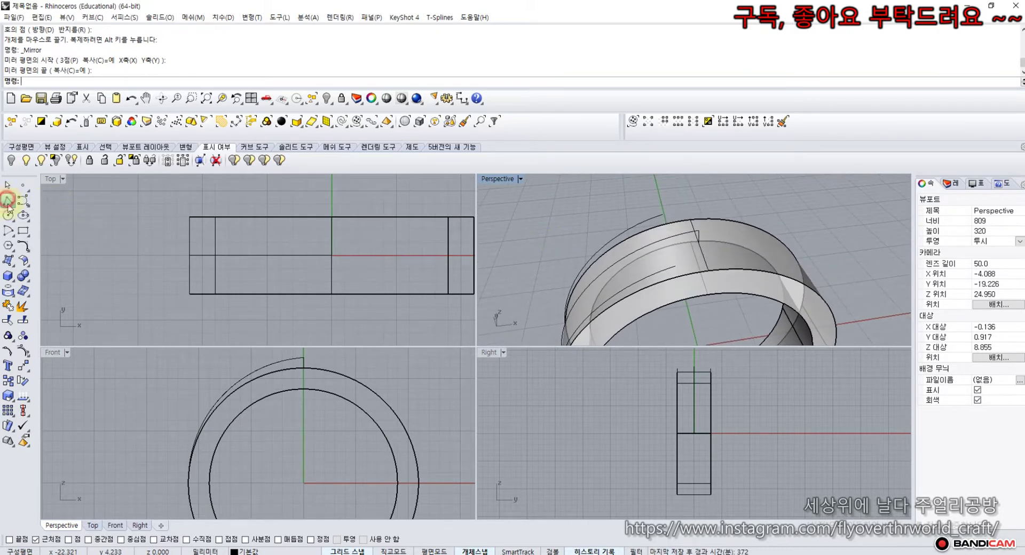
click(7, 201)
click(36, 540)
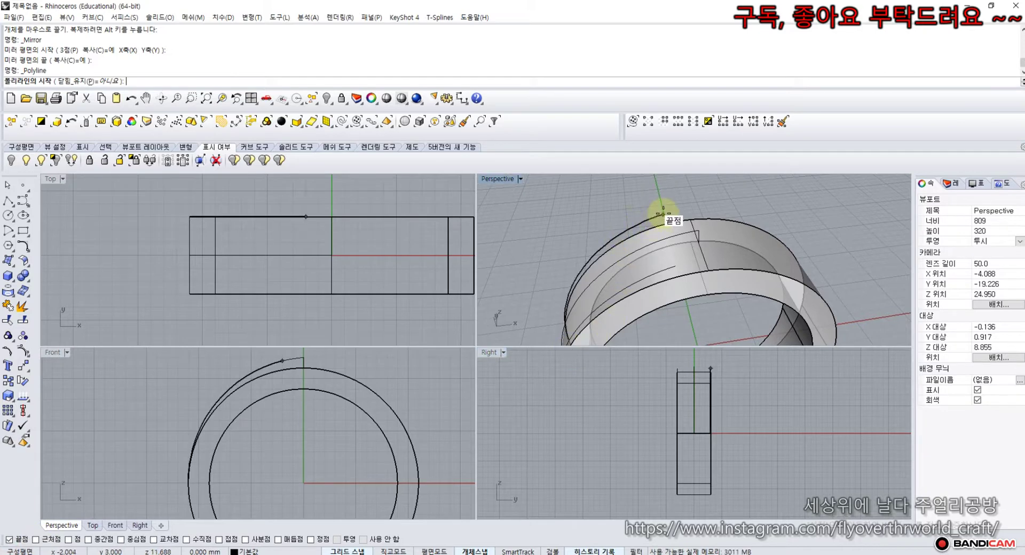
click(661, 217)
click(695, 227)
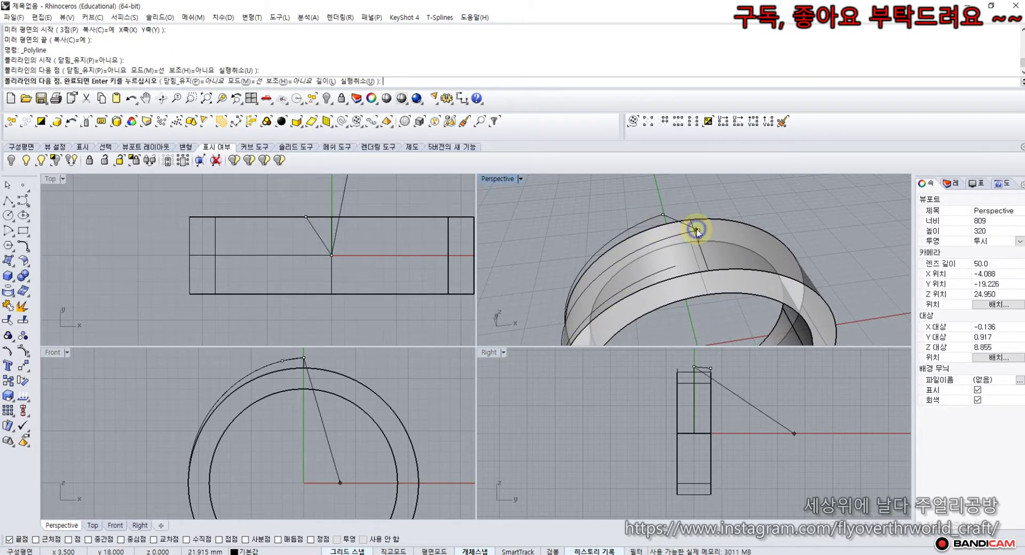
key(Return)
key(Return)
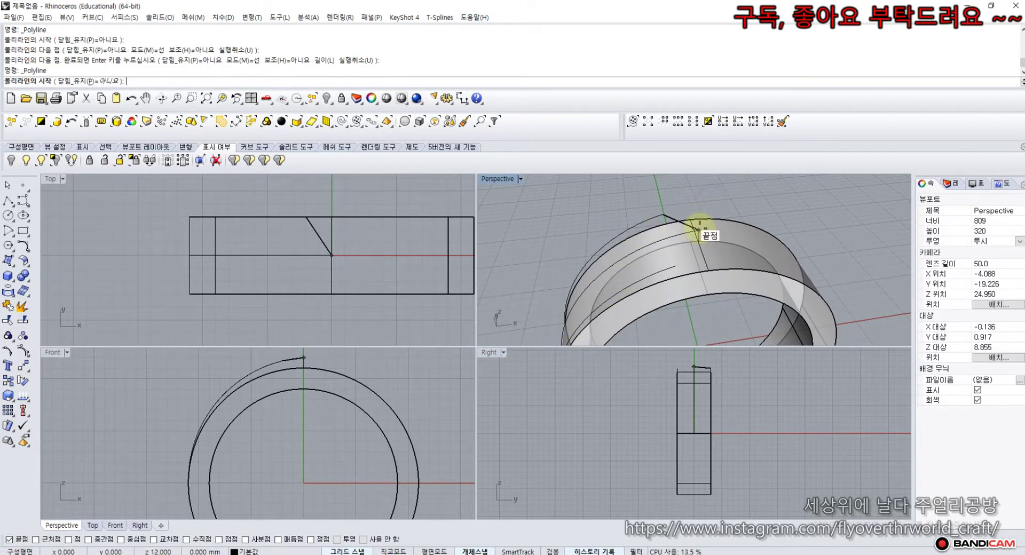
click(698, 228)
click(678, 263)
key(Return)
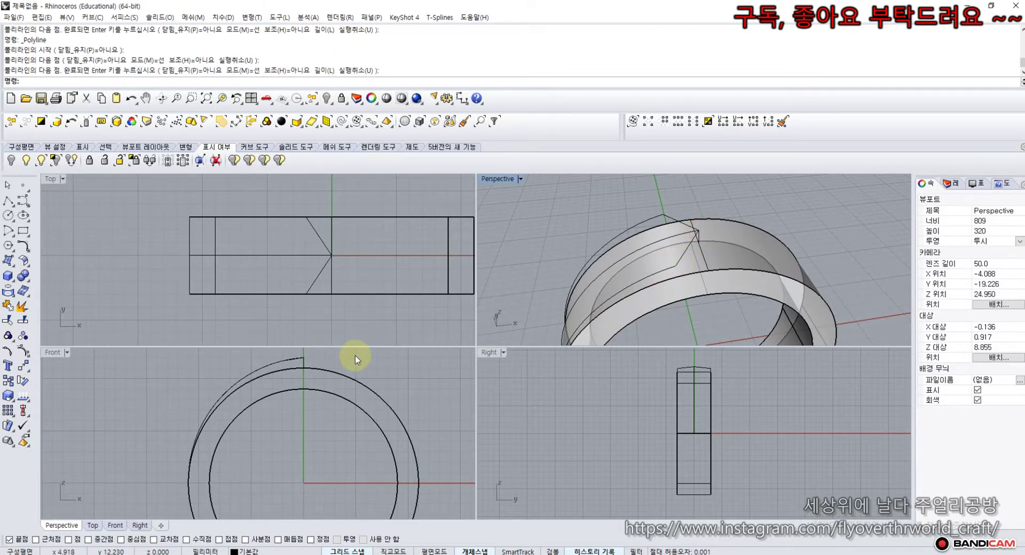
Try a straight polyline from the front arc's upper end to the ring's centre in the Front view, and undo it.
right_drag(692, 310, 685, 288)
key(Return)
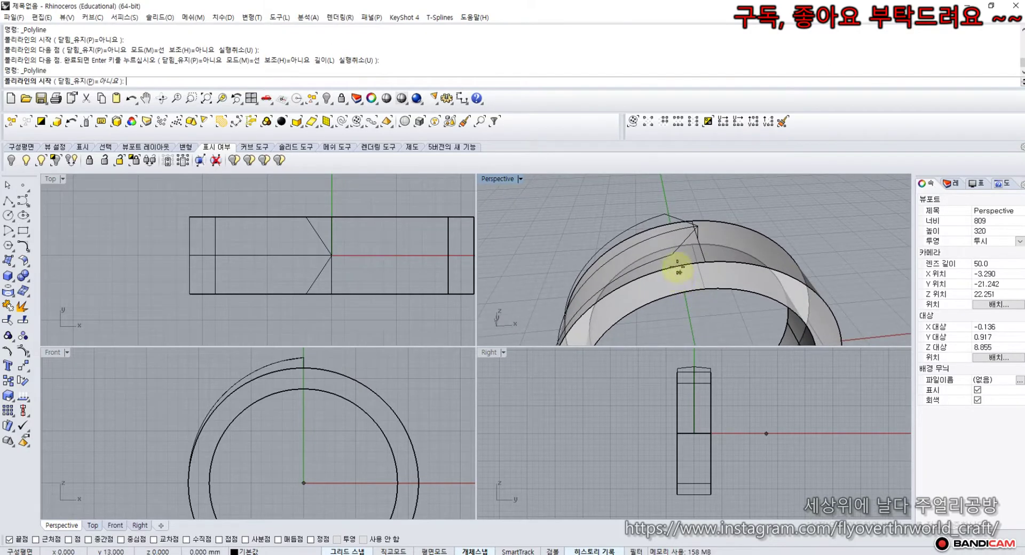
click(674, 256)
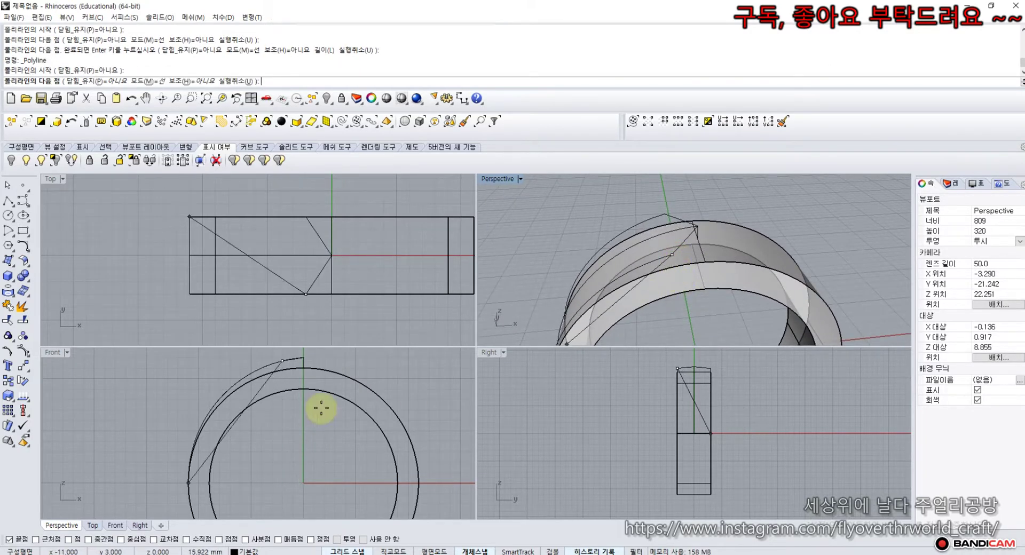
click(36, 540)
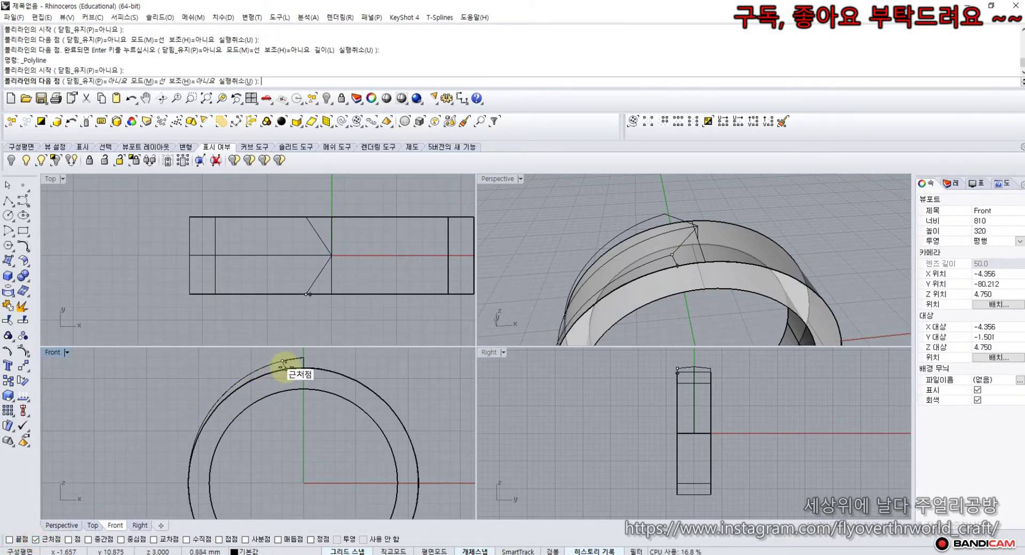
scroll(284, 368, up, 5)
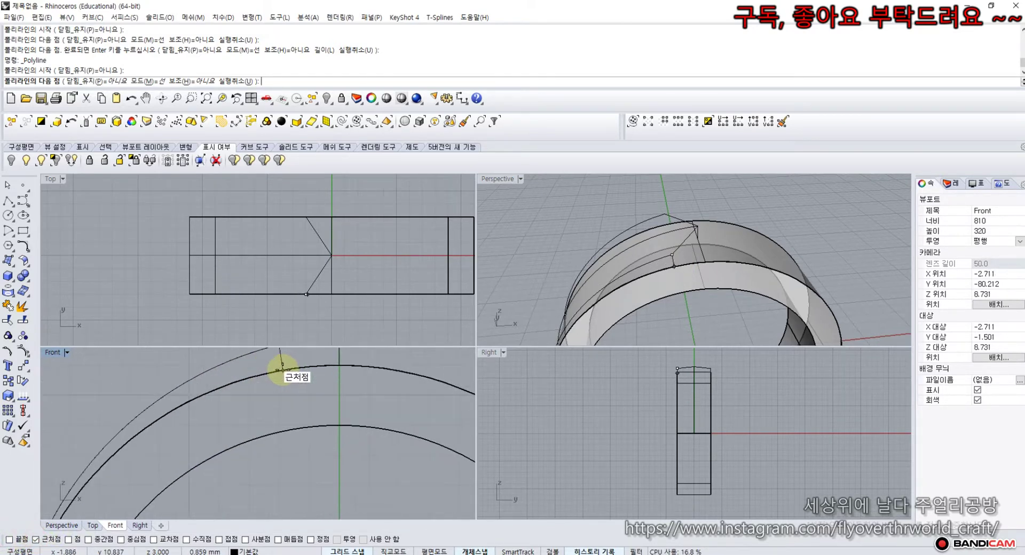
scroll(282, 367, down, 2)
scroll(282, 367, down, 3)
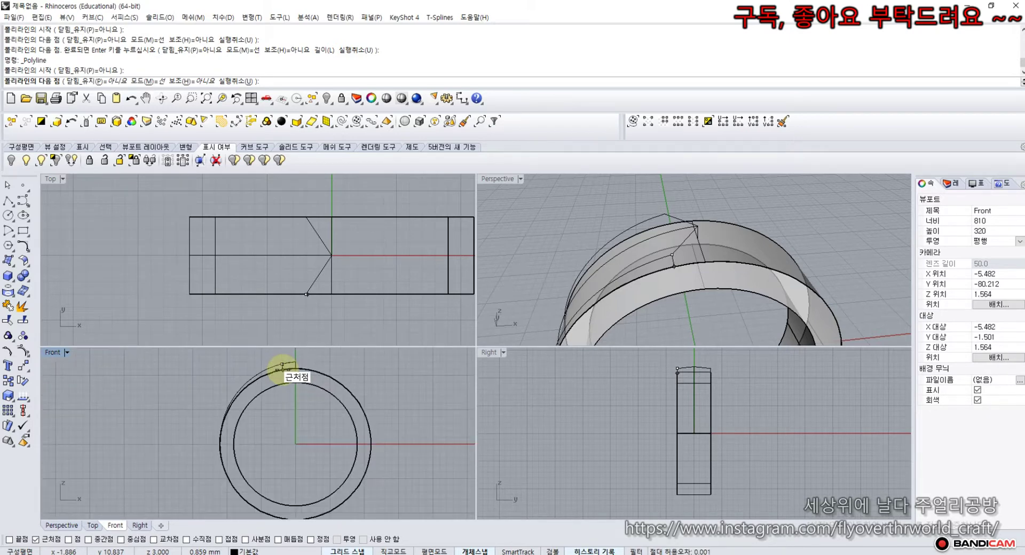
click(295, 444)
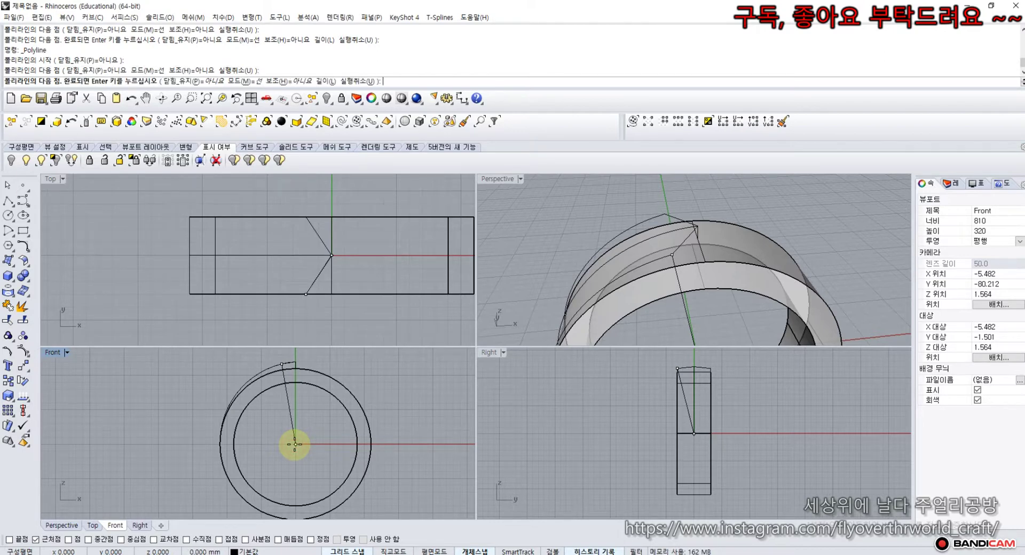
key(Return)
click(290, 418)
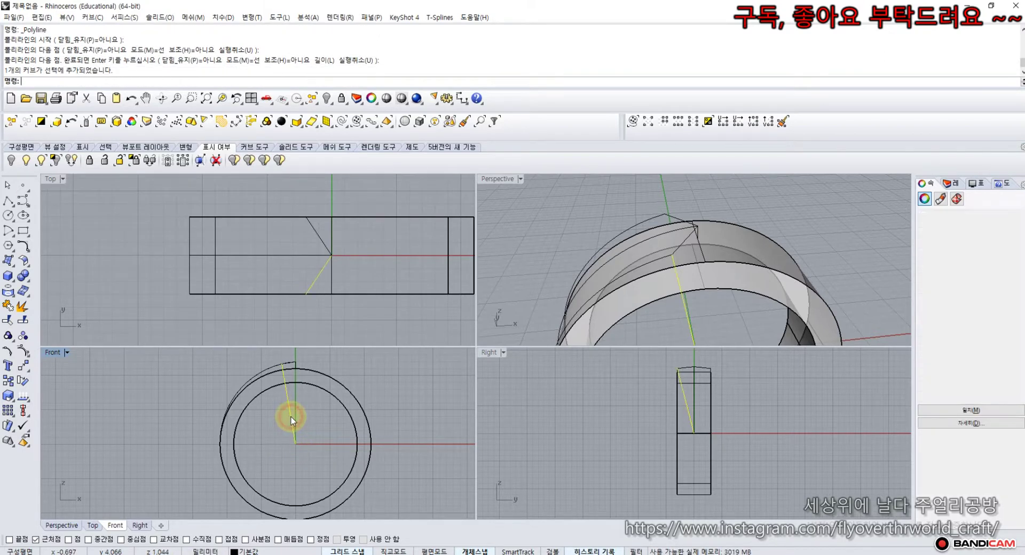
right_drag(654, 322, 664, 305)
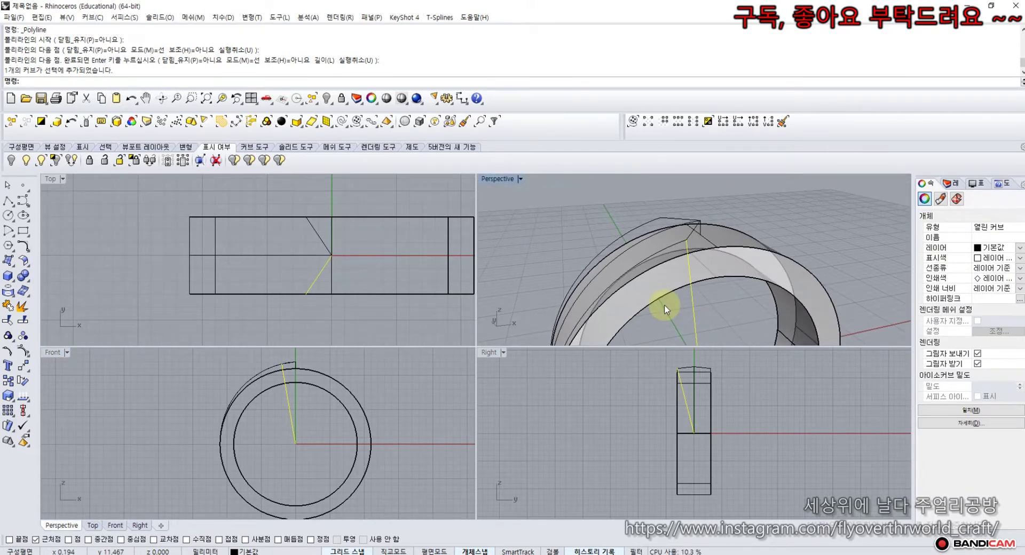
key(ctrl+z)
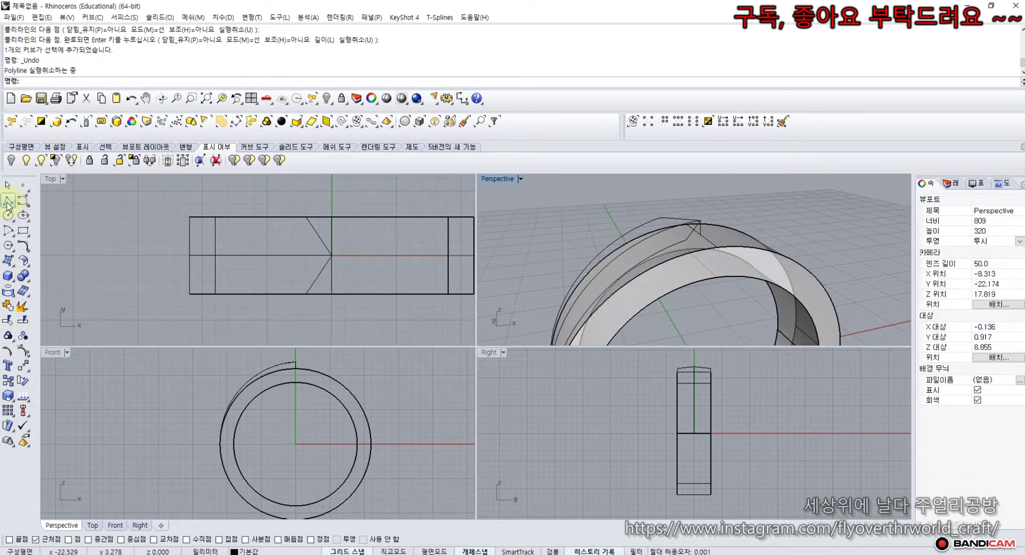
With End and Near snaps on, draw a short polyline from the front arc's upper end down to the ring's outer circle, aimed towards its centre.
click(7, 203)
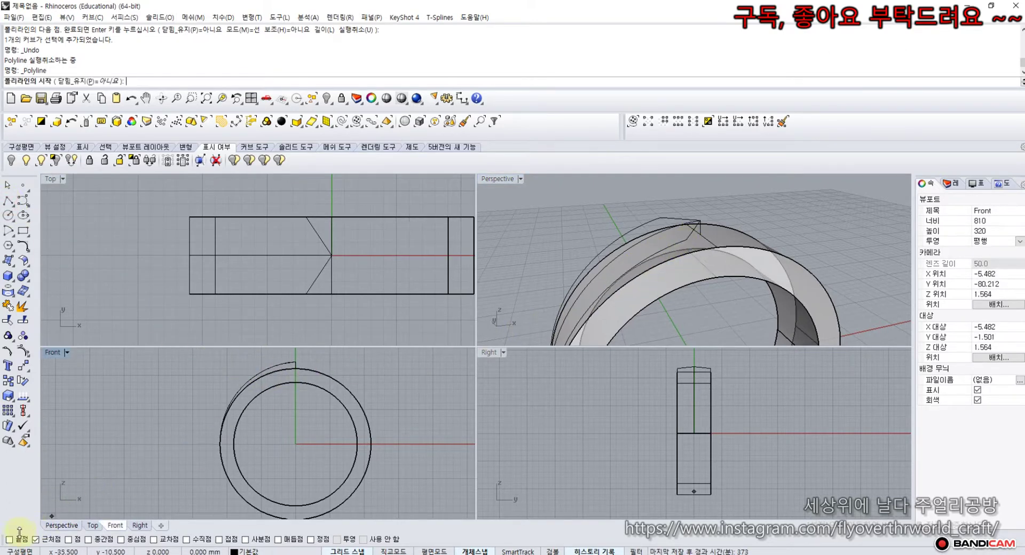
click(10, 539)
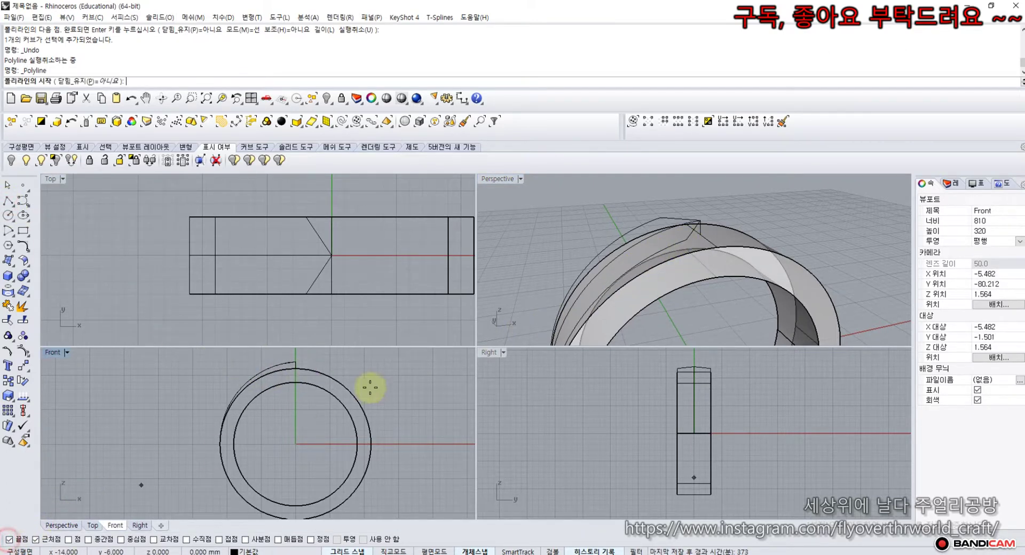
click(686, 239)
scroll(229, 376, up, 4)
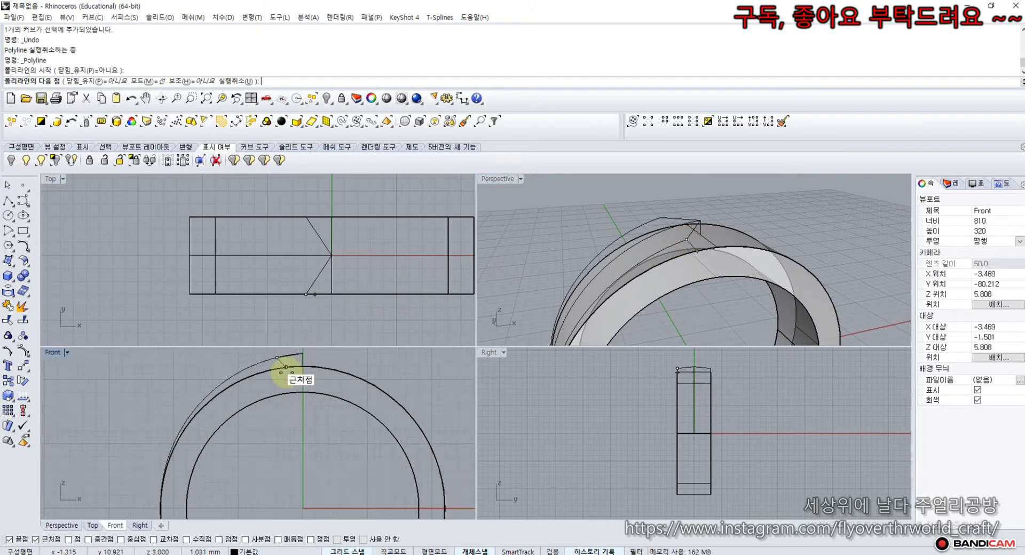
scroll(284, 368, up, 3)
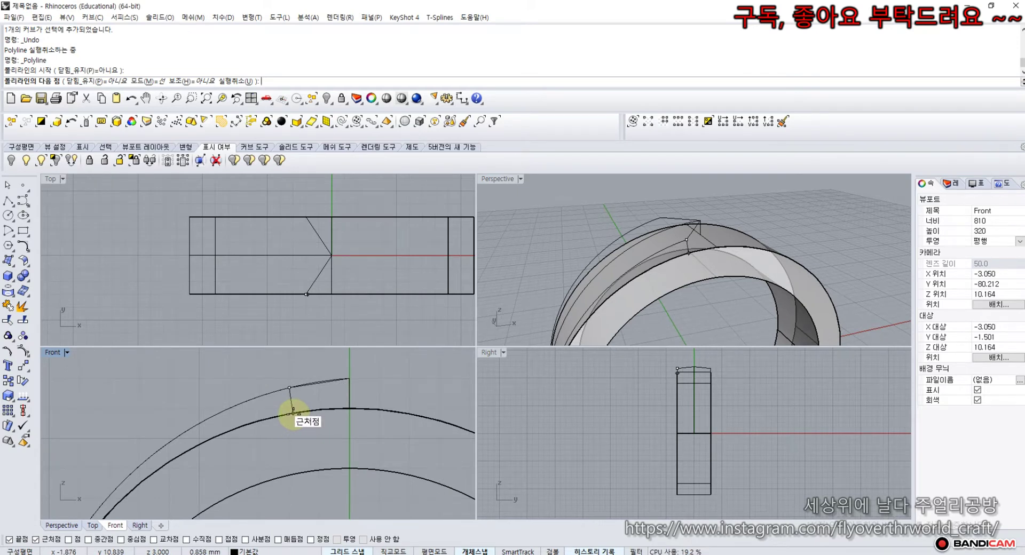
click(293, 411)
right_click(293, 414)
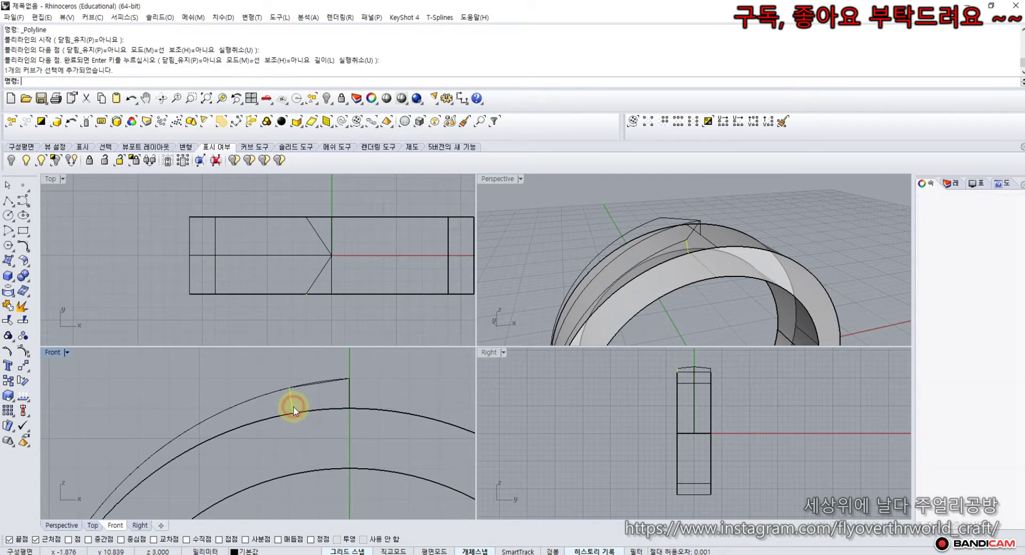
Mirror the short line across the X axis in the Top view onto the ring's back edge, with End and Near snaps off.
click(28, 371)
click(114, 373)
scroll(299, 265, up, 5)
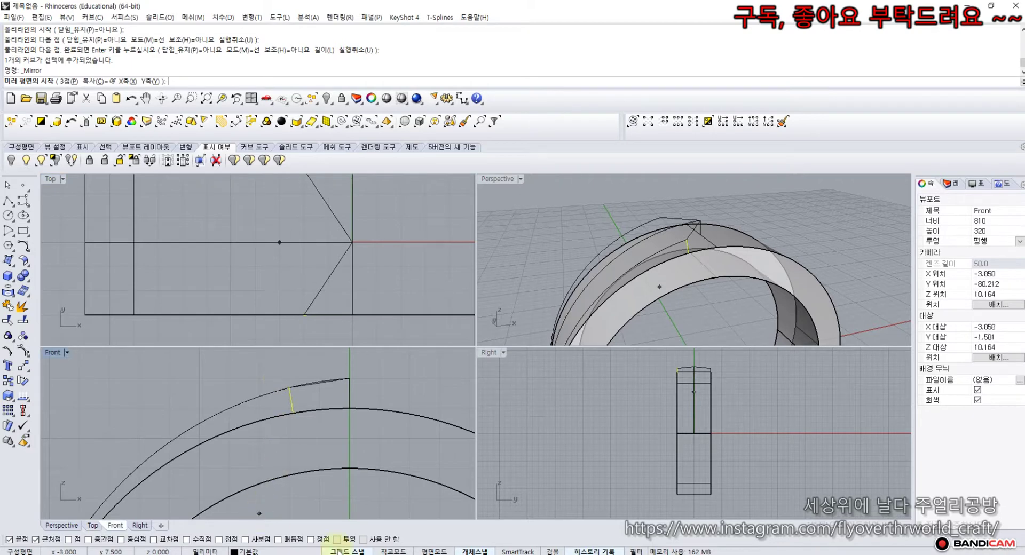
click(36, 539)
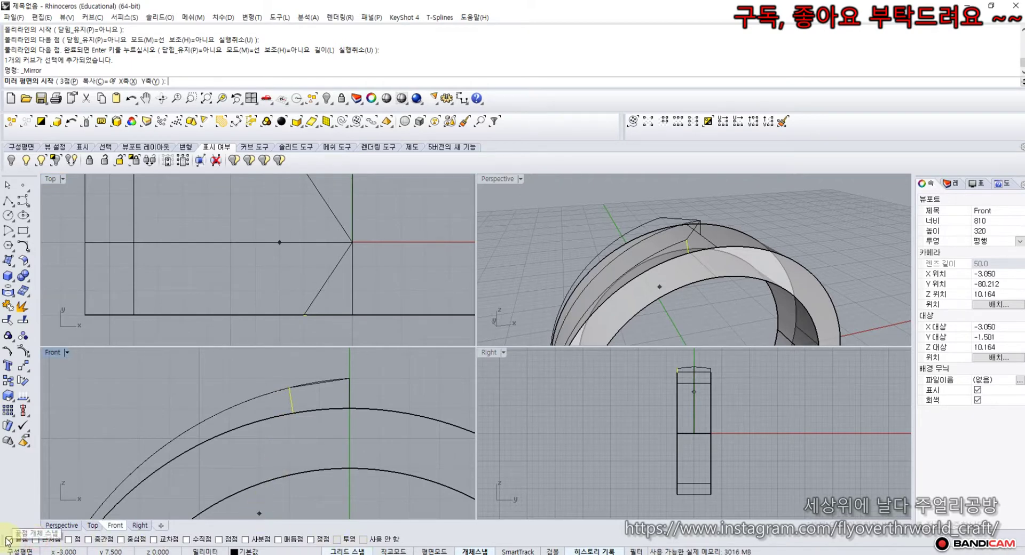
click(9, 539)
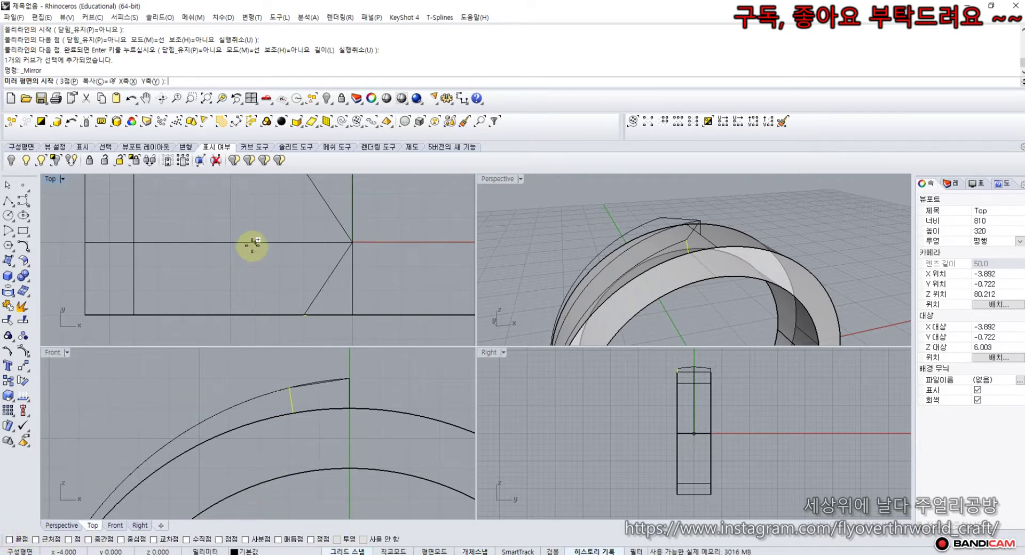
click(255, 244)
click(287, 245)
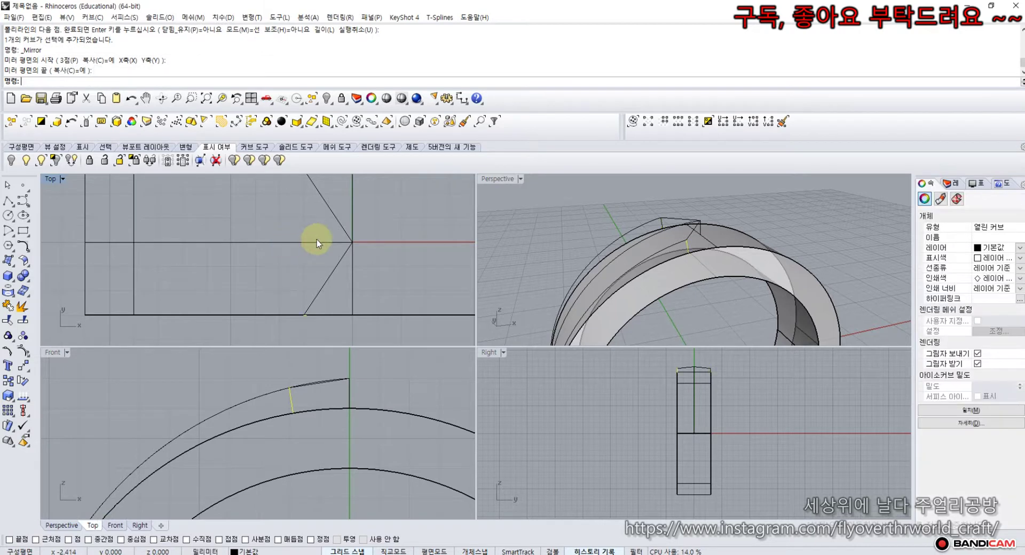
click(590, 216)
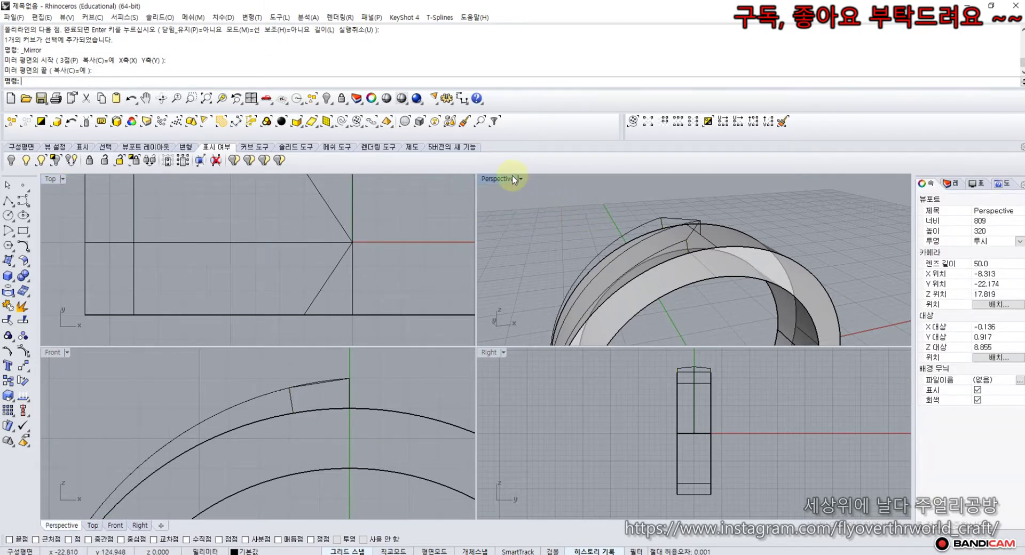
Maximize the Perspective viewport and, with End snap on, join the lower ends of the back and front arcs with a straight polyline across the ring's width.
double_click(512, 178)
right_drag(352, 225, 424, 231)
click(367, 270)
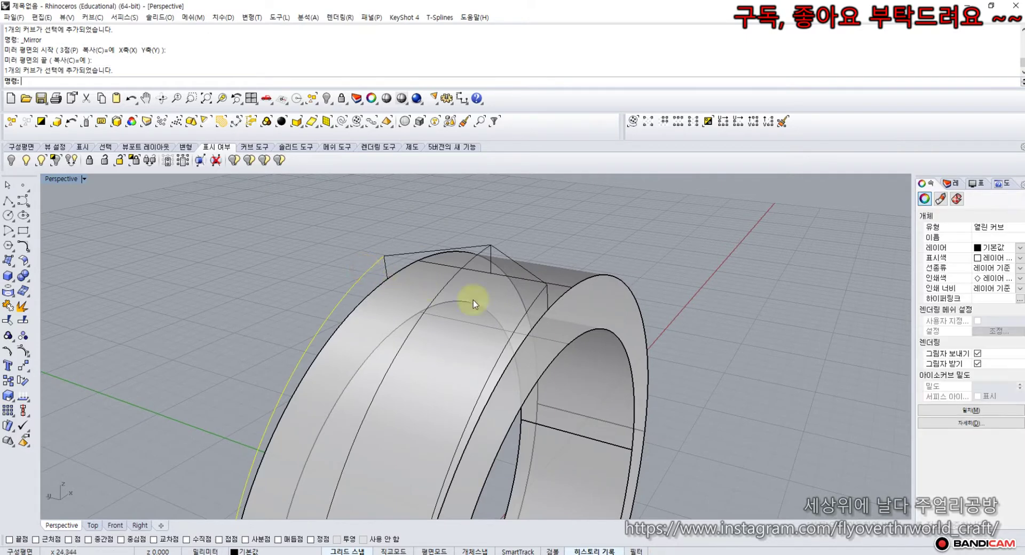
click(532, 302)
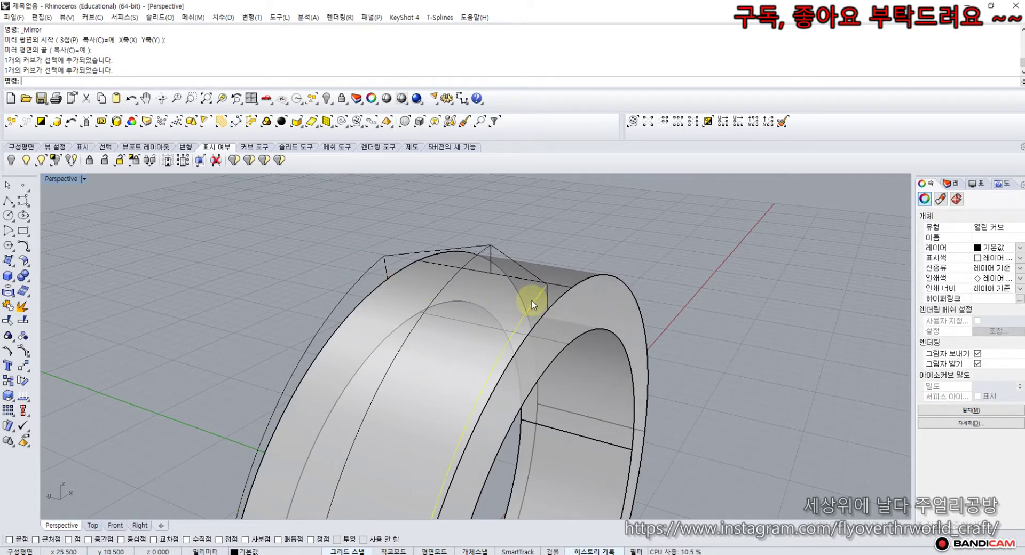
scroll(532, 300, down, 5)
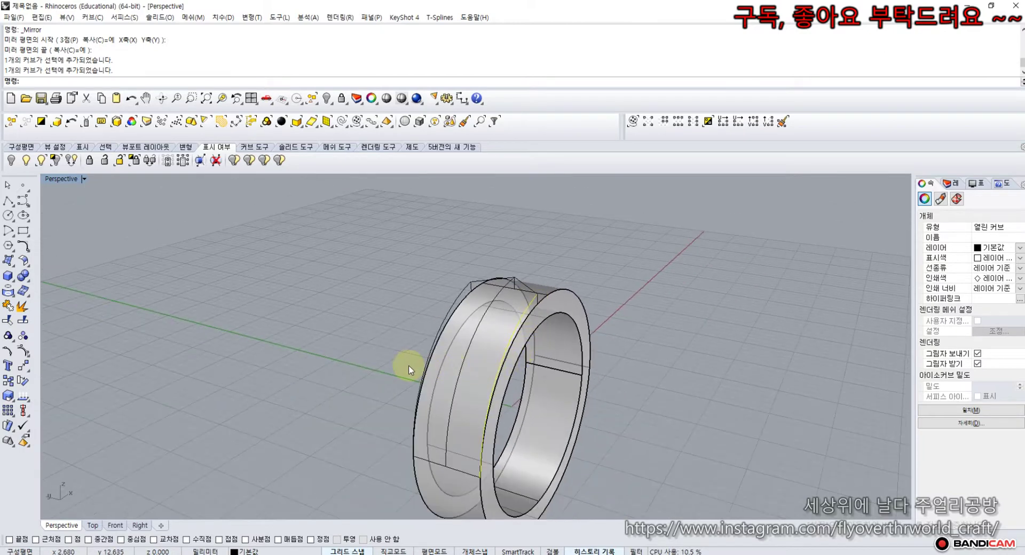
click(368, 324)
click(9, 202)
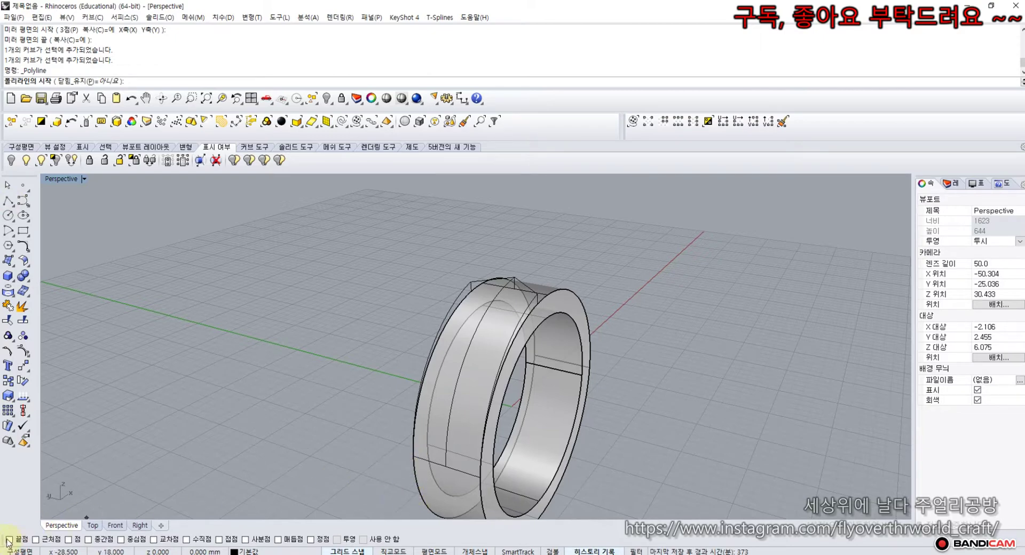
click(416, 458)
click(479, 474)
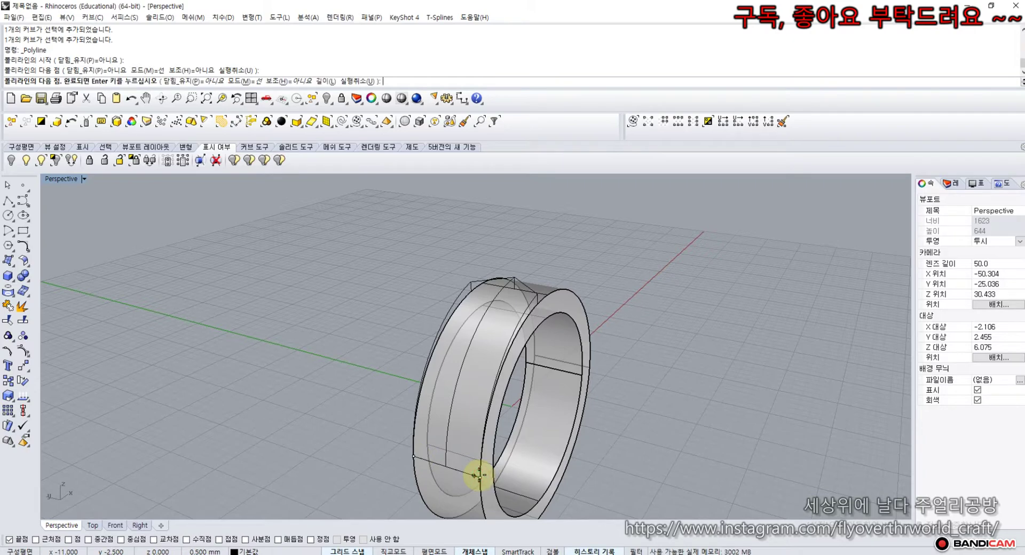
key(Return)
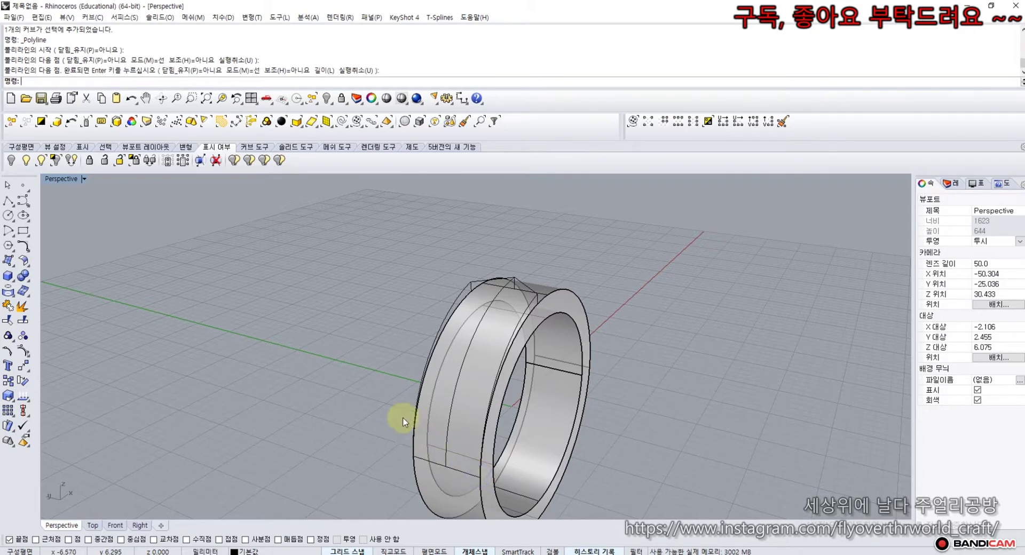
shift+right_drag(394, 385, 274, 323)
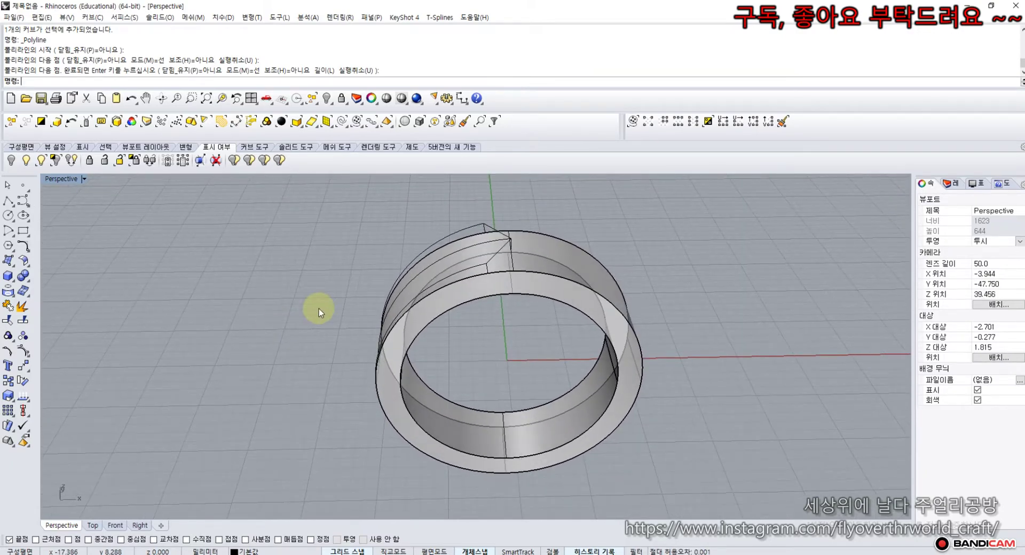
scroll(456, 274, up, 5)
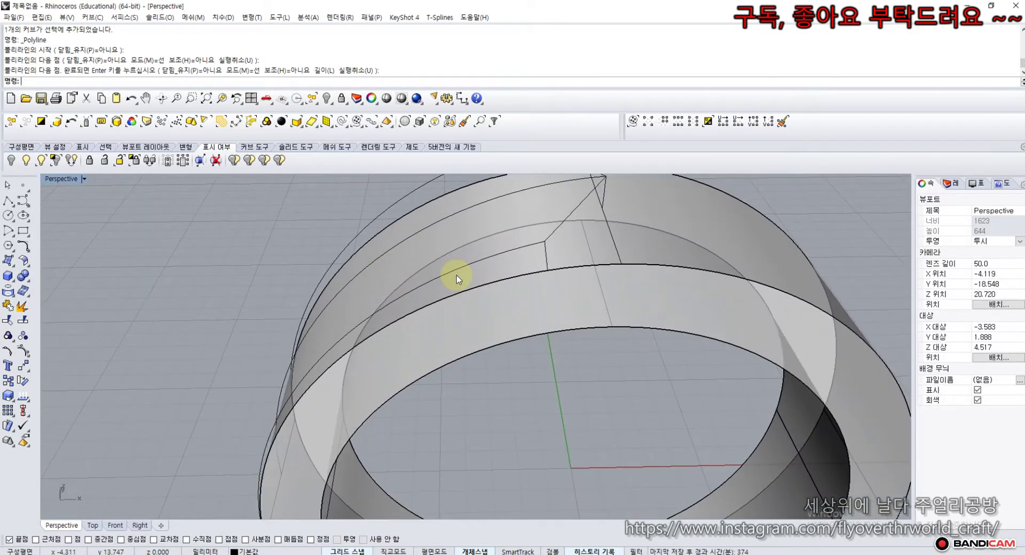
Restore the four-view layout and draw a 22 mm diameter circle centred on the origin in the Front view, matching the ring's outer edge.
click(468, 287)
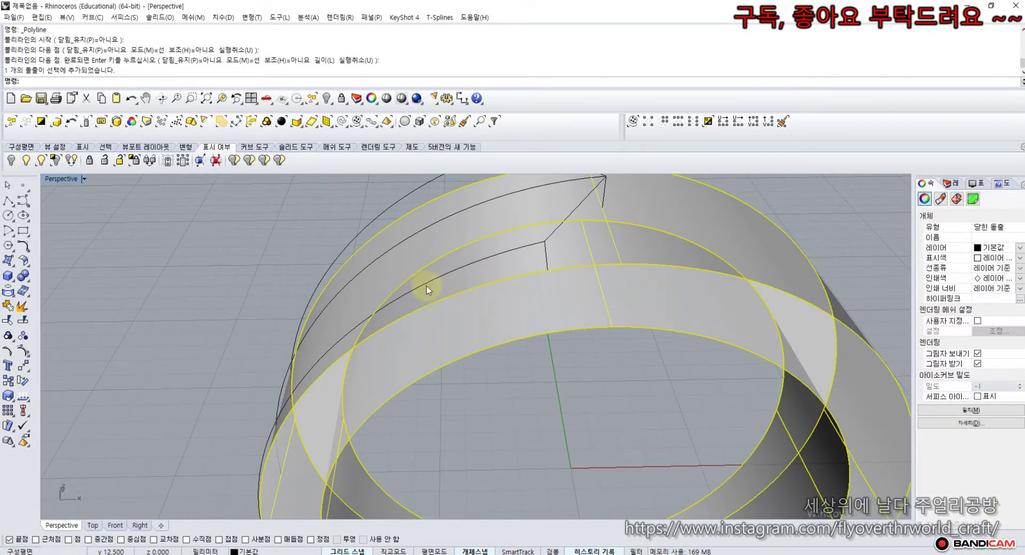
click(232, 261)
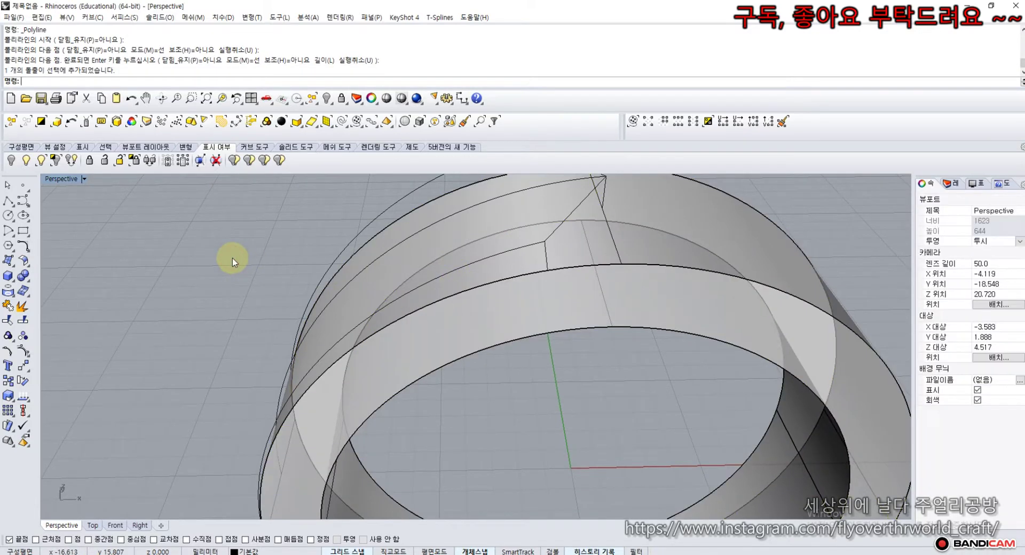
double_click(61, 178)
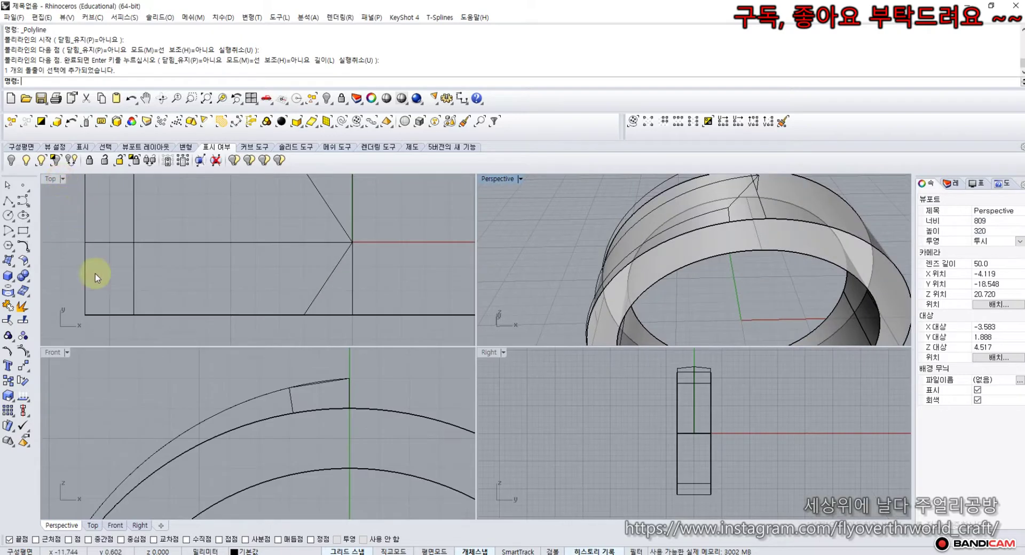
scroll(165, 395, down, 3)
right_drag(145, 408, 171, 386)
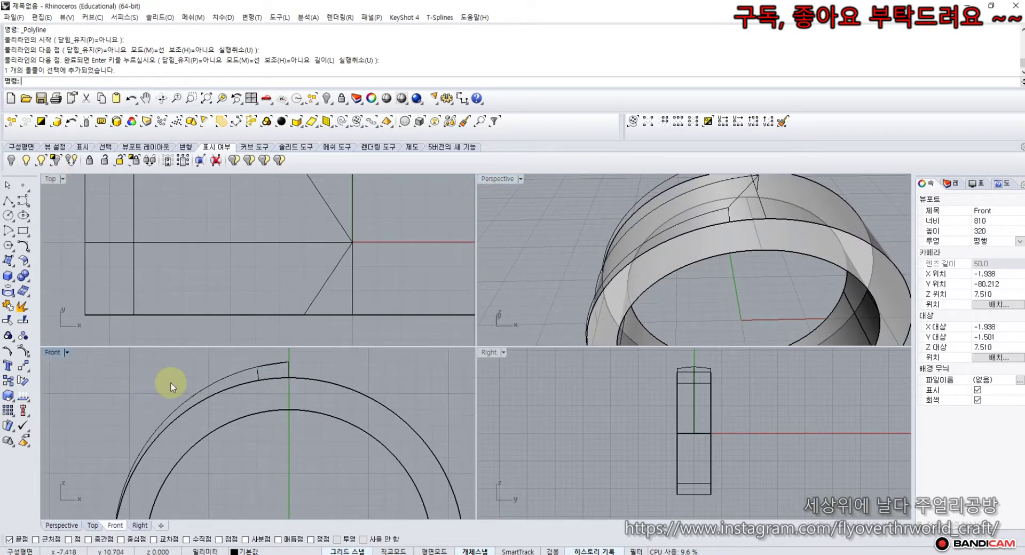
click(9, 216)
right_drag(317, 479, 315, 426)
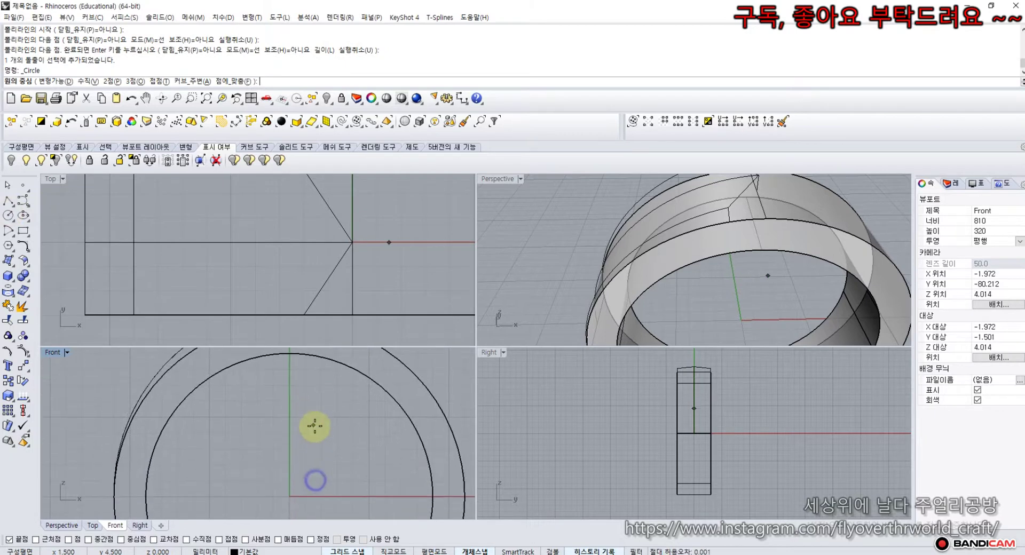
click(290, 496)
right_drag(288, 389, 288, 423)
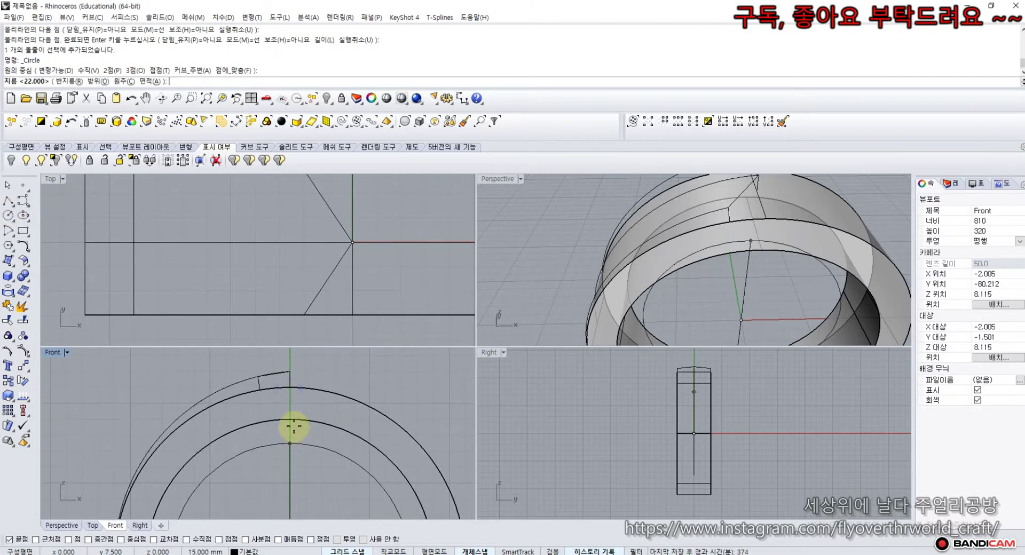
click(292, 385)
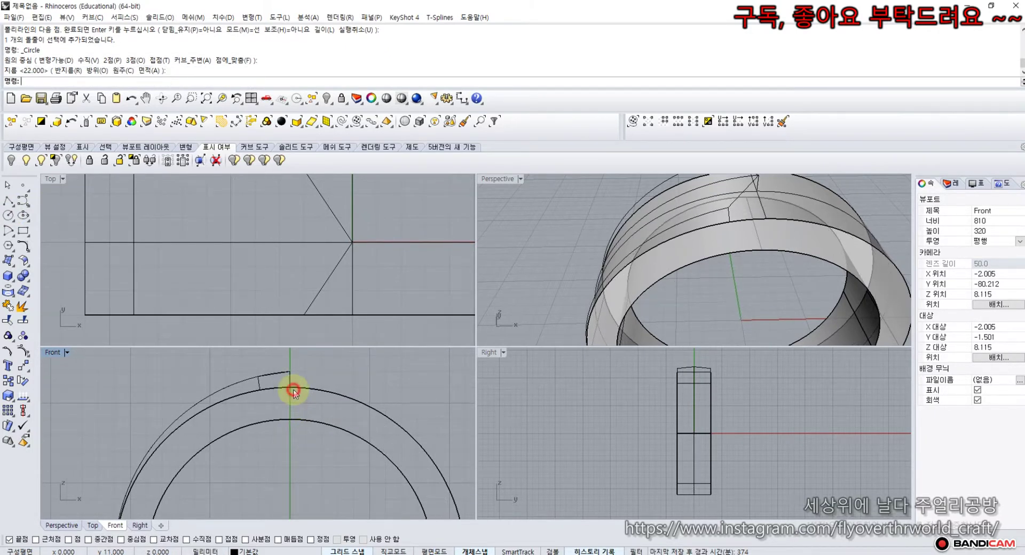
Move the new circle onto the ring's front edge in the Top view and hide the ring solid.
click(788, 194)
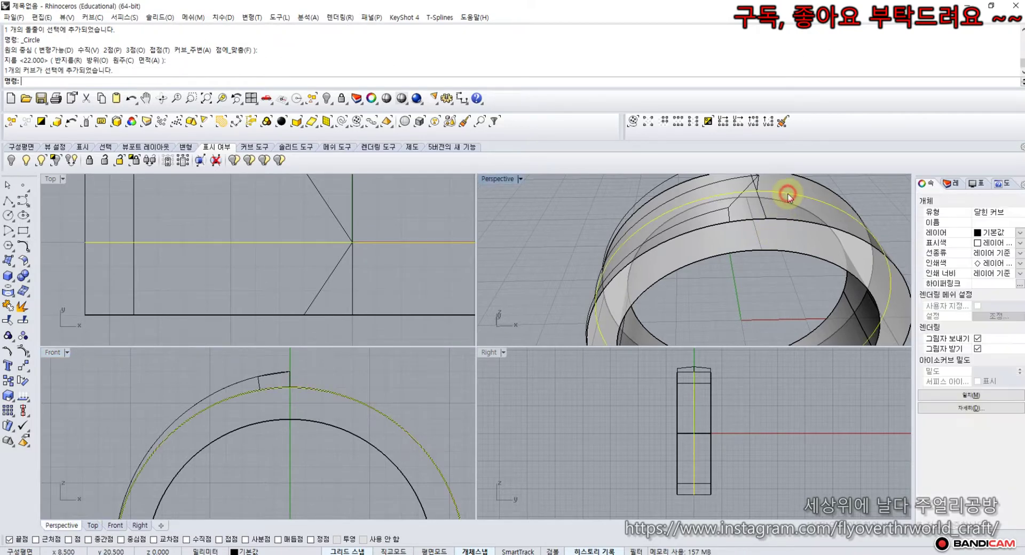
drag(372, 246, 367, 315)
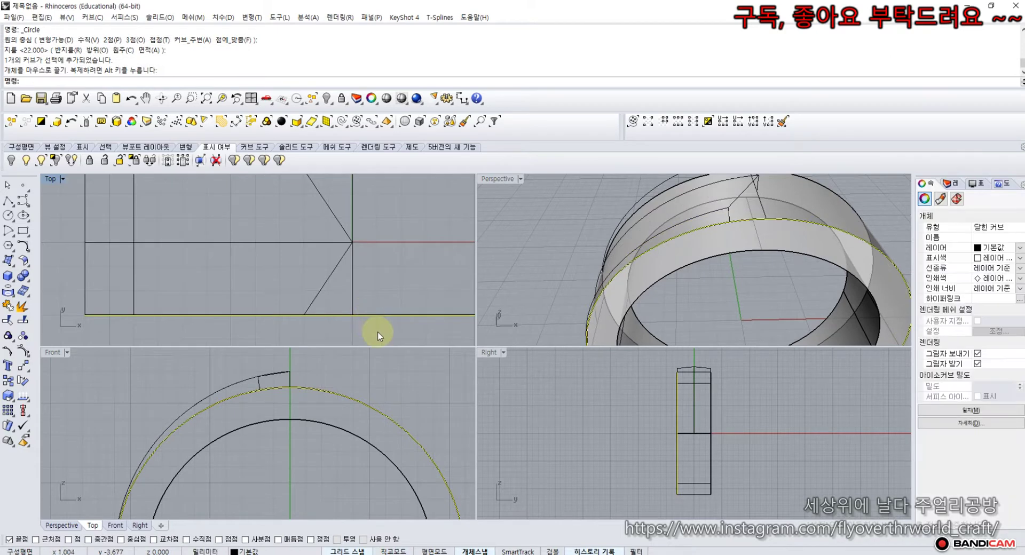
click(377, 328)
click(718, 250)
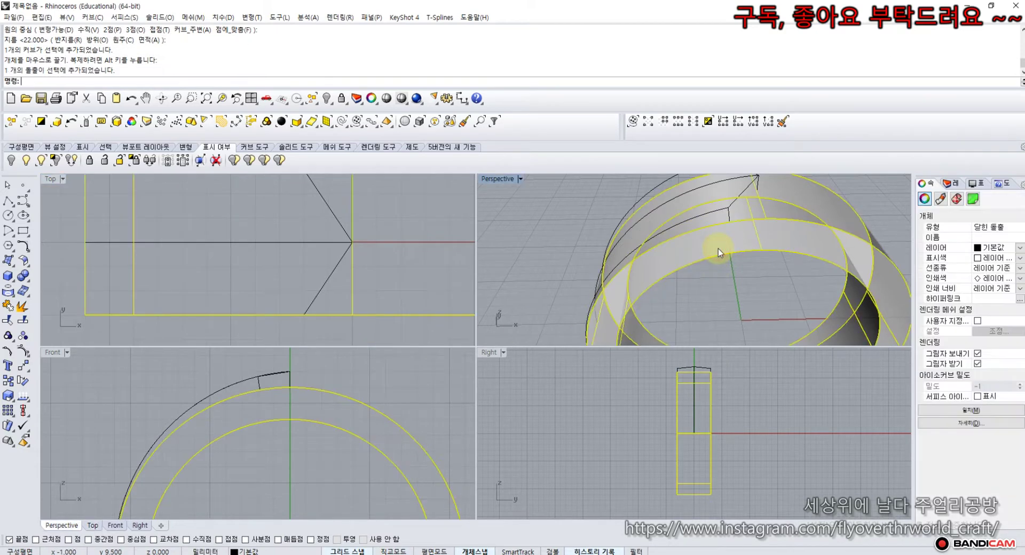
click(11, 160)
shift+right_drag(741, 267, 715, 296)
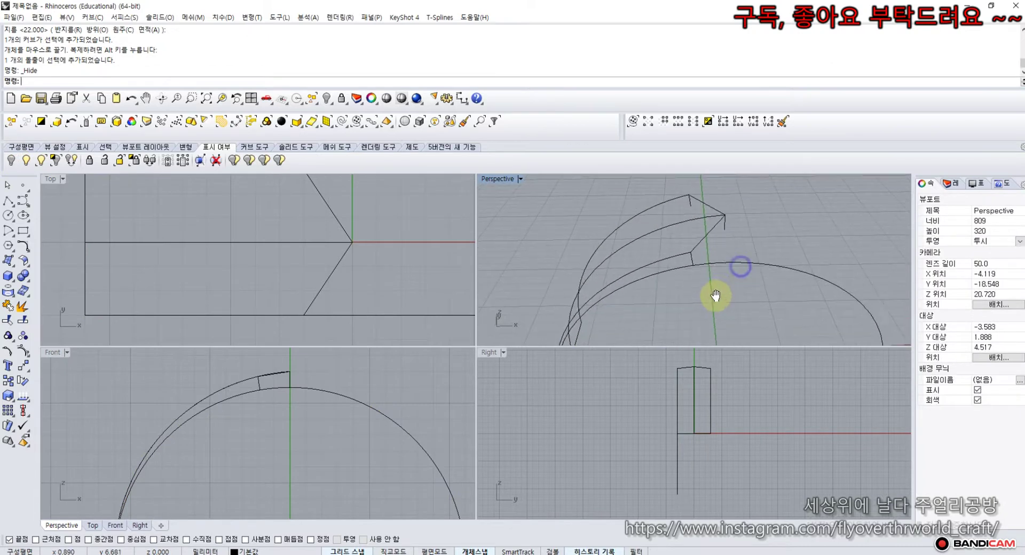
Mirror the front circle across the X axis in the Top view, keeping the original, to place a copy on the back edge.
click(730, 261)
right_drag(286, 235, 245, 231)
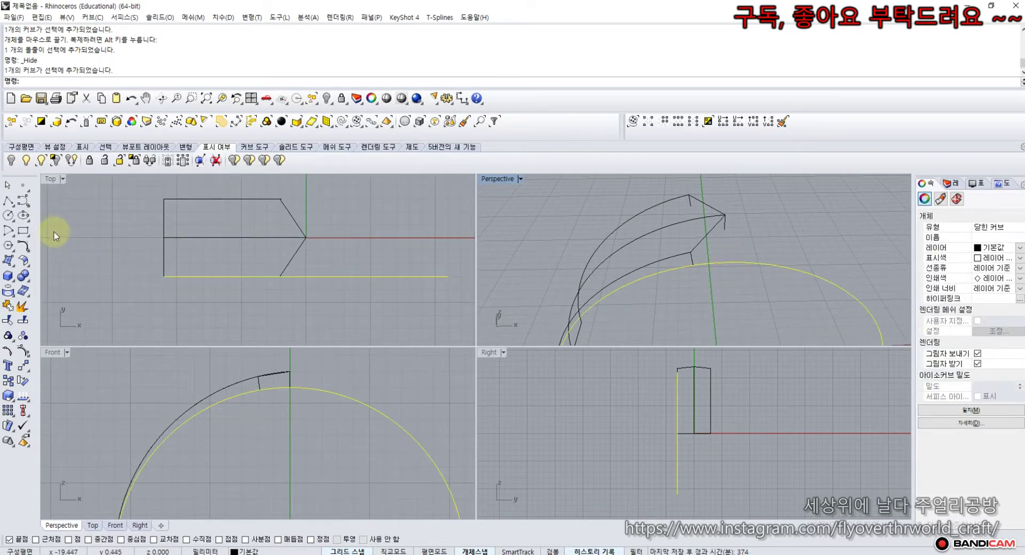
click(30, 368)
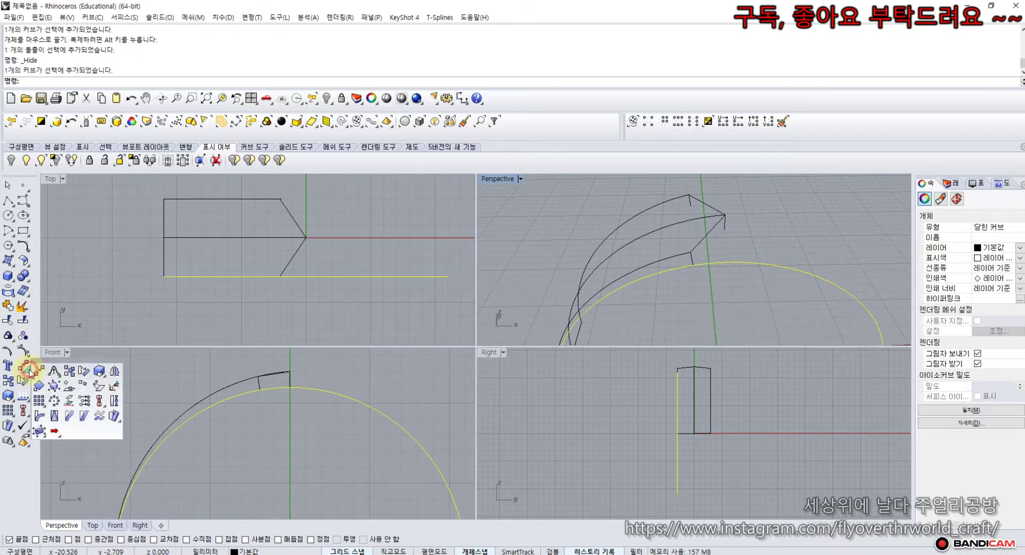
click(115, 373)
click(151, 236)
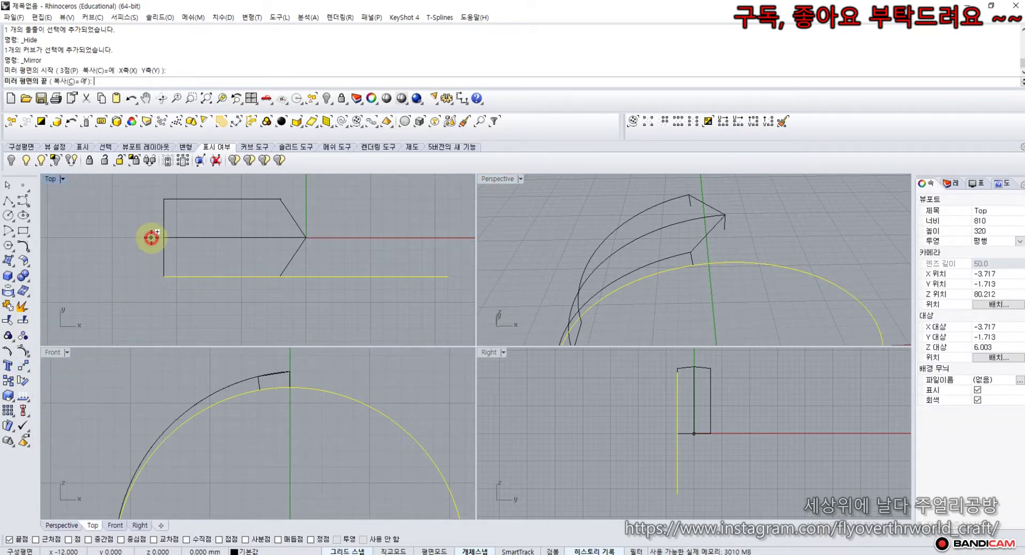
click(181, 238)
click(563, 209)
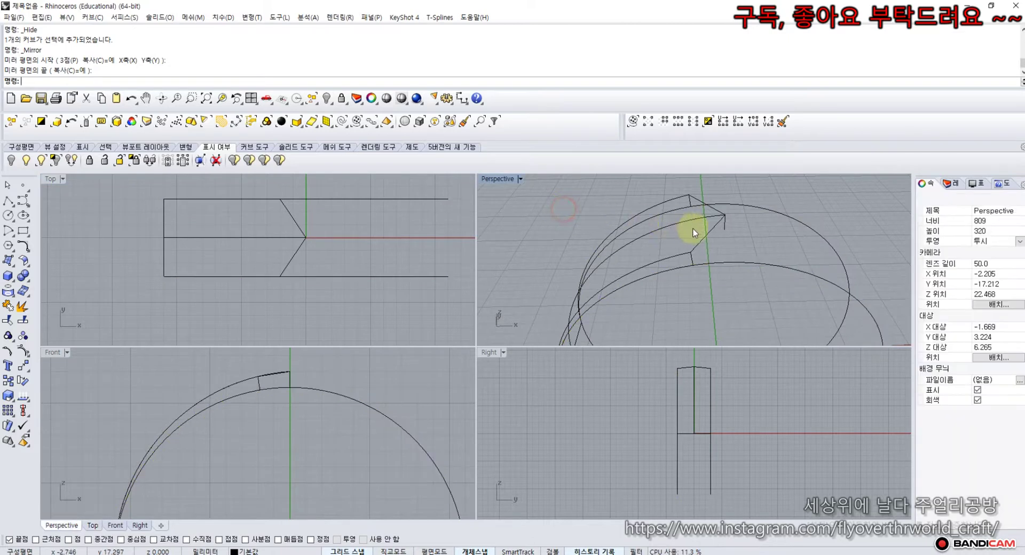
With End snap on, draw two straight polylines joining the centre line's lower end to the lower ends of the front and back short lines.
right_drag(687, 223, 645, 226)
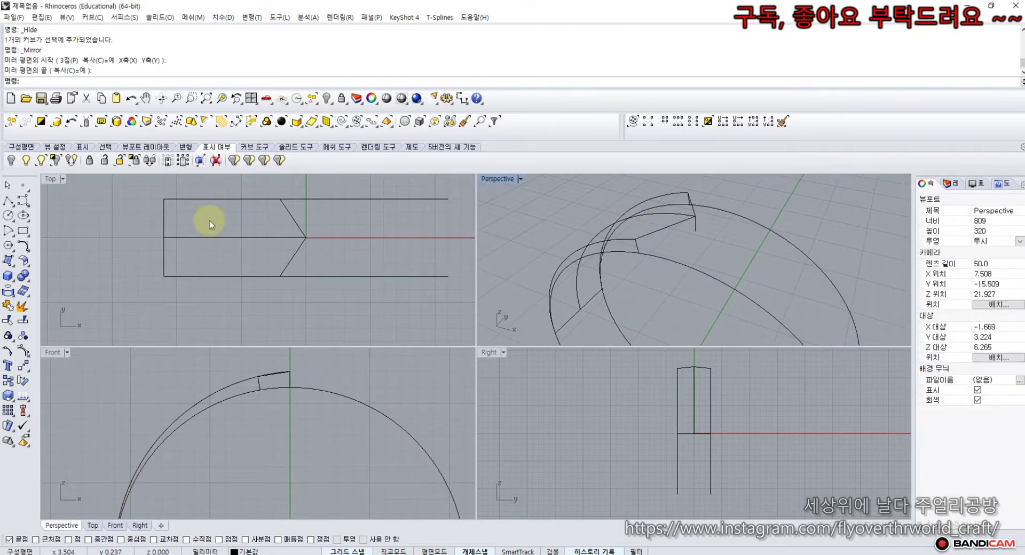
click(8, 201)
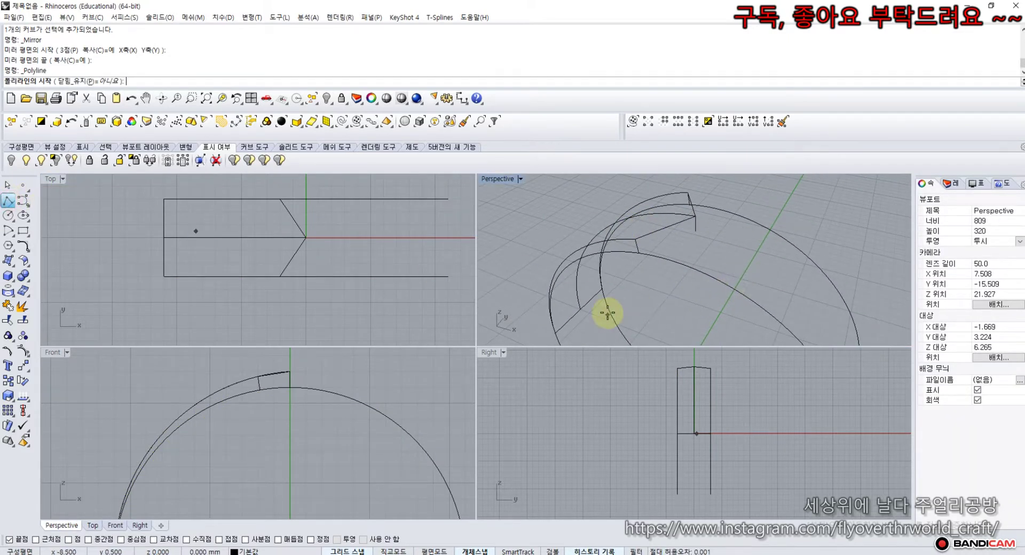
click(694, 233)
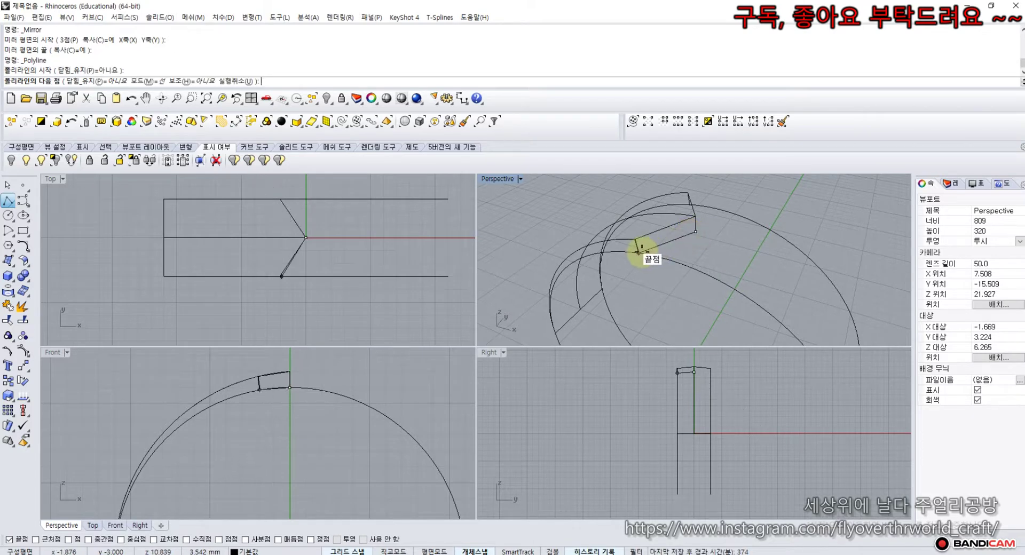
click(641, 250)
key(Return)
right_drag(712, 246, 643, 241)
key(Return)
click(649, 223)
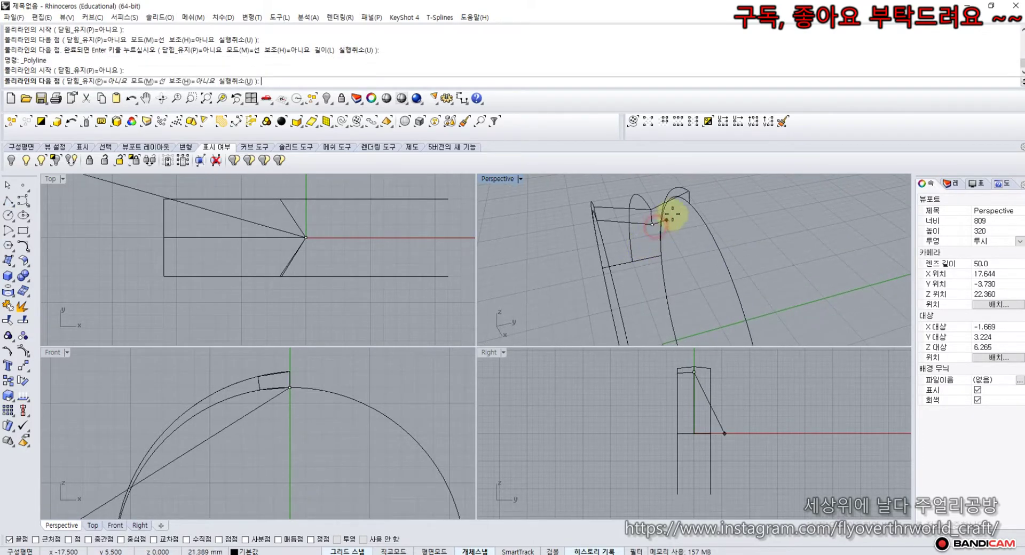
click(683, 206)
key(Return)
Loft a surface between the middle arc and the front arc, with straight sections style and no simplification.
right_drag(642, 231, 754, 263)
click(744, 247)
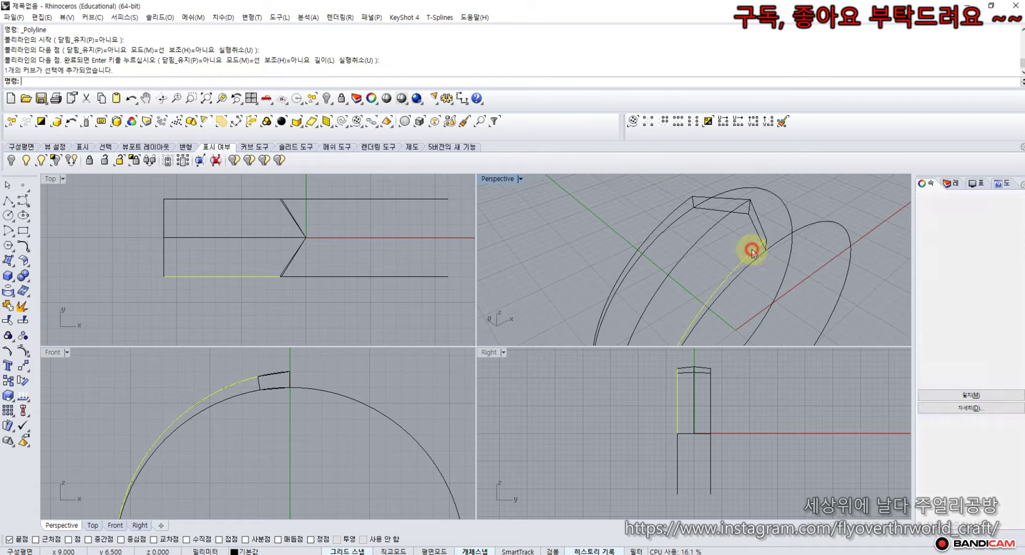
click(722, 222)
click(724, 240)
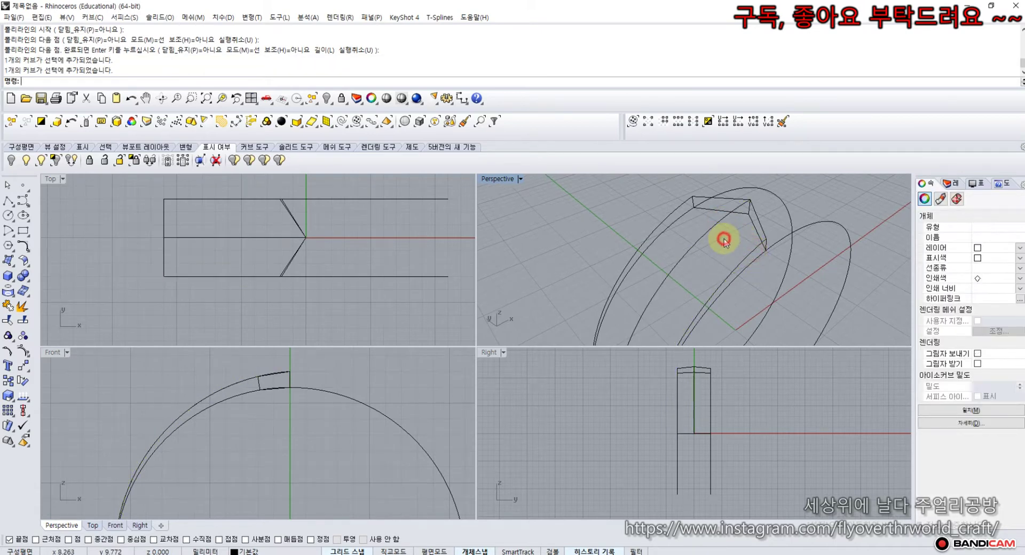
click(13, 264)
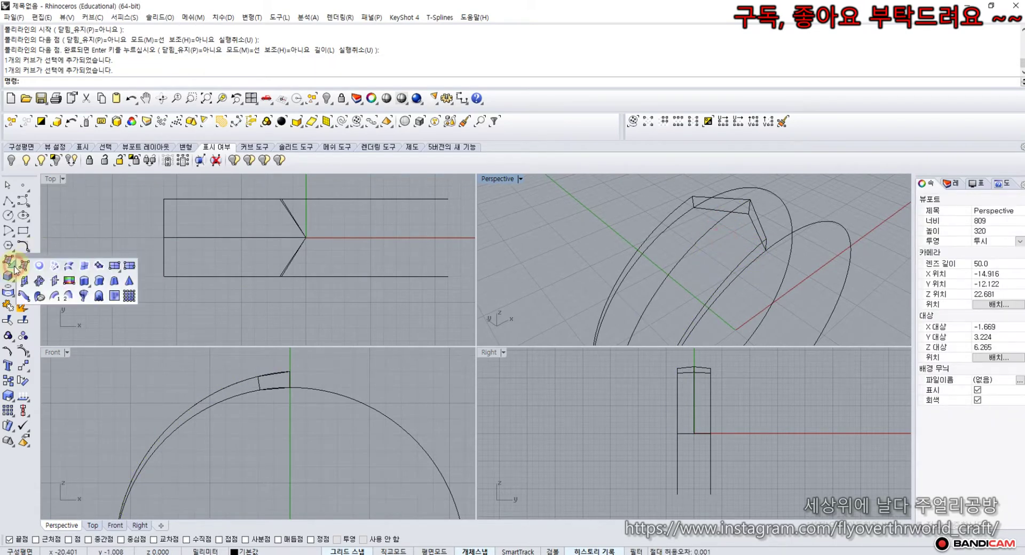
click(68, 269)
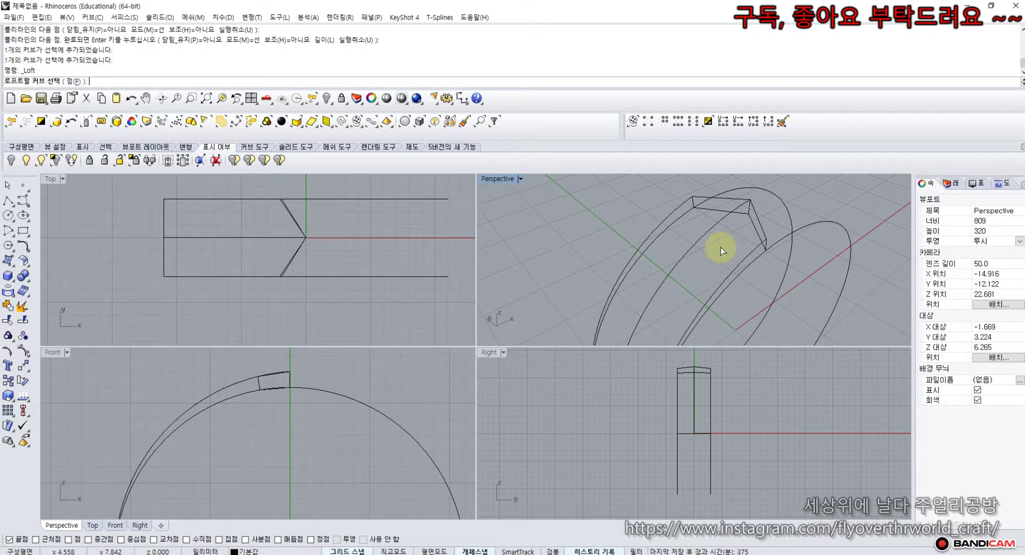
click(724, 220)
click(749, 250)
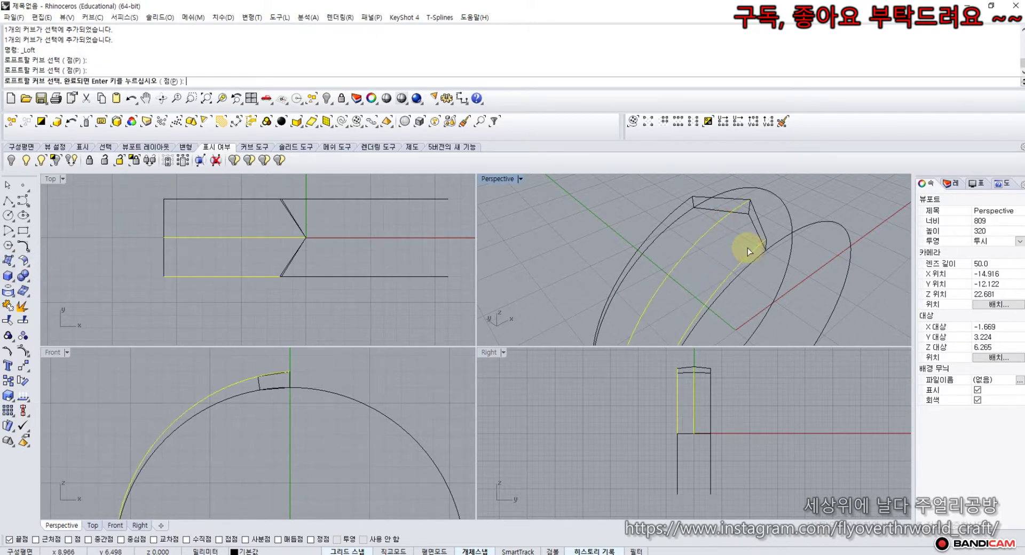
key(Return)
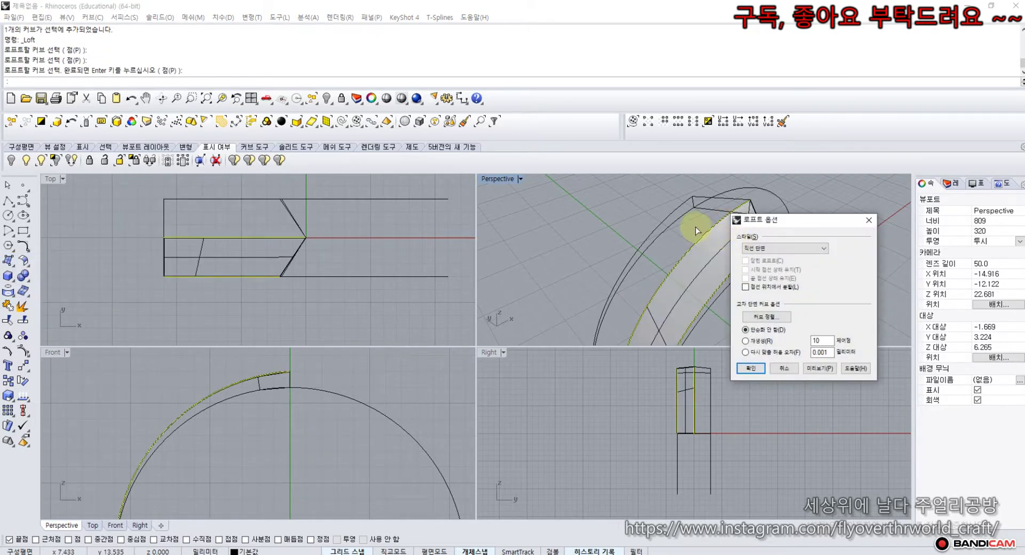
key(Return)
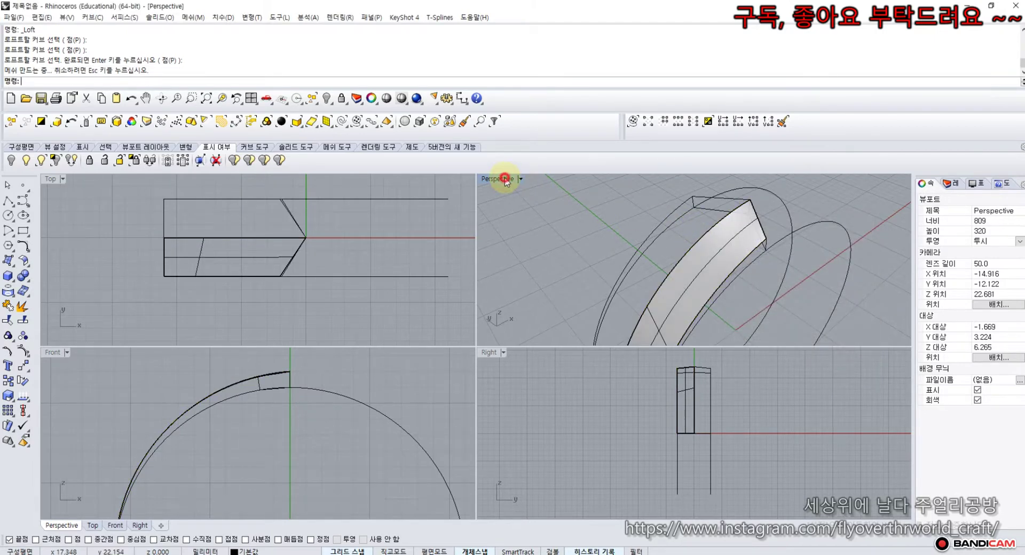
In the maximized Perspective view, split the front circle with the Point option at the short line's lower end and the front arc's lower end.
double_click(505, 179)
right_drag(530, 336, 537, 275)
shift+right_drag(501, 319, 480, 329)
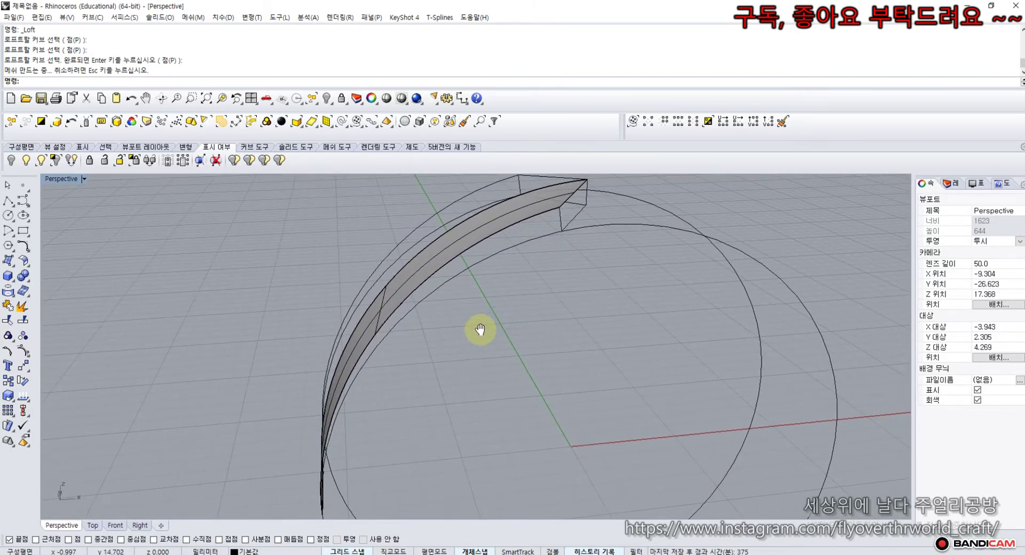
click(23, 320)
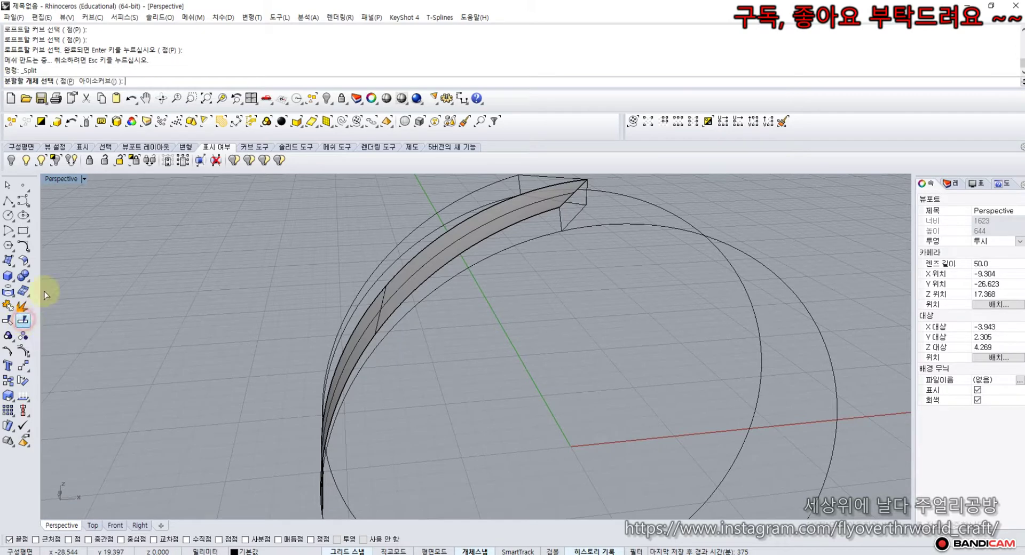
click(68, 82)
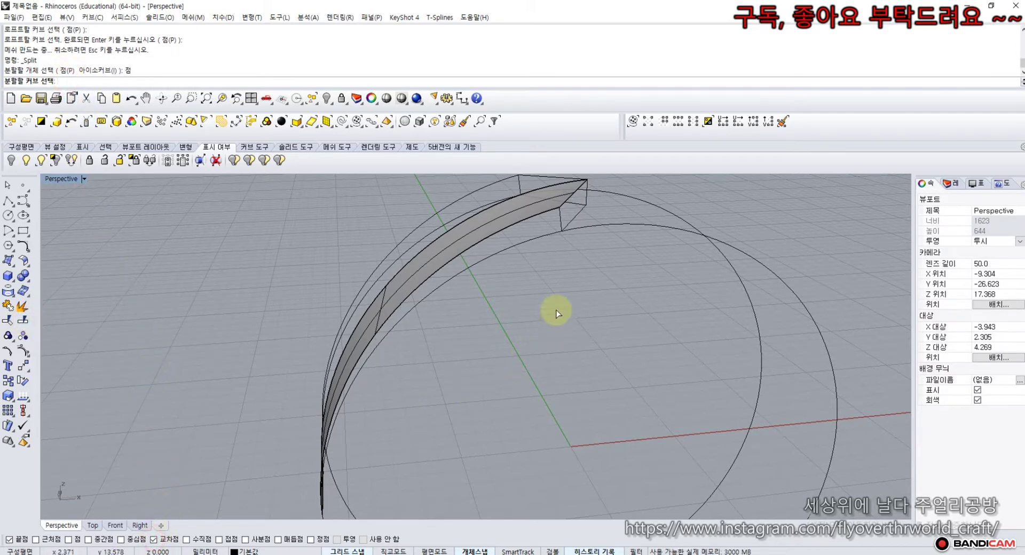
click(547, 233)
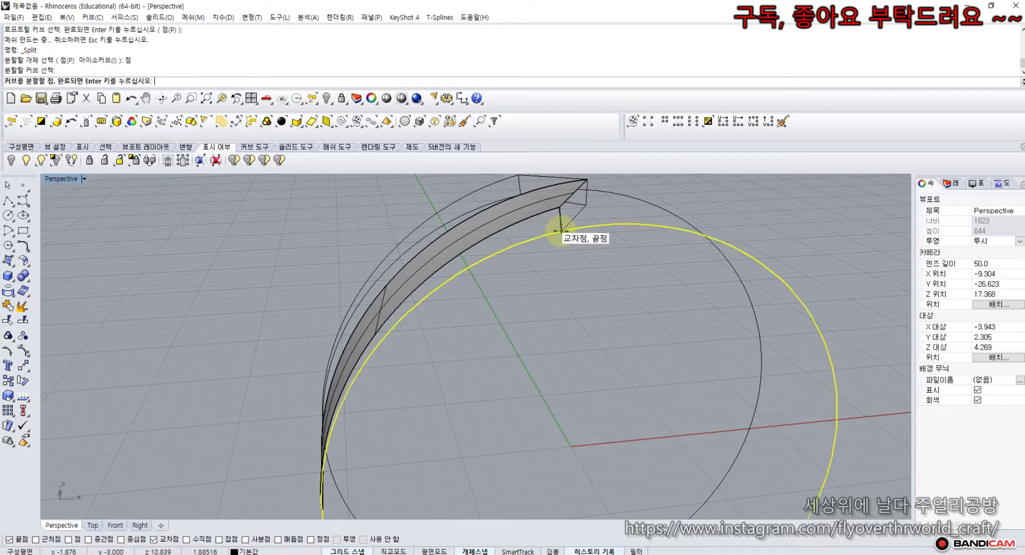
click(558, 231)
shift+right_drag(359, 445, 435, 313)
click(390, 363)
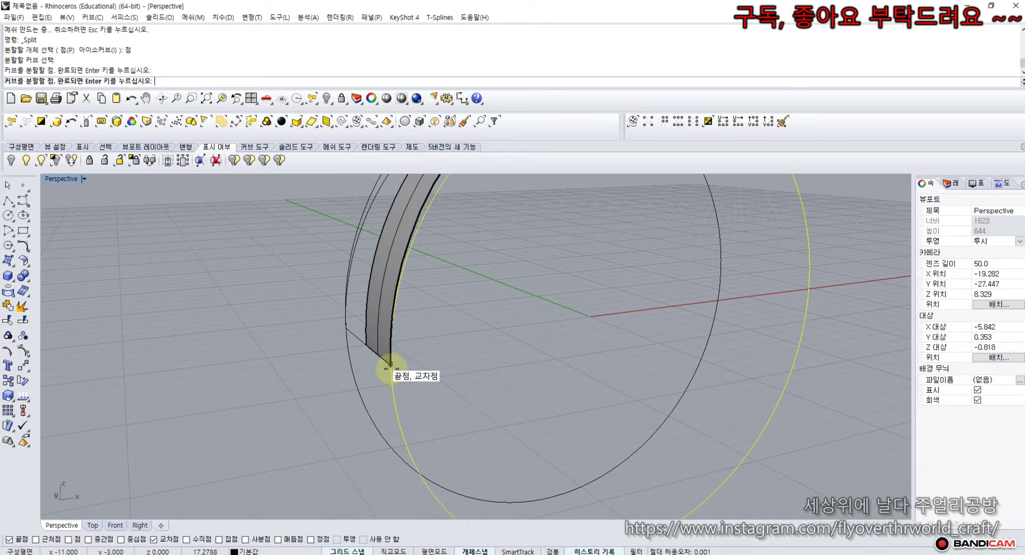
click(389, 364)
key(Return)
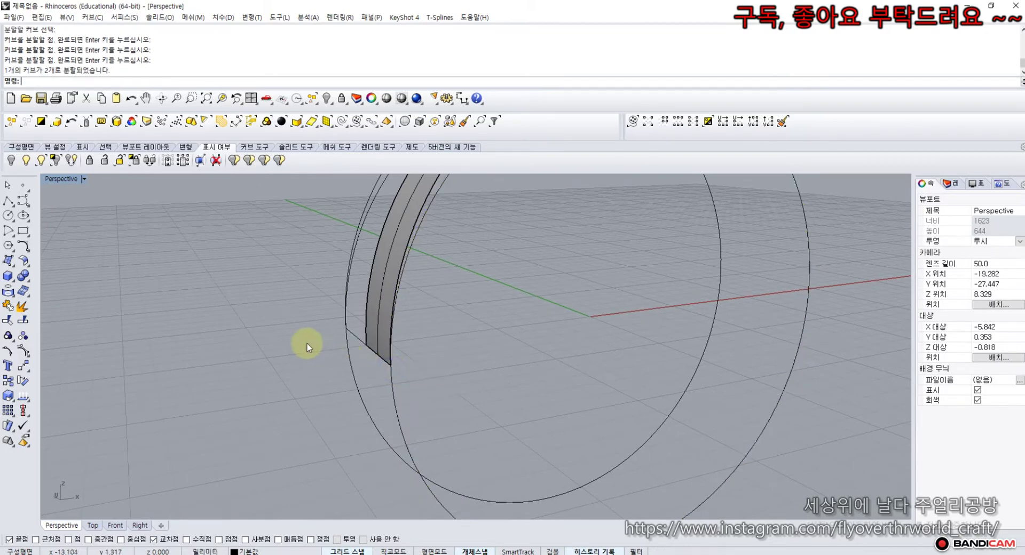
Loft a surface between the front arc and the split front circle segment below it, with straight sections style and no simplification.
scroll(432, 299, down, 5)
scroll(419, 258, up, 6)
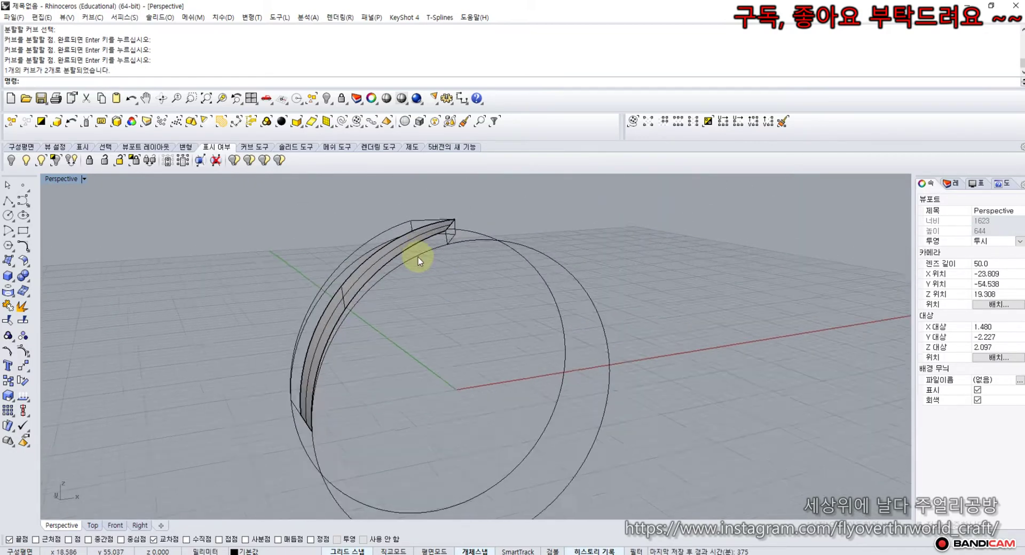
click(13, 265)
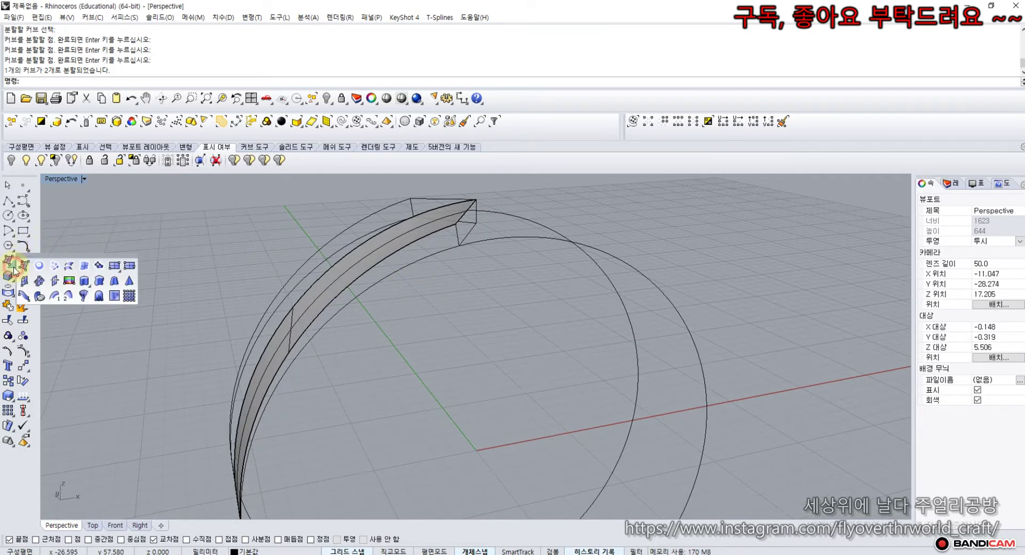
click(69, 267)
click(430, 239)
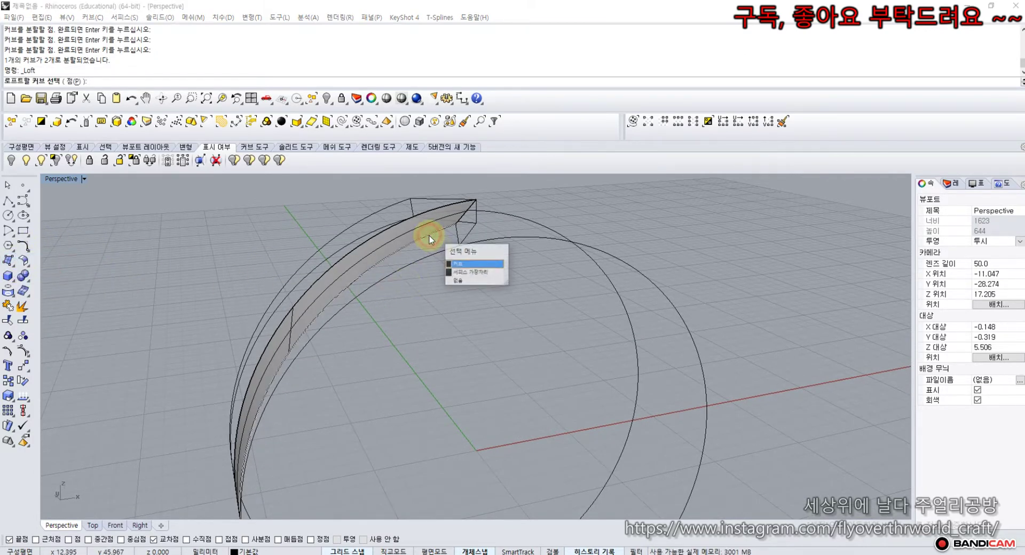
click(439, 255)
click(440, 255)
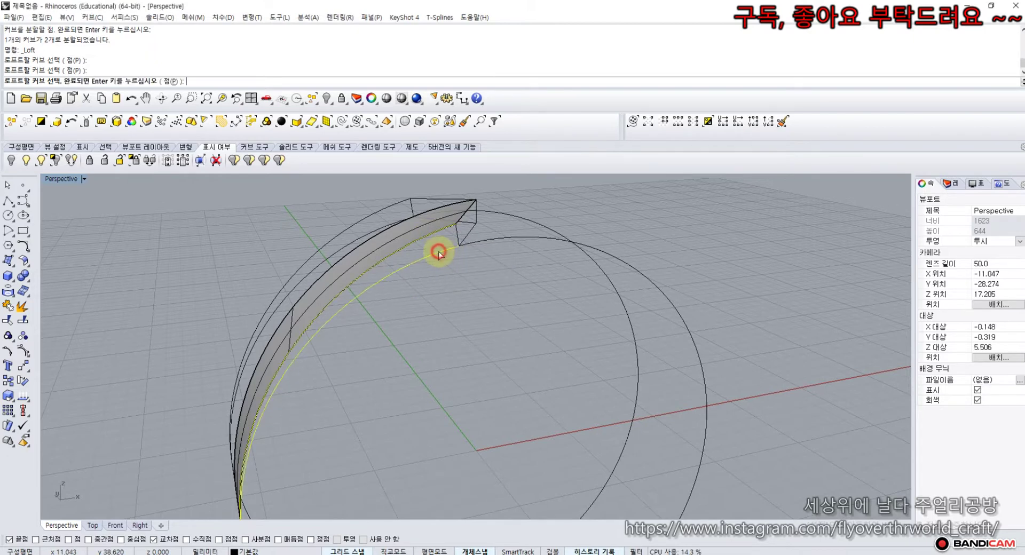
key(Return)
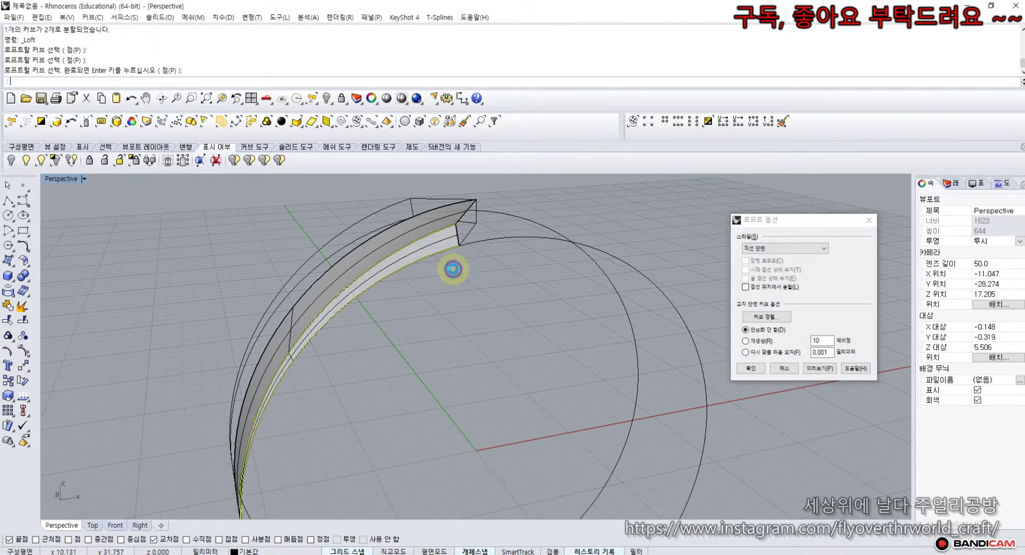
key(Return)
Loft the front half of the arc's end face between the slanted upper edge and the straight line below it.
right_drag(506, 271, 478, 276)
right_click(479, 276)
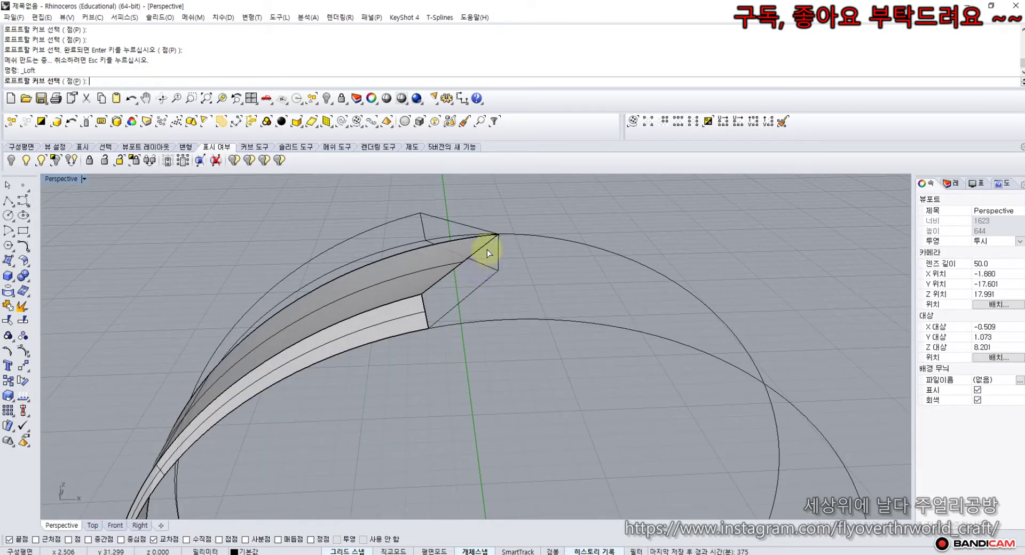
click(488, 250)
click(521, 274)
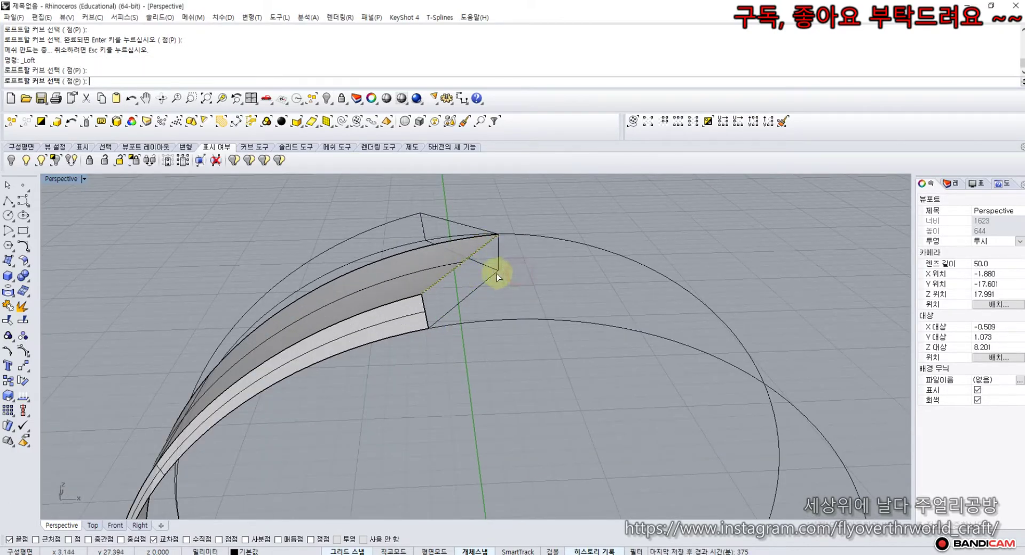
click(488, 278)
key(Return)
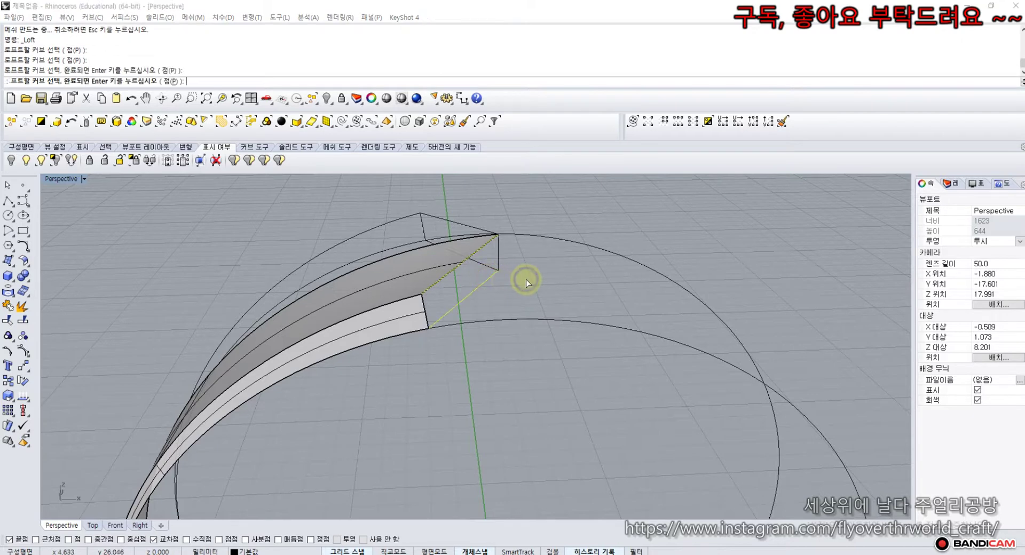
key(Return)
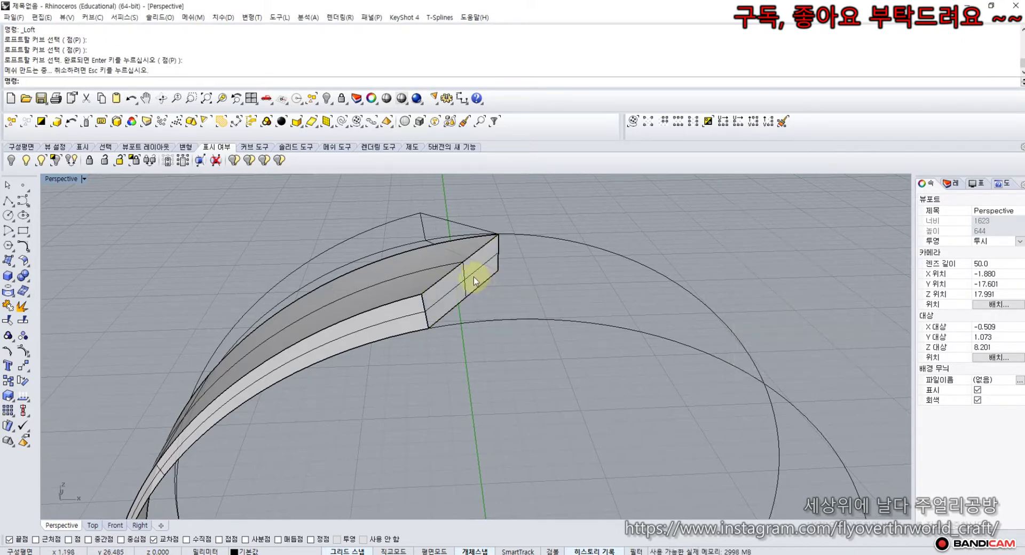
Mirror the three lofted surfaces across the X axis in the Top view, keeping the originals.
click(473, 276)
click(441, 270)
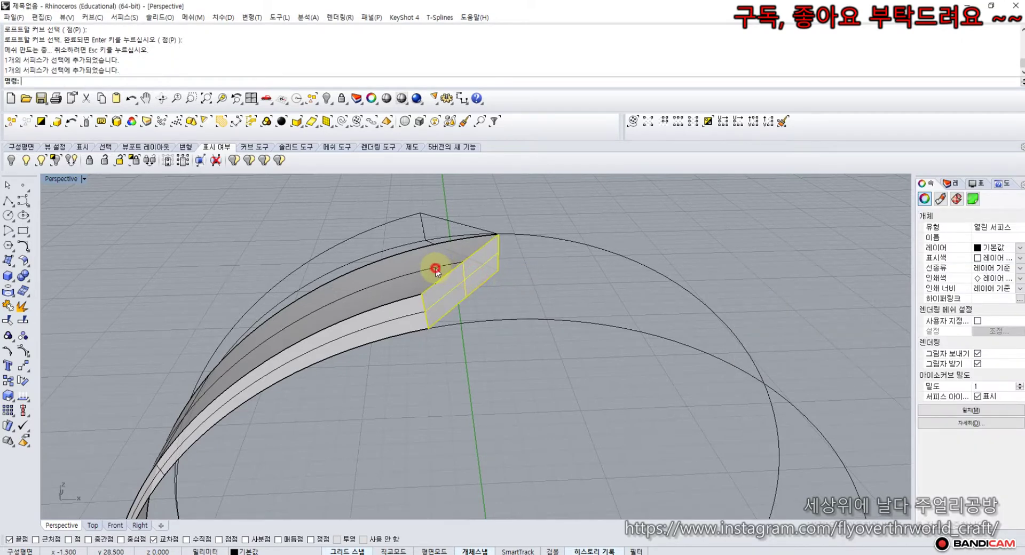
click(411, 320)
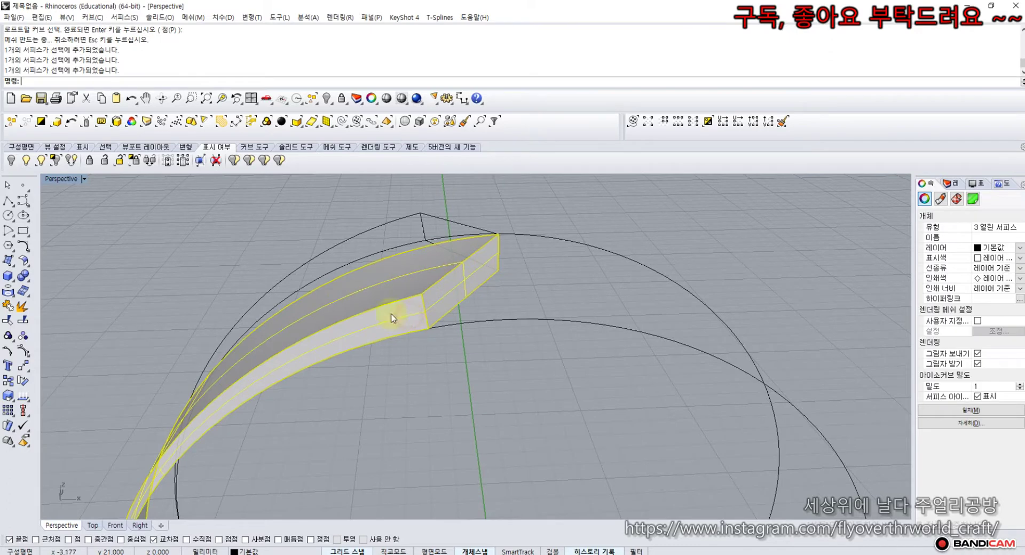
double_click(72, 178)
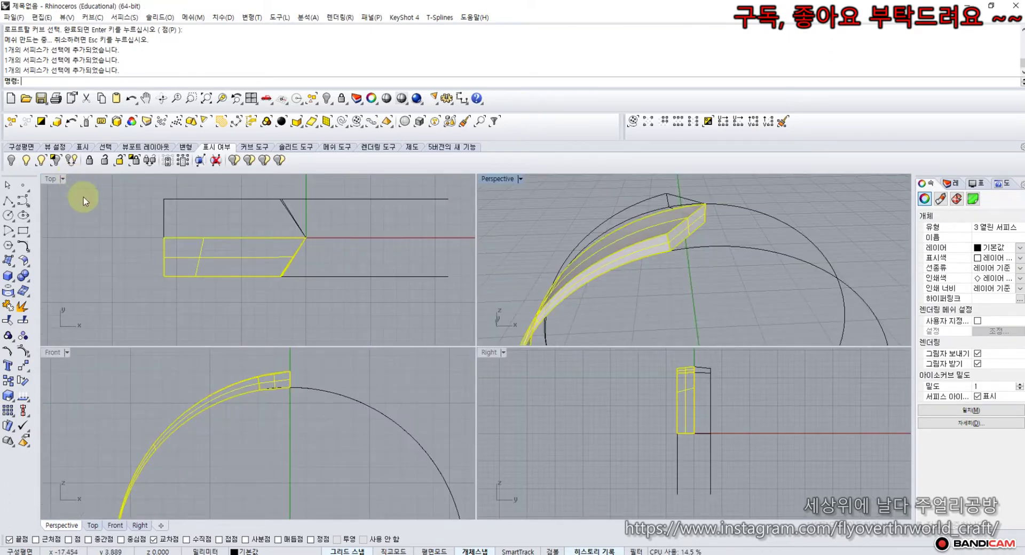
click(28, 373)
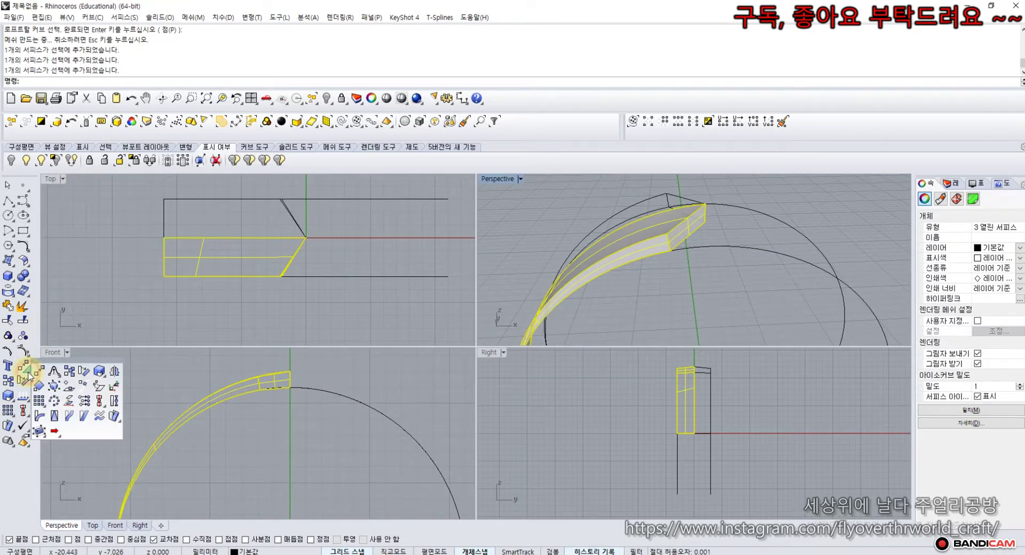
click(112, 372)
click(160, 237)
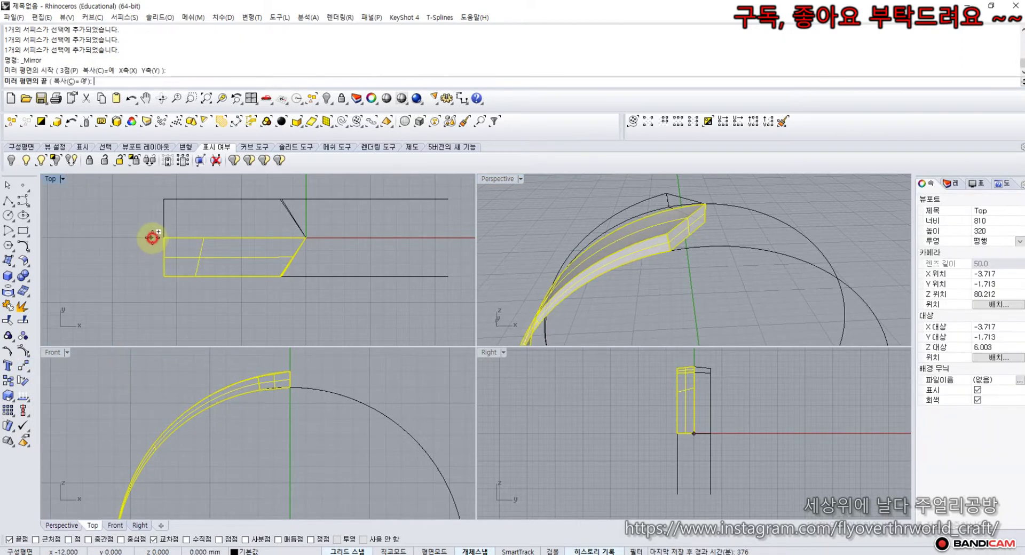
click(160, 237)
mouse_move(635, 289)
right_down()
mouse_move(647, 297)
mouse_move(665, 267)
mouse_move(677, 283)
mouse_move(766, 256)
mouse_move(681, 290)
mouse_move(715, 271)
mouse_move(629, 210)
mouse_move(719, 312)
right_up()
click(698, 267)
Join all the raised arc's surfaces and curves, and unhide the ring body.
drag(155, 190, 412, 304)
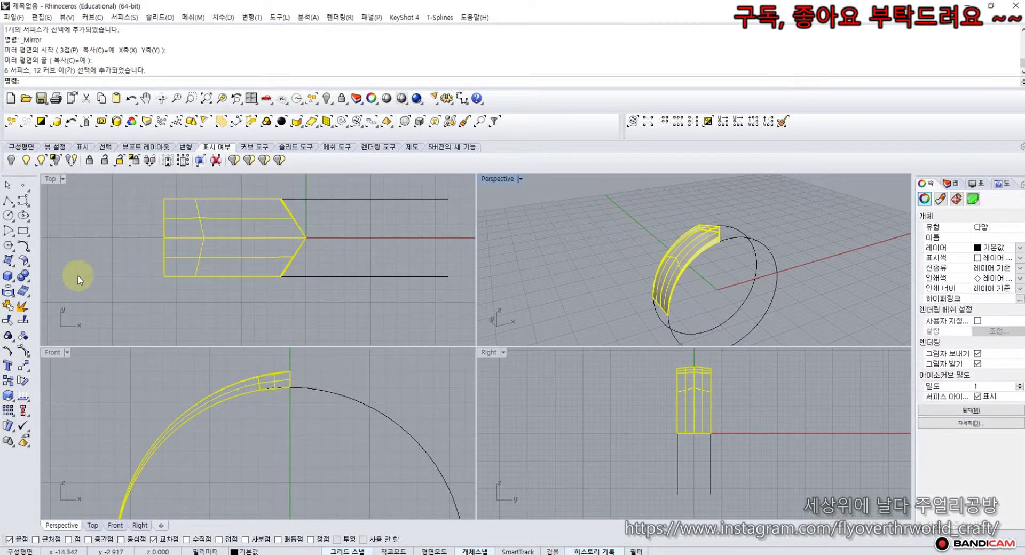
click(8, 306)
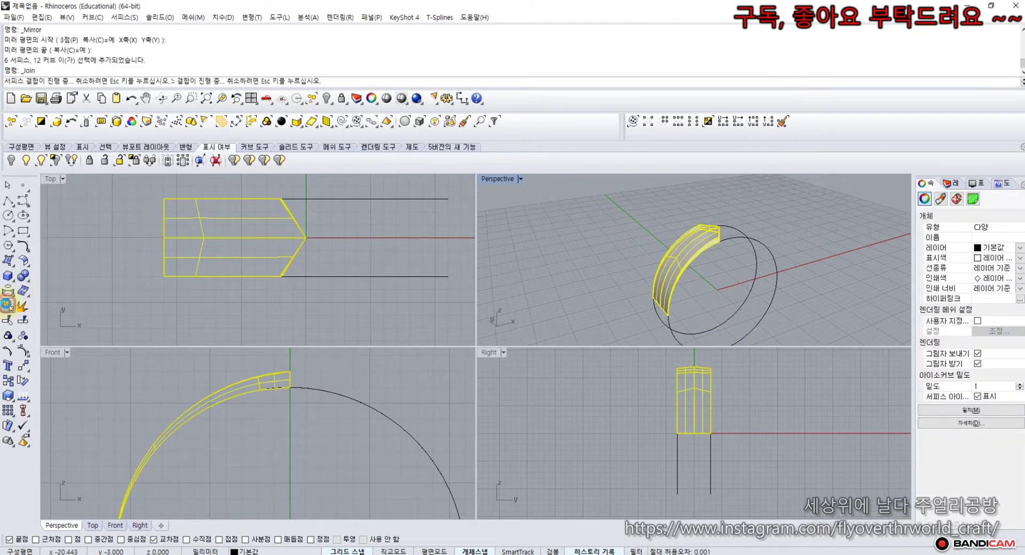
click(105, 230)
click(25, 161)
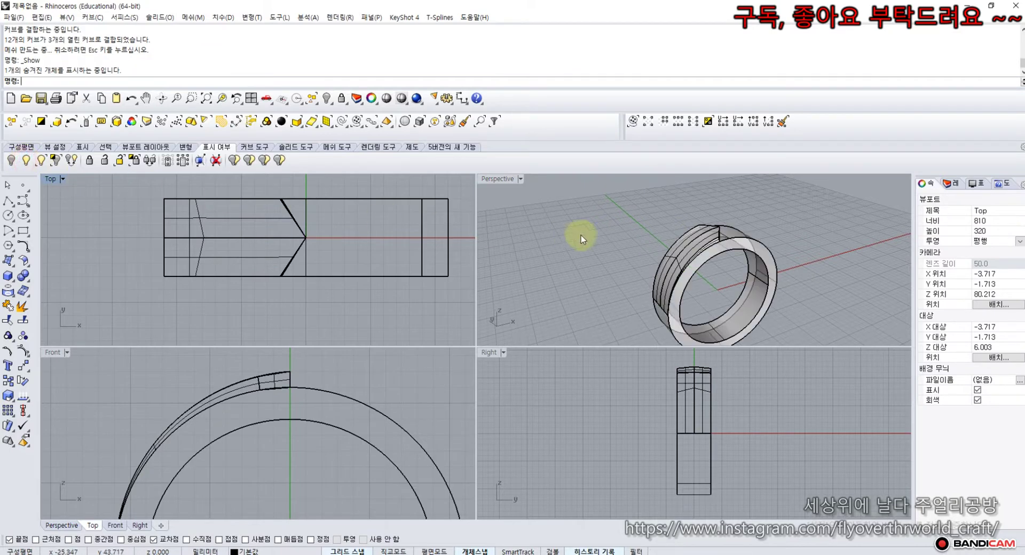
Examine how the raised arc sits on the ring body from several angles and in the Top and Front views.
mouse_move(593, 235)
right_down()
mouse_move(558, 235)
mouse_move(539, 256)
mouse_move(560, 288)
mouse_move(608, 293)
mouse_move(842, 245)
mouse_move(737, 247)
mouse_move(714, 268)
mouse_move(602, 258)
mouse_move(583, 218)
mouse_move(630, 203)
mouse_move(743, 213)
mouse_move(644, 236)
mouse_move(583, 225)
right_up()
scroll(690, 216, up, 4)
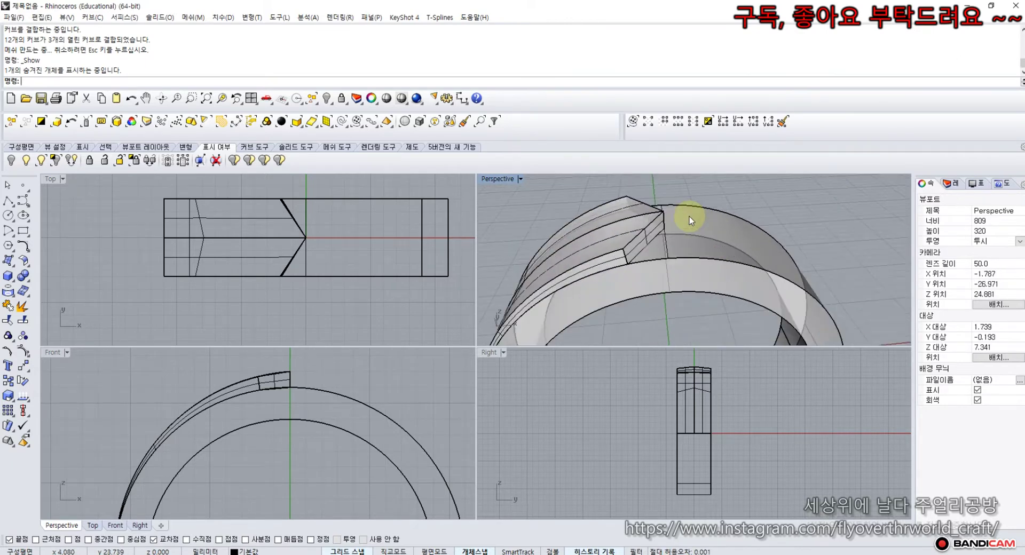
right_drag(777, 258, 657, 229)
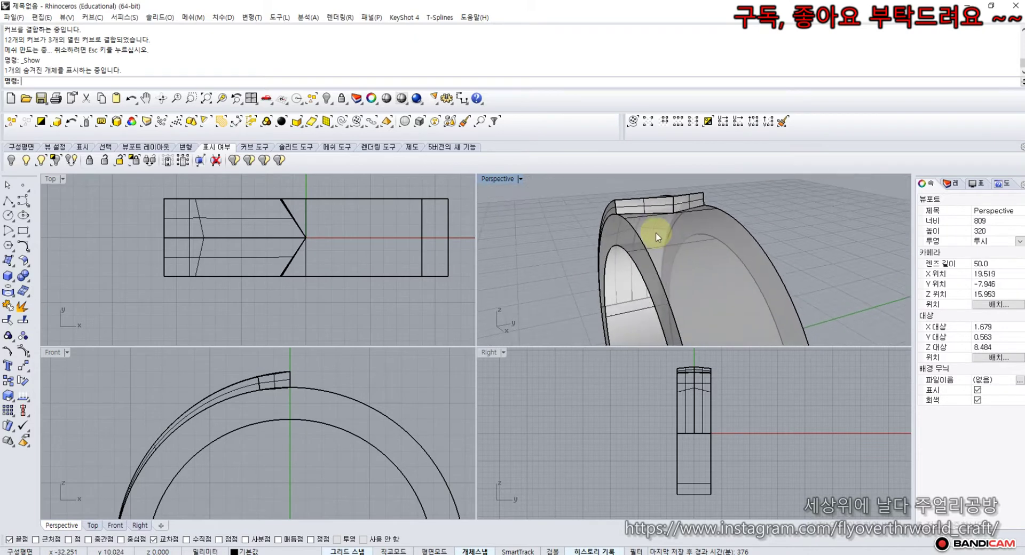
scroll(662, 225, down, 3)
scroll(687, 262, down, 1)
mouse_move(688, 261)
right_down()
mouse_move(716, 258)
mouse_move(686, 258)
mouse_move(705, 266)
right_up()
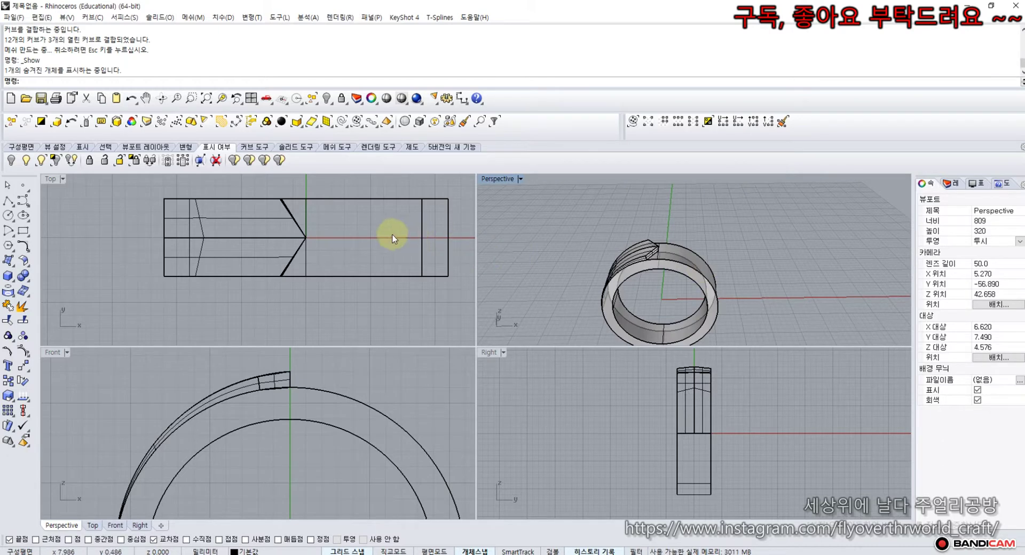
right_drag(338, 251, 286, 242)
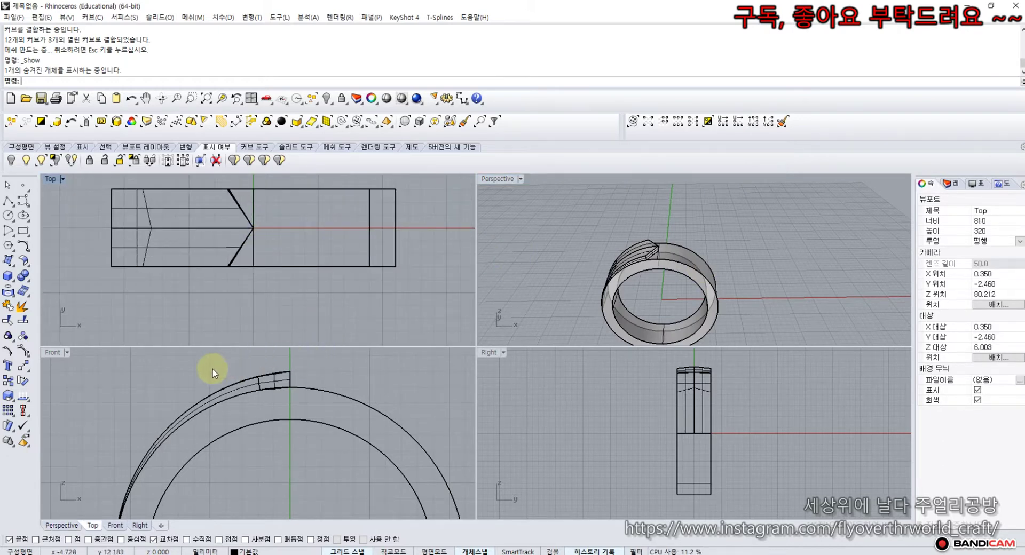
scroll(211, 366, down, 3)
right_drag(267, 423, 223, 415)
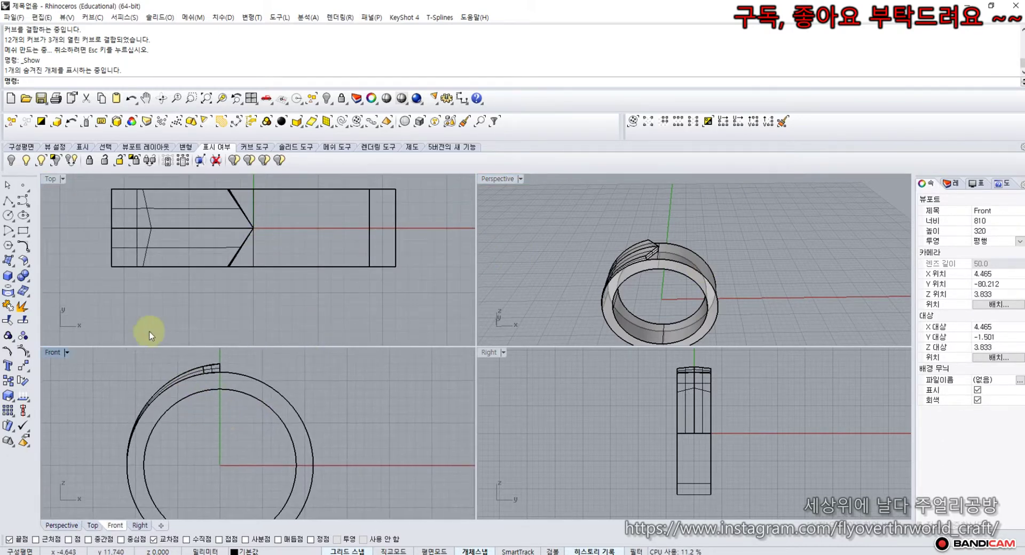
With End and grid snap off, draw a Front view arc from the ring's outer edge on the positive X axis to about x 3, z 11.5.
click(15, 235)
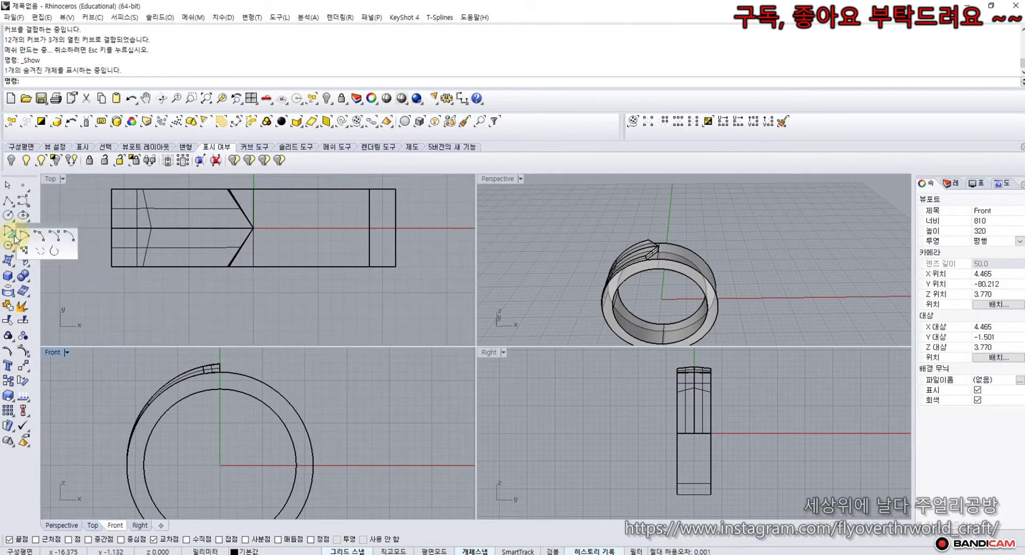
click(40, 235)
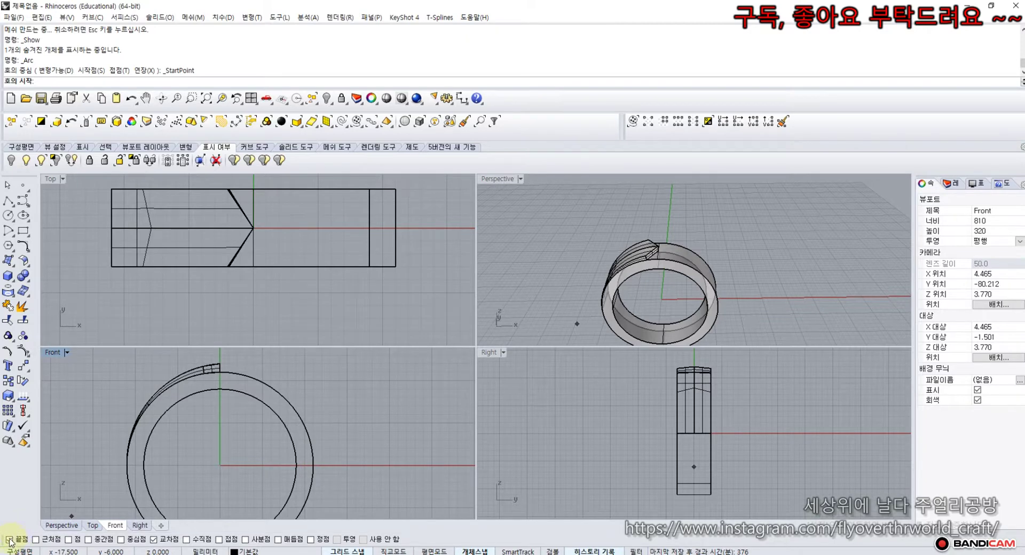
click(312, 465)
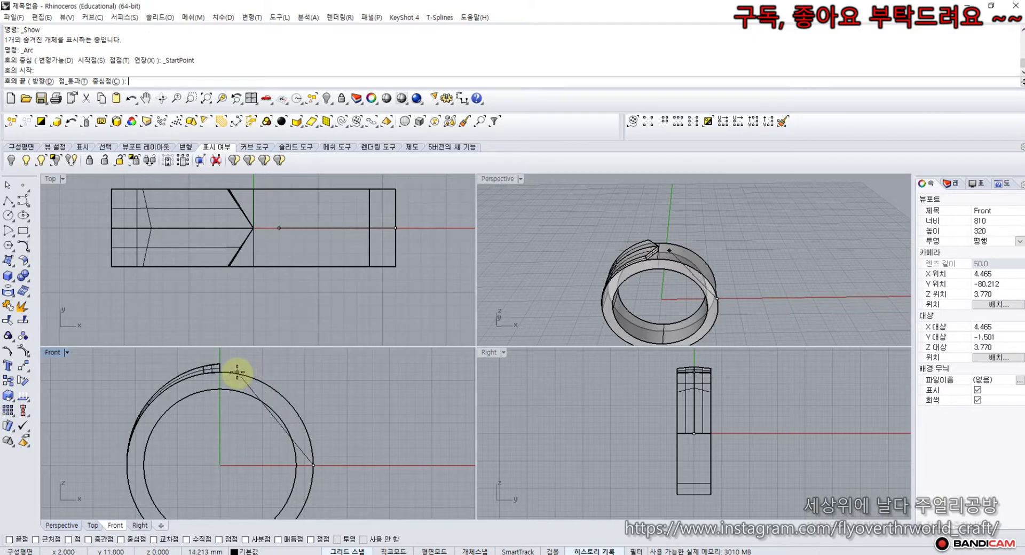
scroll(237, 372, up, 5)
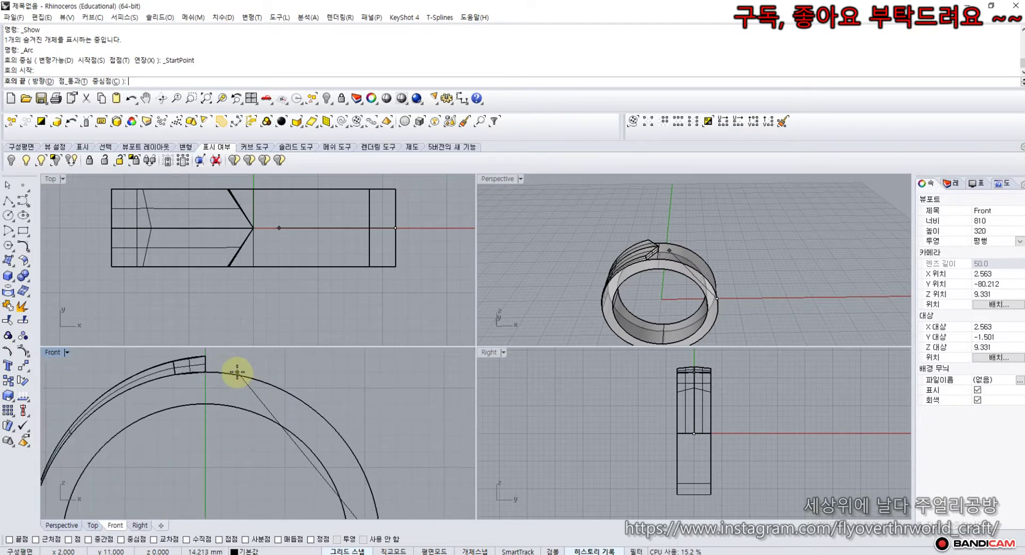
right_drag(237, 372, 242, 405)
scroll(243, 395, up, 3)
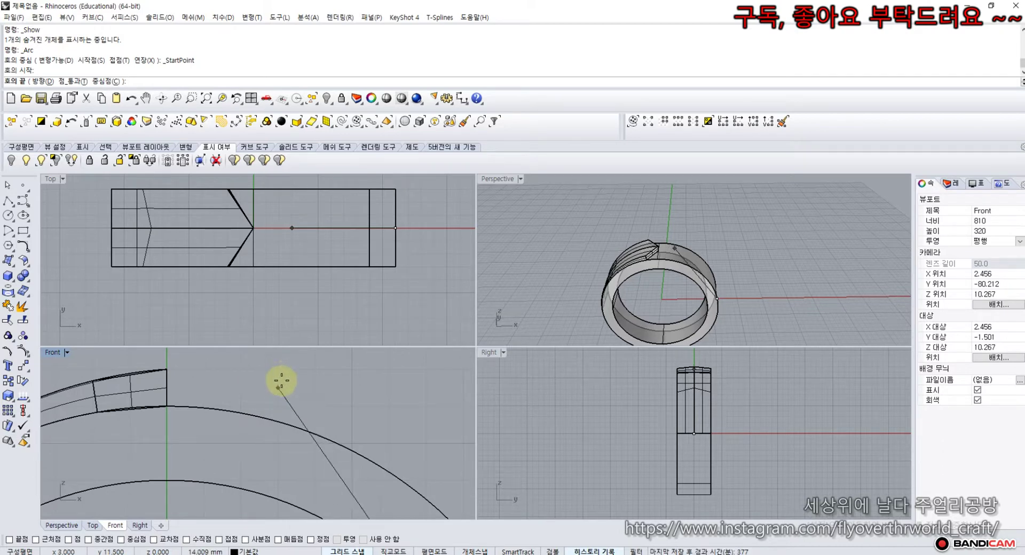
click(350, 550)
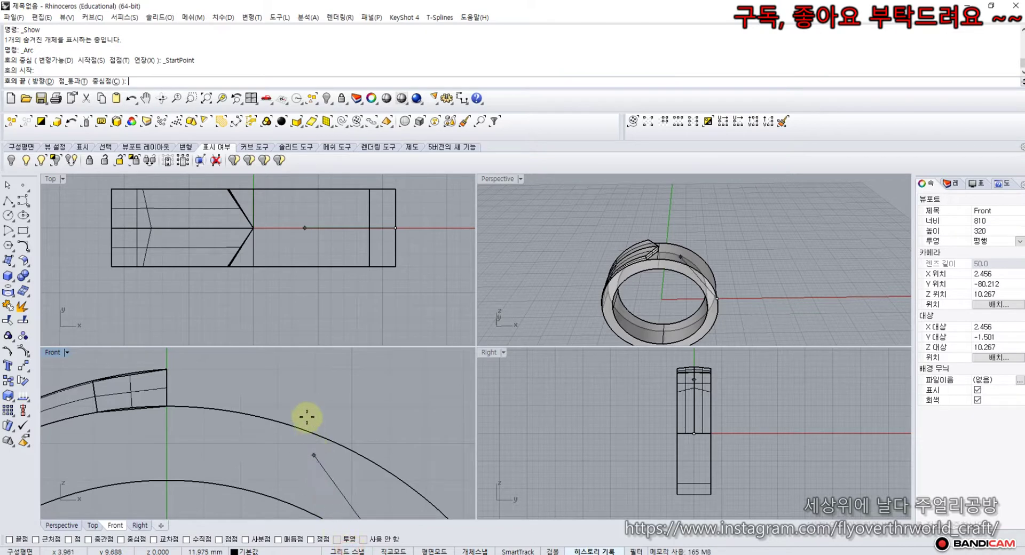
click(277, 383)
scroll(289, 389, down, 5)
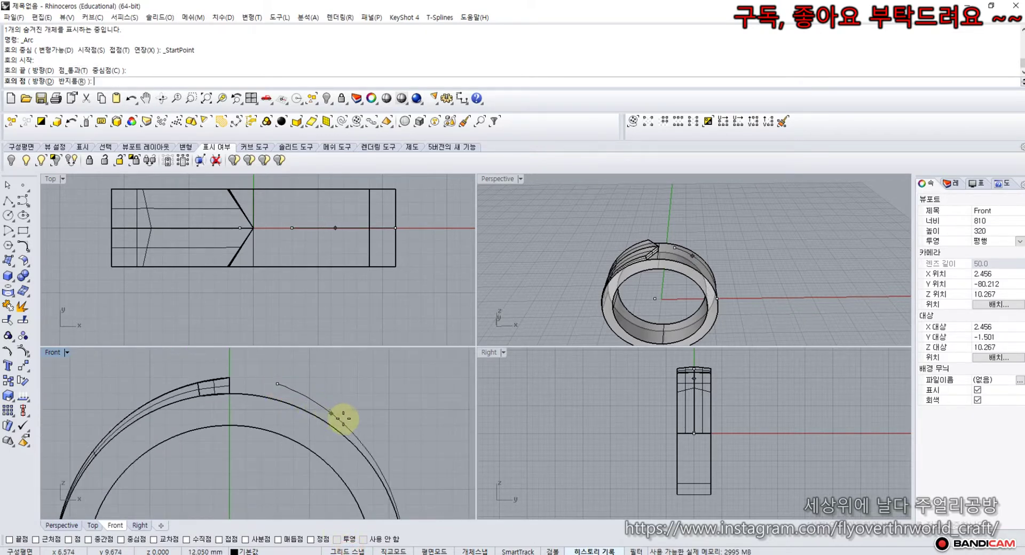
scroll(344, 419, up, 1)
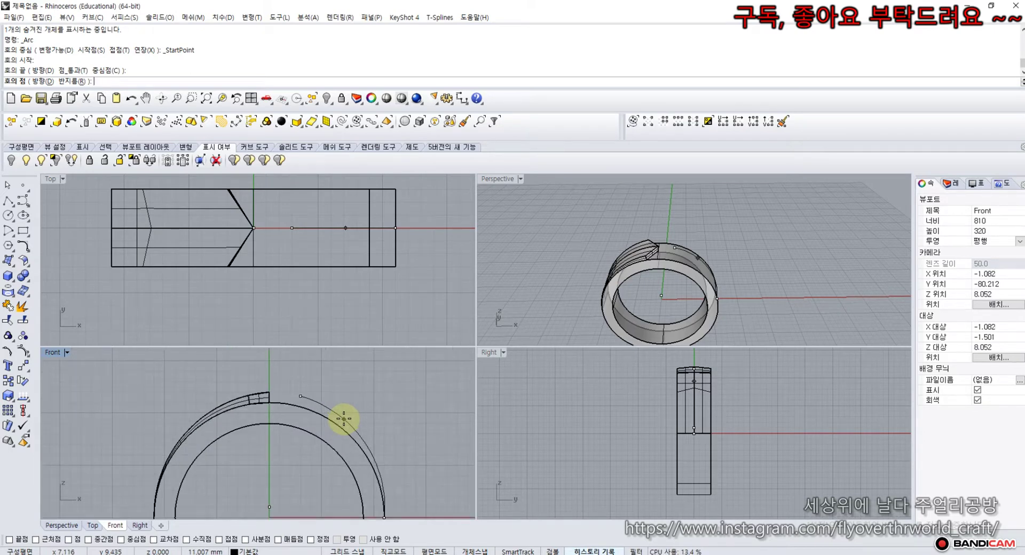
click(343, 418)
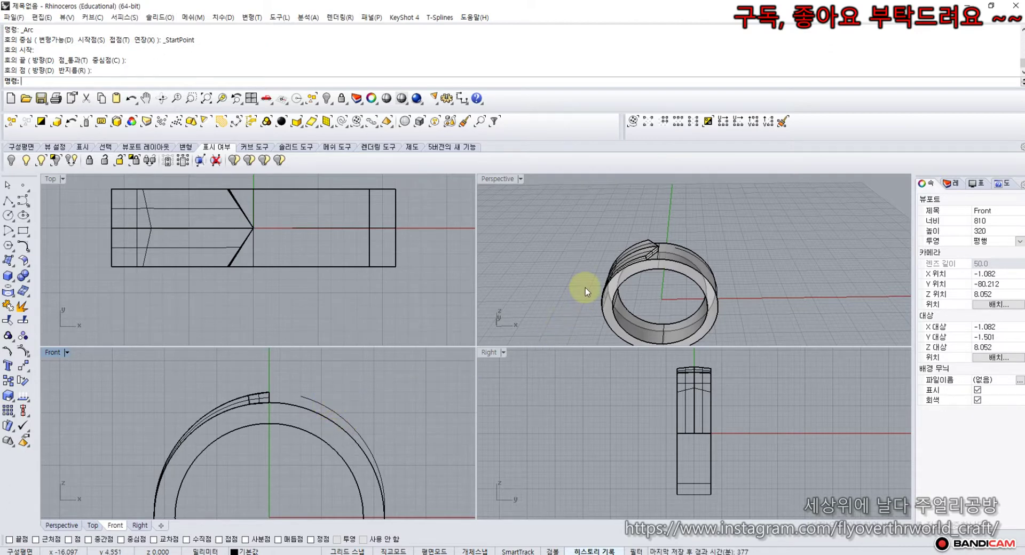
Hide the ring body and move the new arc about 1 mm in the positive Y direction in the Top view.
click(672, 268)
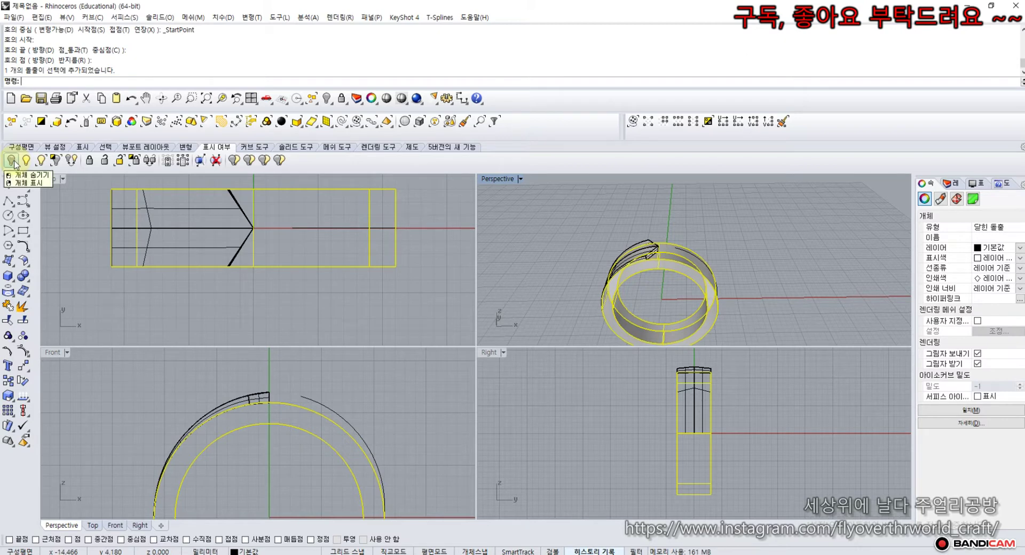
click(12, 161)
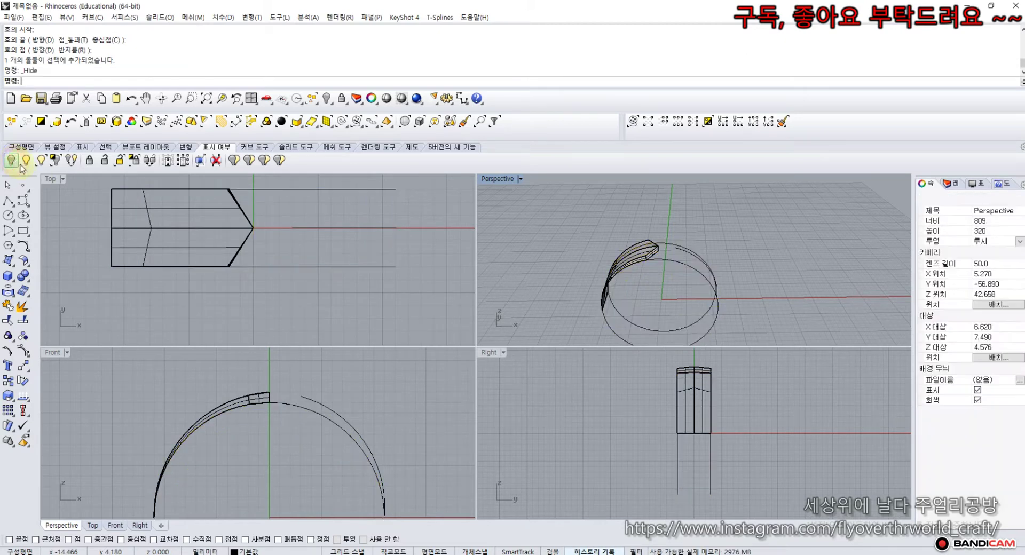
right_drag(649, 266, 678, 297)
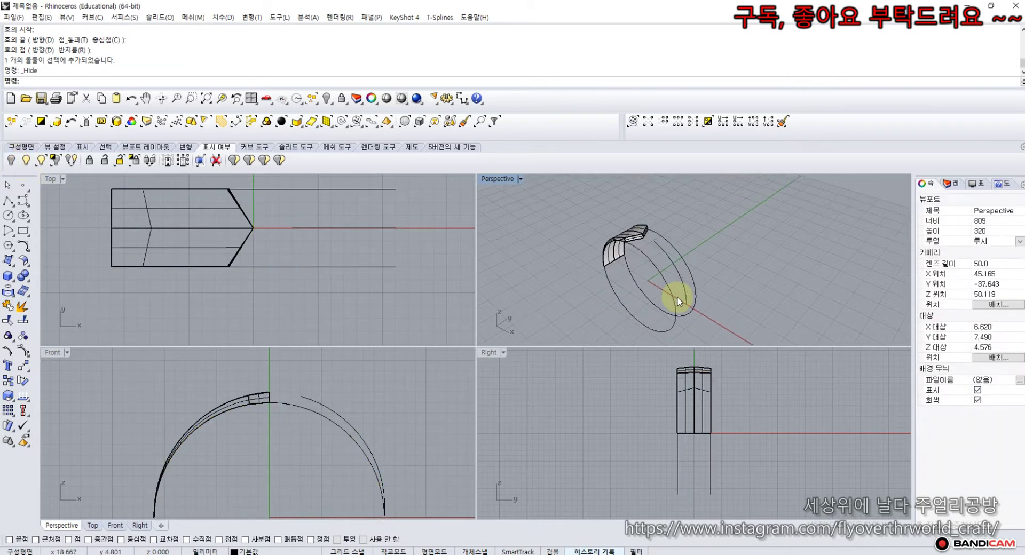
click(675, 268)
scroll(315, 227, up, 3)
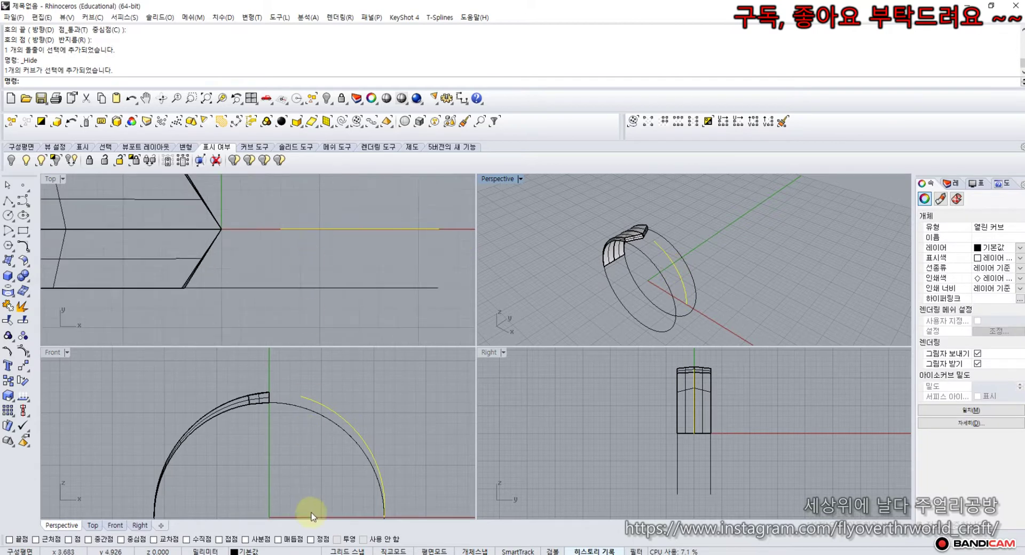
right_drag(334, 270, 297, 266)
drag(294, 260, 291, 243)
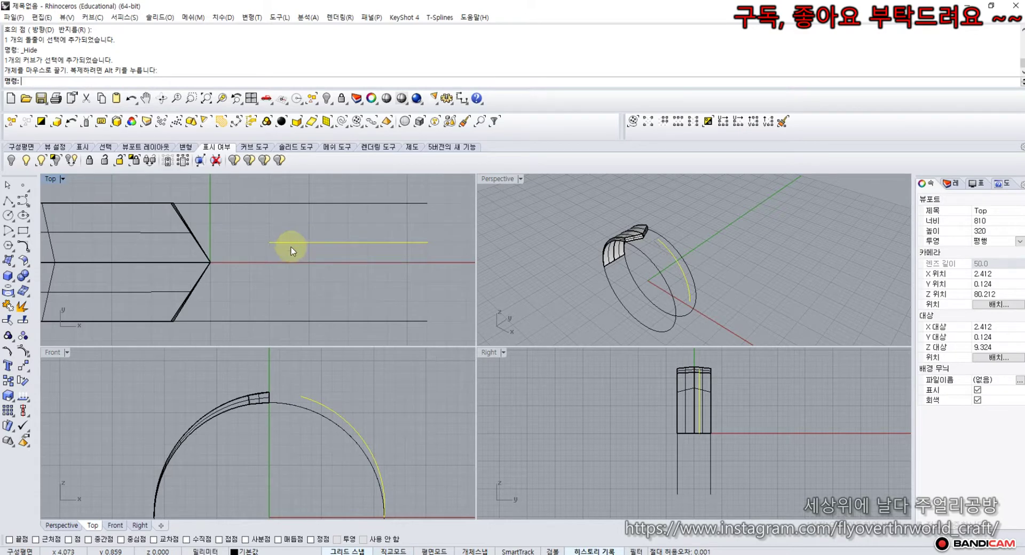
Mirror the moved arc across the X axis in the Top view, keeping the original.
click(28, 373)
click(112, 374)
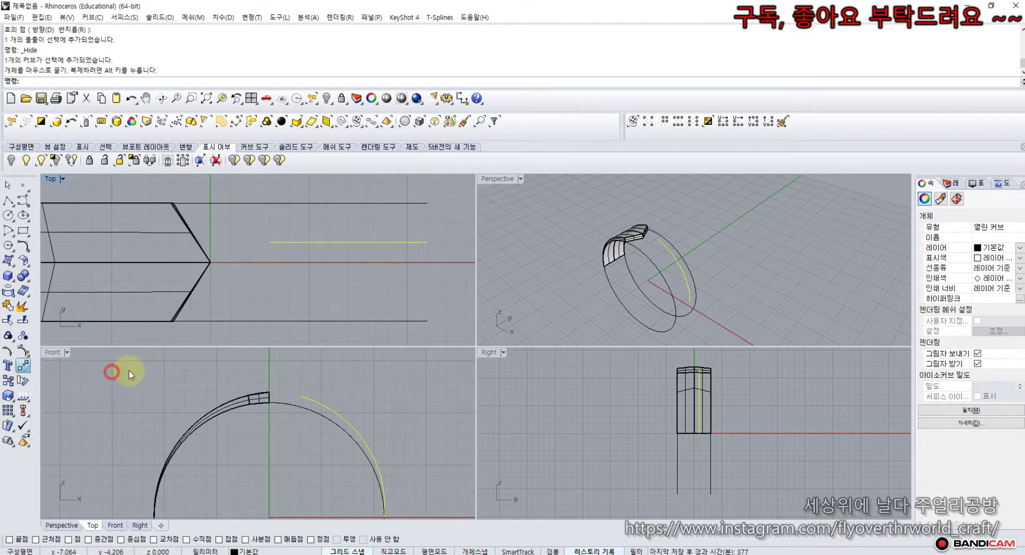
click(254, 264)
click(277, 267)
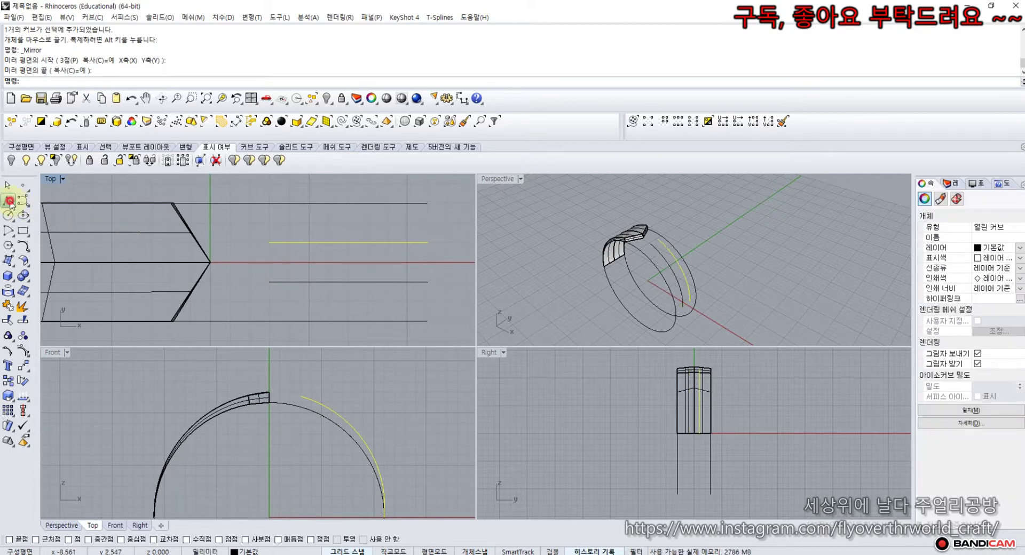
With End snap on, draw a straight polyline connecting the upper ends of the two mirrored arcs.
click(10, 202)
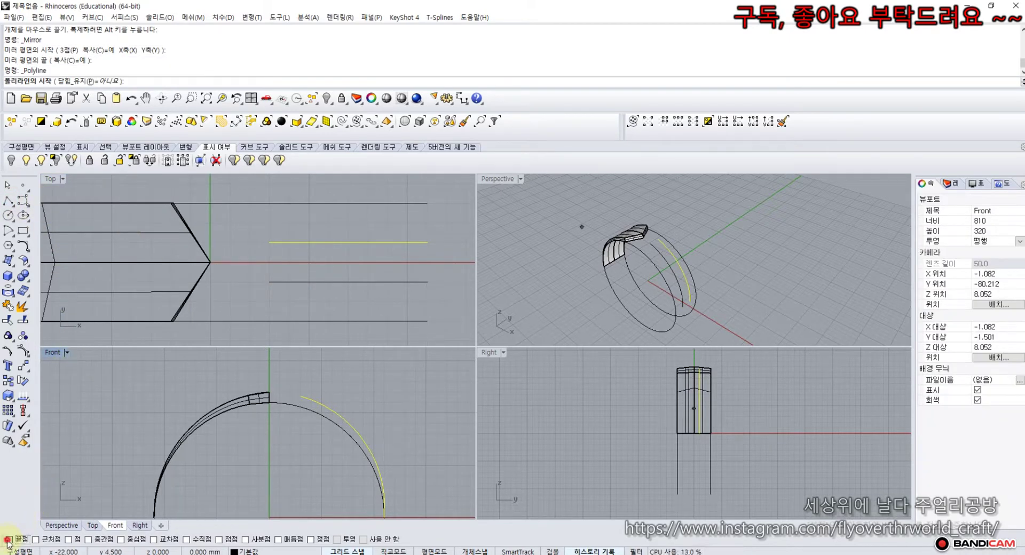
click(8, 539)
click(268, 242)
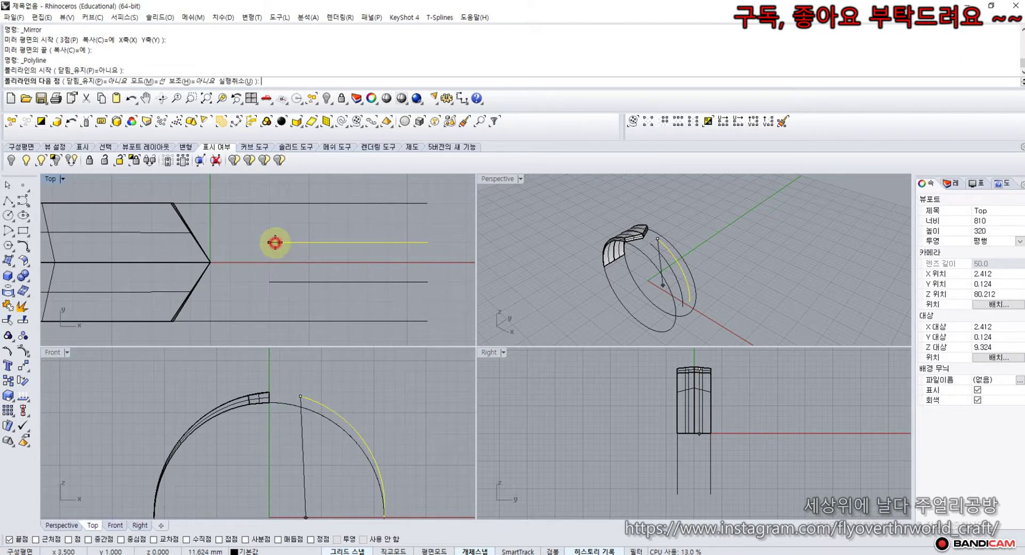
click(269, 282)
right_click(270, 282)
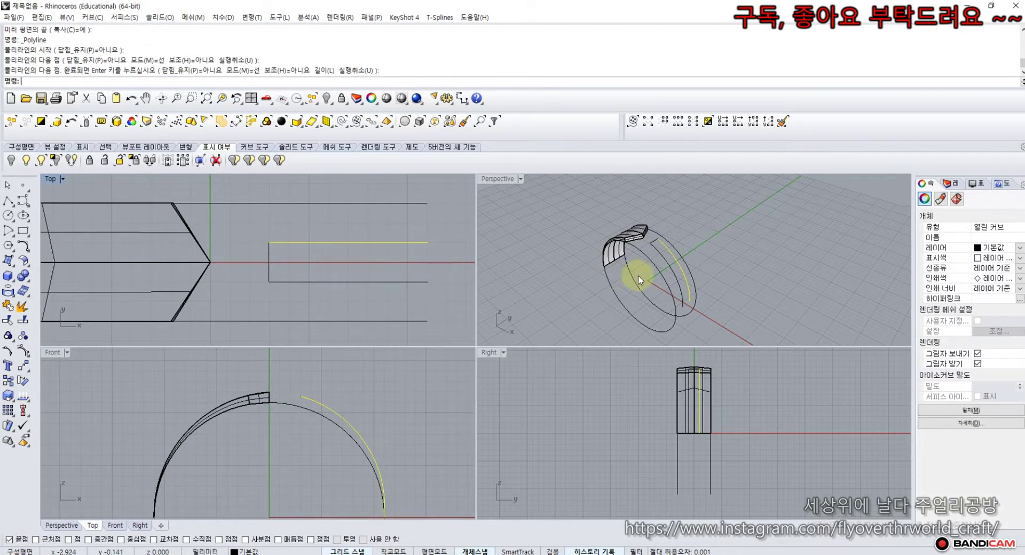
Loft a surface between the two mirrored arcs using straight sections and no simplification.
right_drag(639, 276, 719, 238)
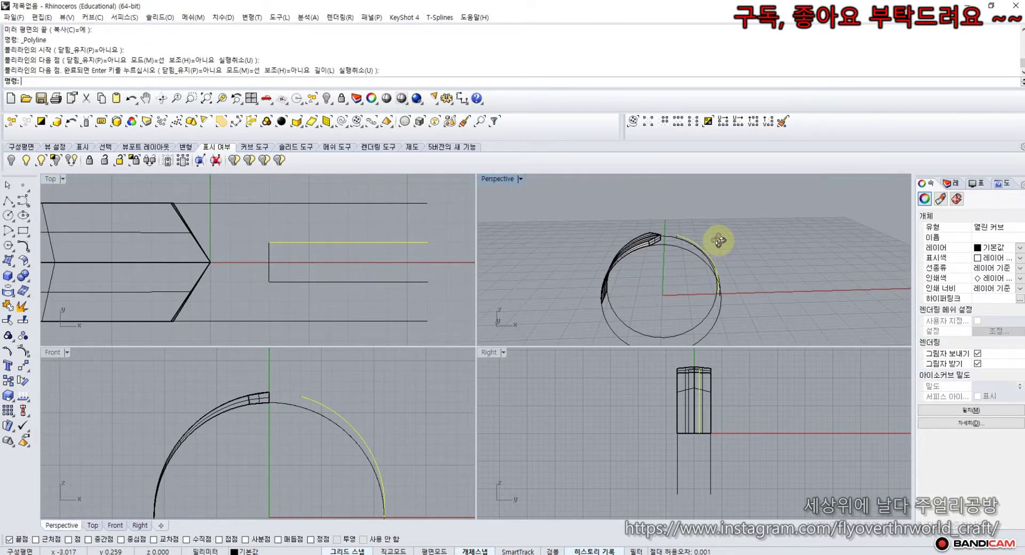
click(673, 270)
scroll(674, 256, up, 3)
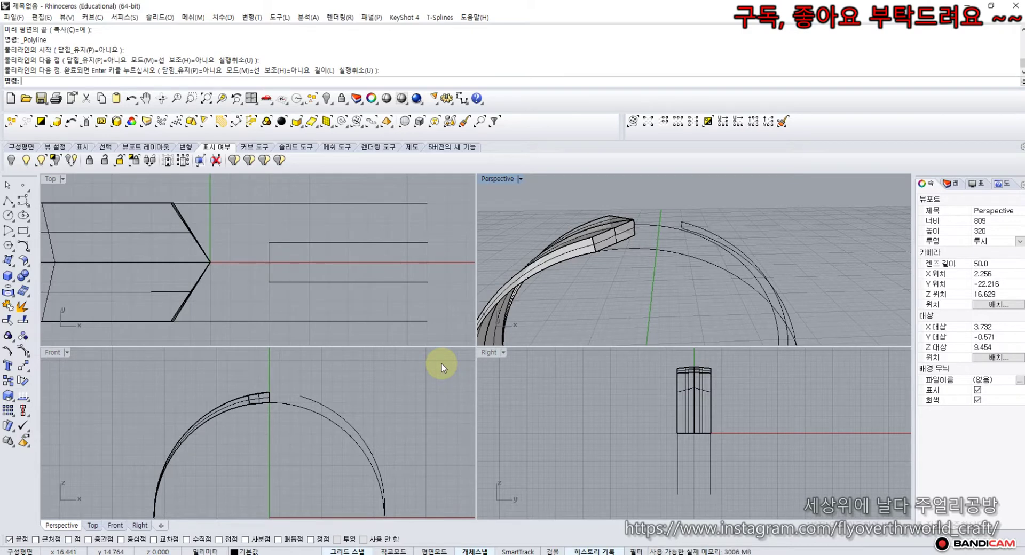
scroll(698, 286, down, 3)
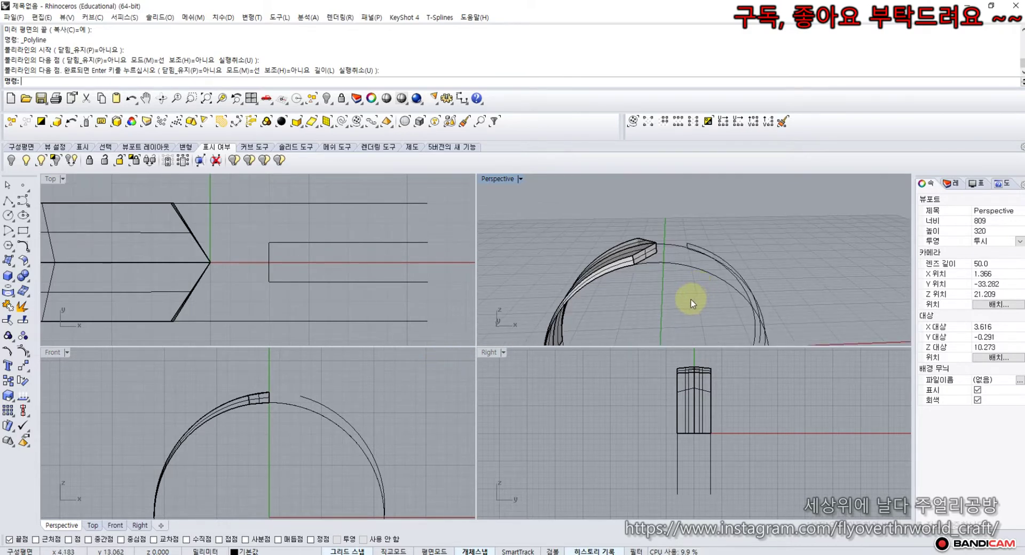
right_drag(686, 265, 587, 295)
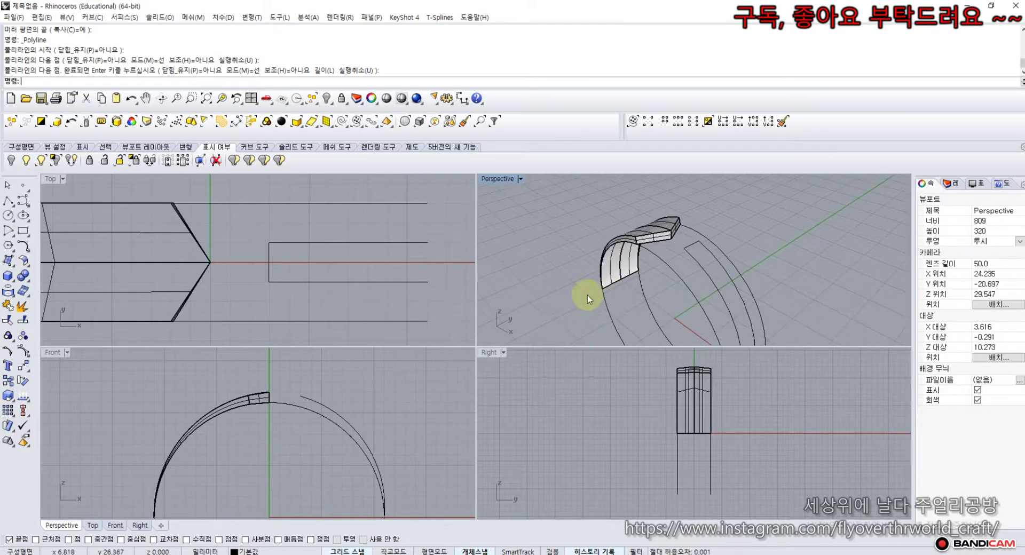
click(15, 267)
click(67, 267)
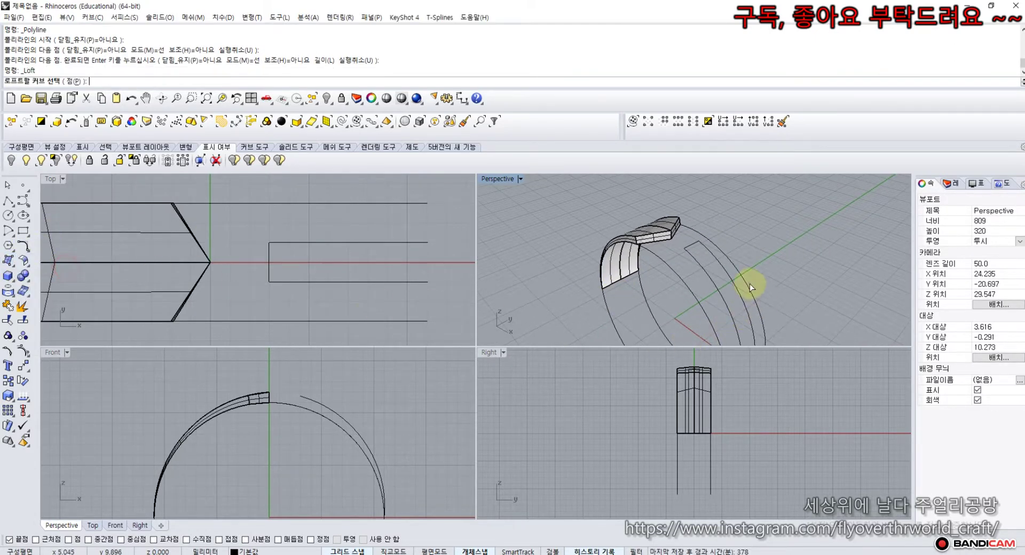
click(720, 270)
click(706, 277)
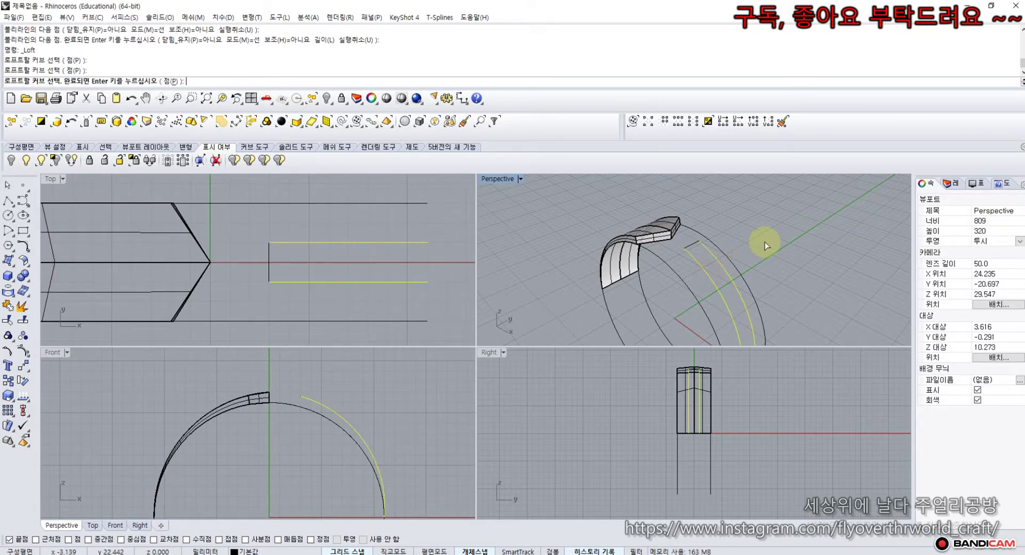
key(Return)
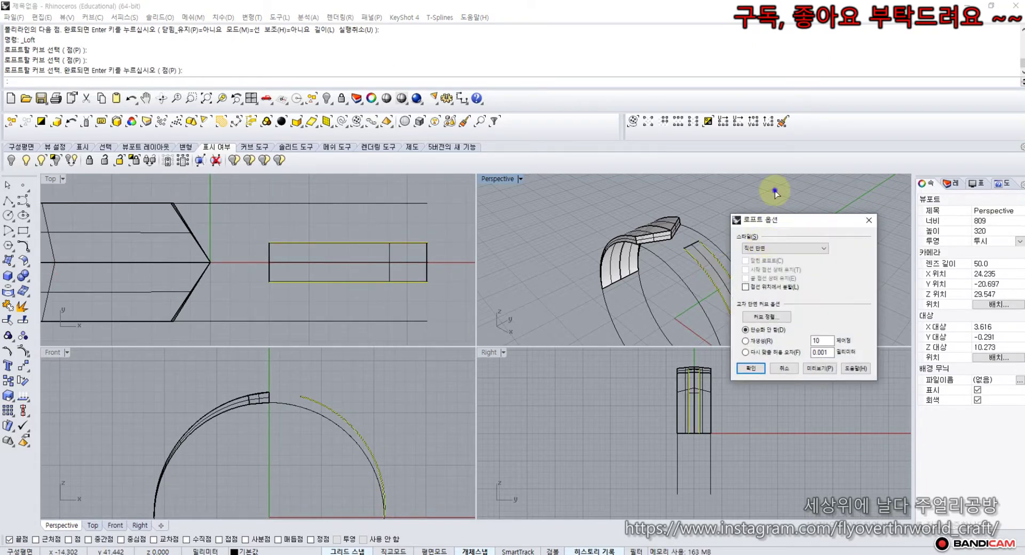
key(Return)
Offset the lofted surface as a solid with distance 1, flipping the direction toward the ring's center.
click(700, 254)
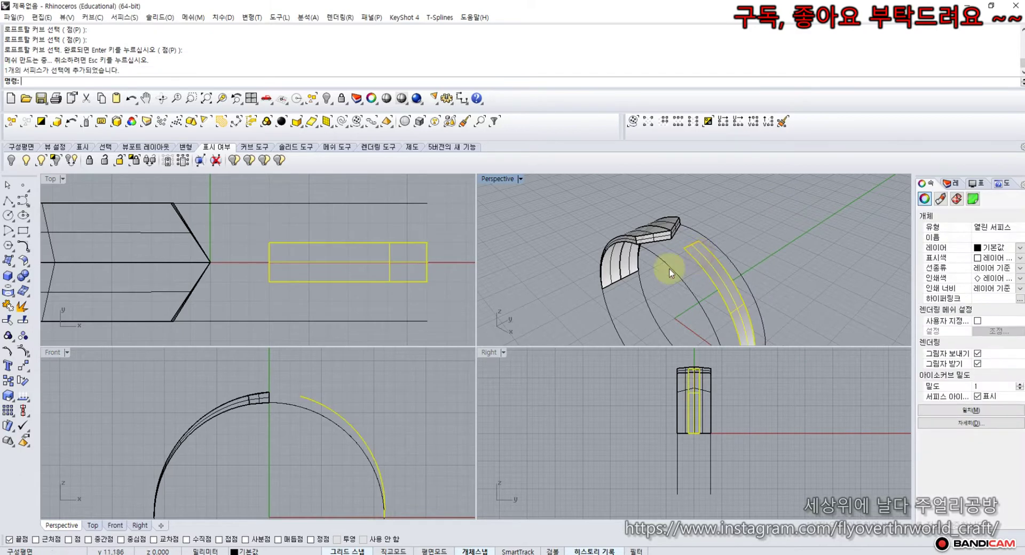
click(15, 266)
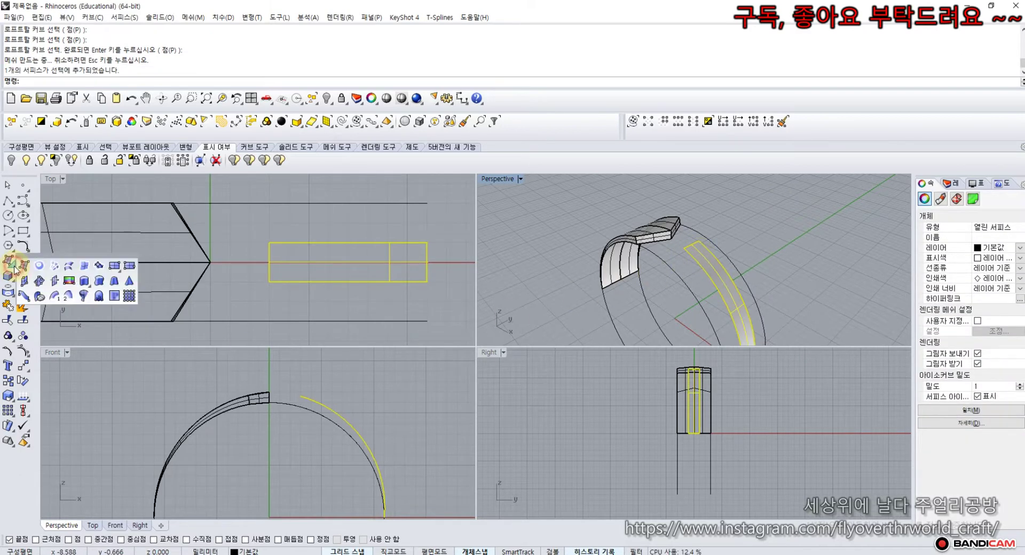
click(20, 482)
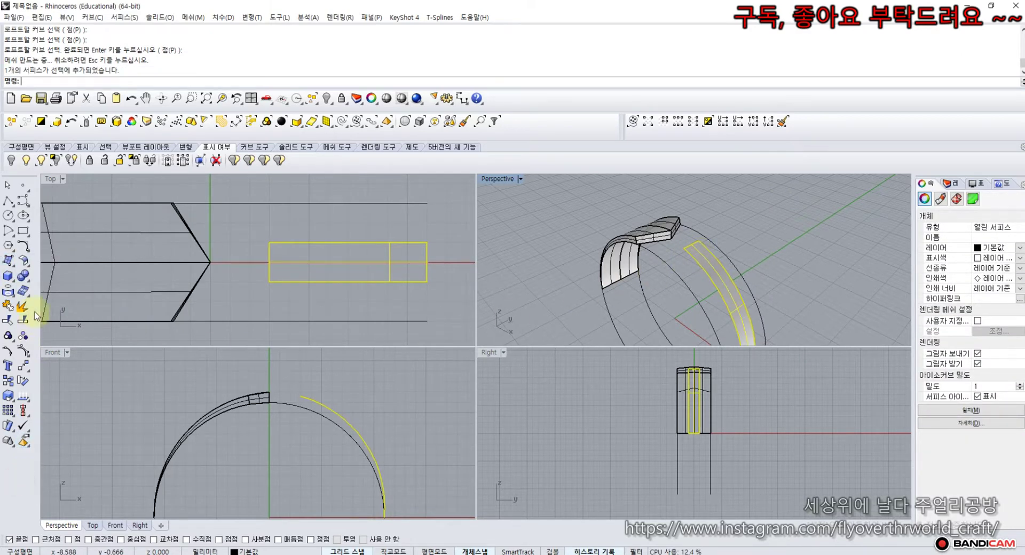
click(27, 265)
click(143, 266)
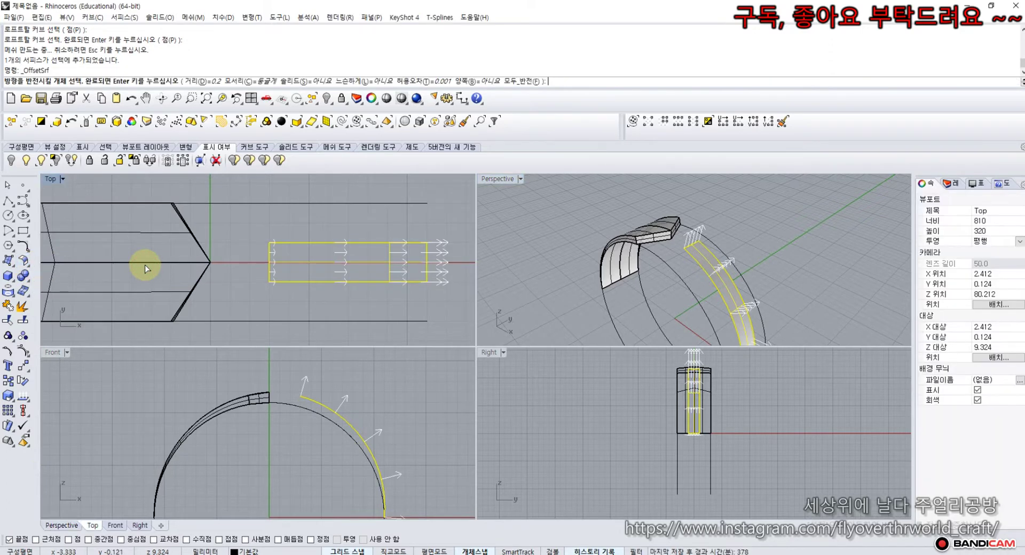
click(515, 82)
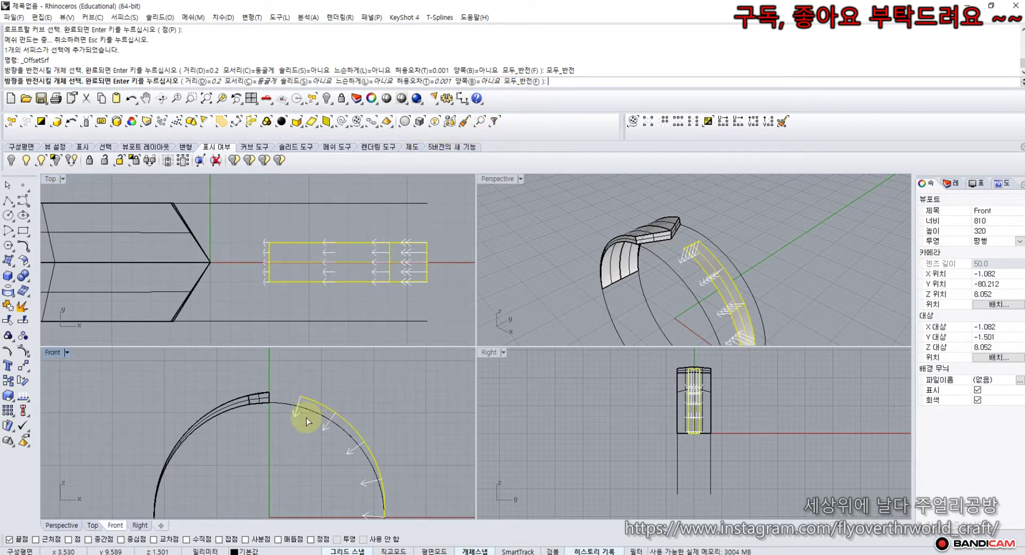
click(545, 370)
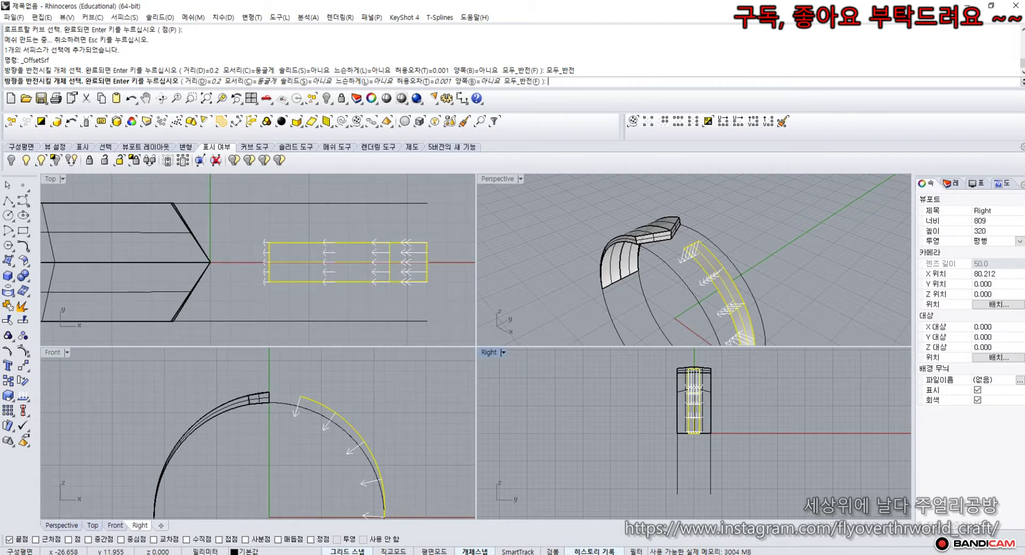
text(1)
key(Return)
click(547, 370)
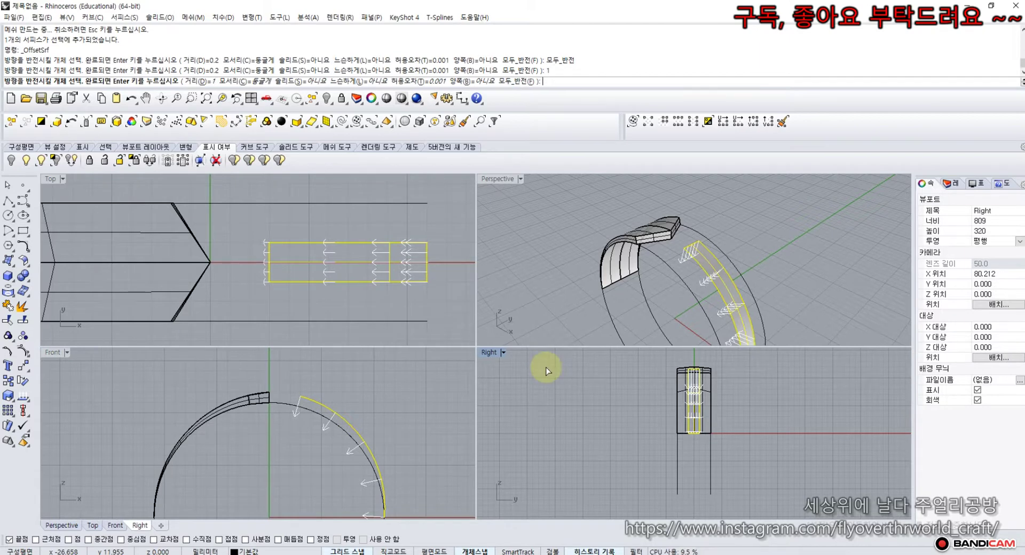
click(367, 188)
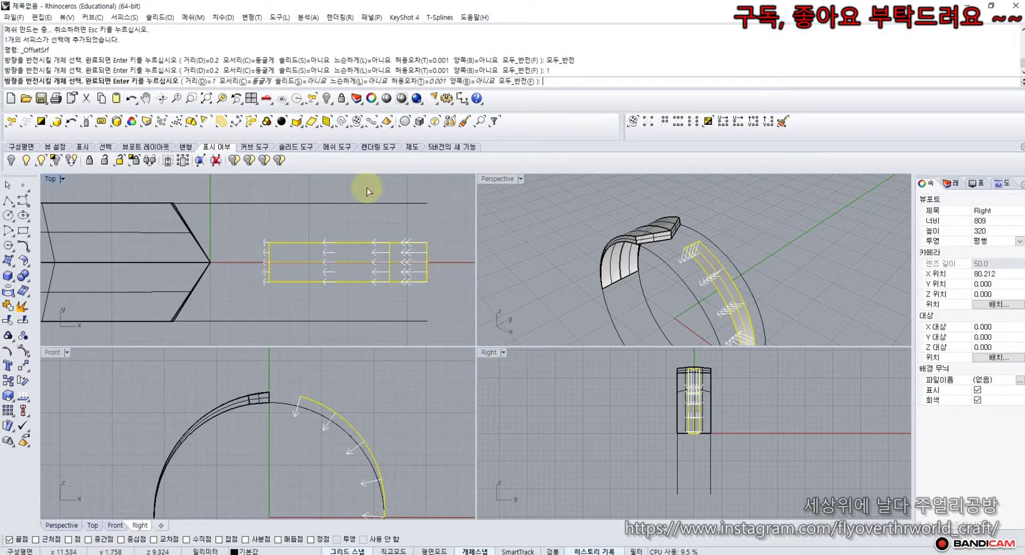
click(294, 89)
right_click(317, 411)
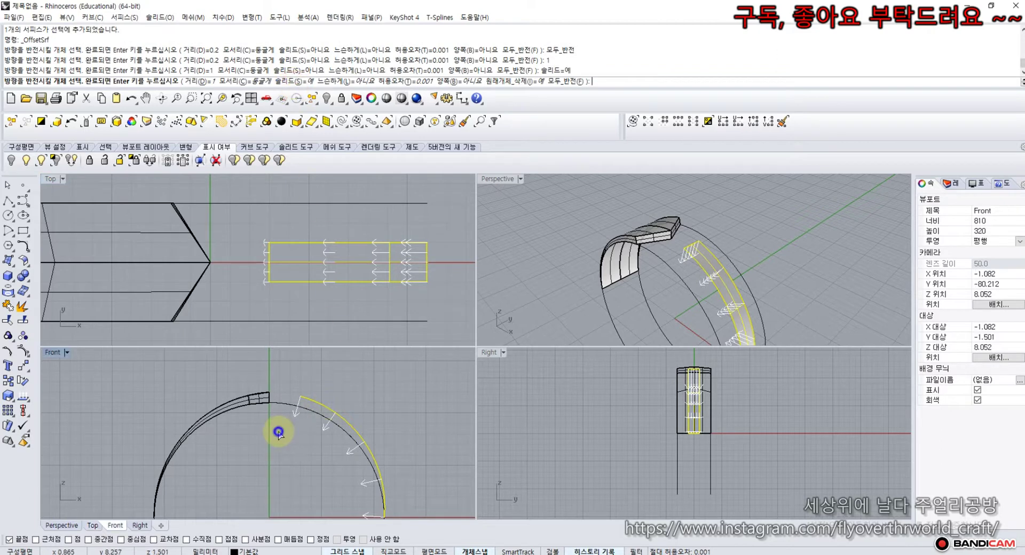
scroll(397, 422, down, 4)
click(398, 419)
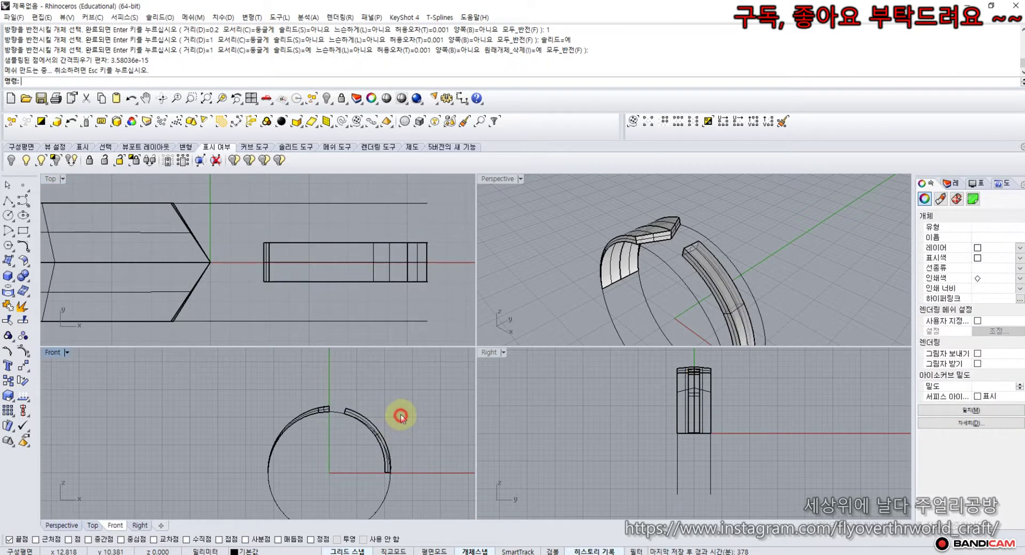
Unhide the ring body and examine how the solid strip sits on it from several angles in a maximized Perspective view.
right_drag(537, 272, 667, 243)
click(26, 161)
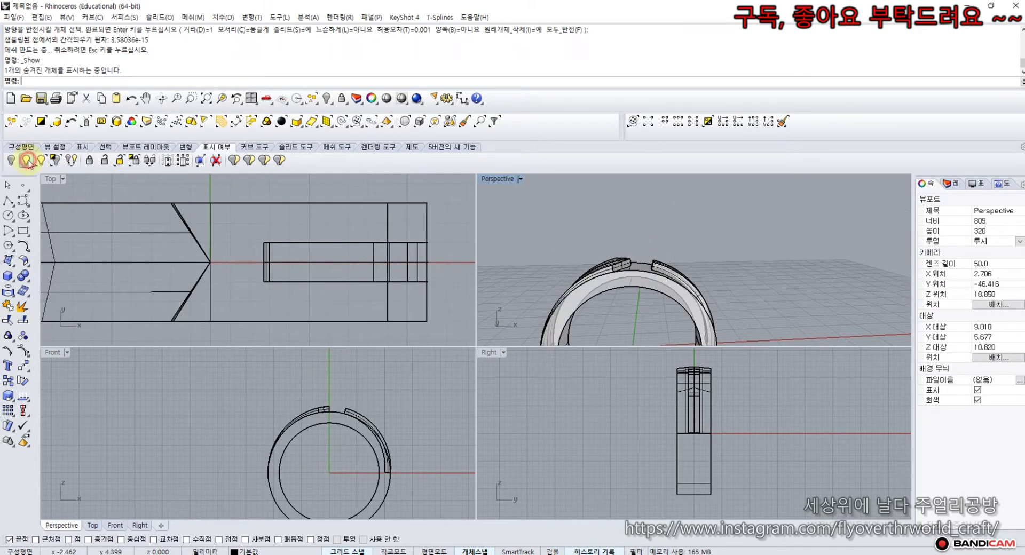
click(639, 249)
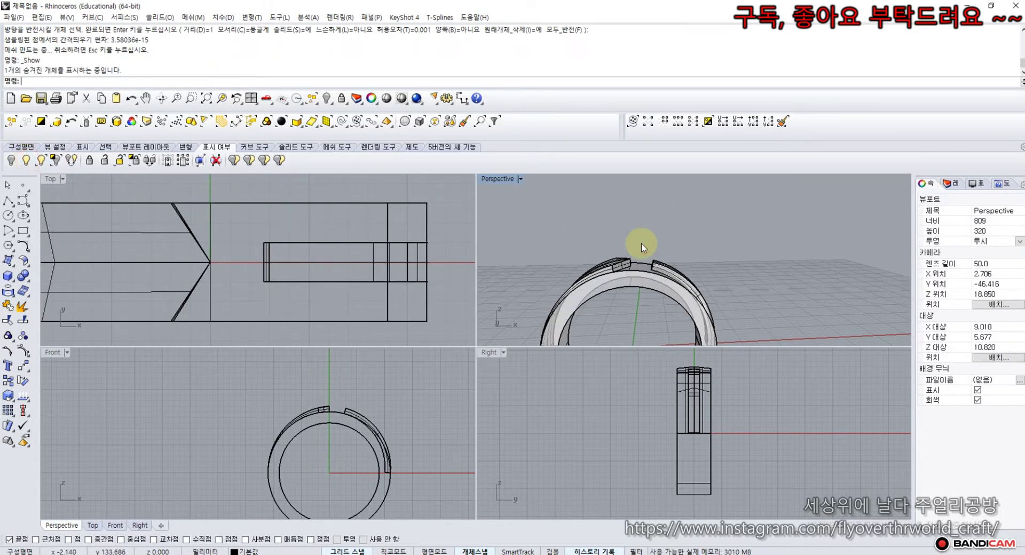
right_drag(671, 235, 564, 303)
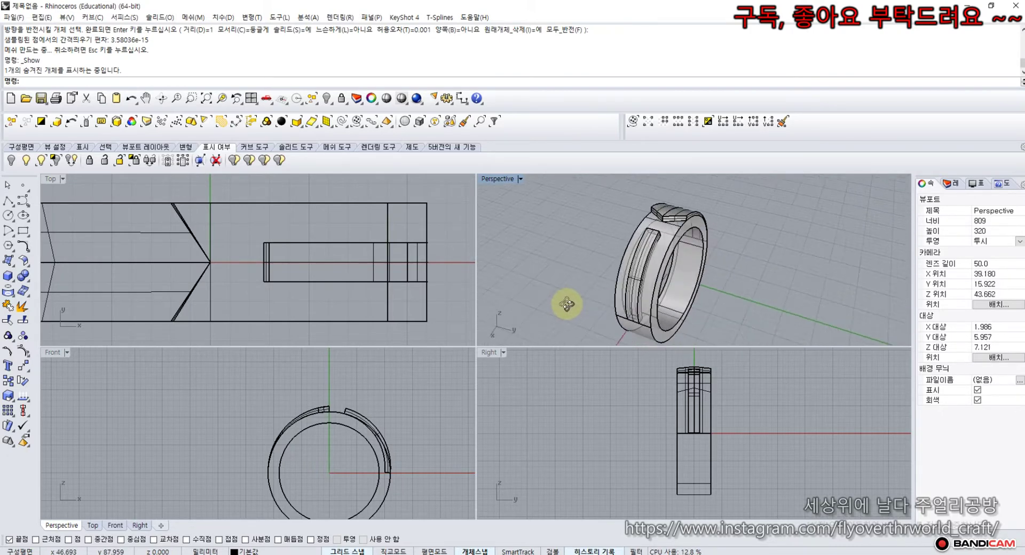
right_drag(729, 288, 690, 250)
right_drag(668, 252, 706, 281)
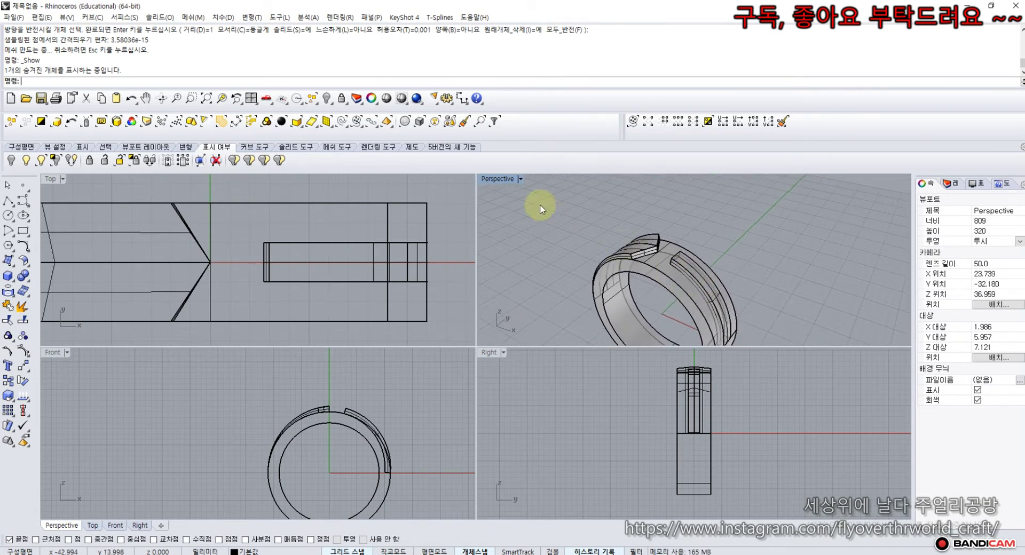
double_click(497, 178)
shift+right_drag(448, 219, 475, 265)
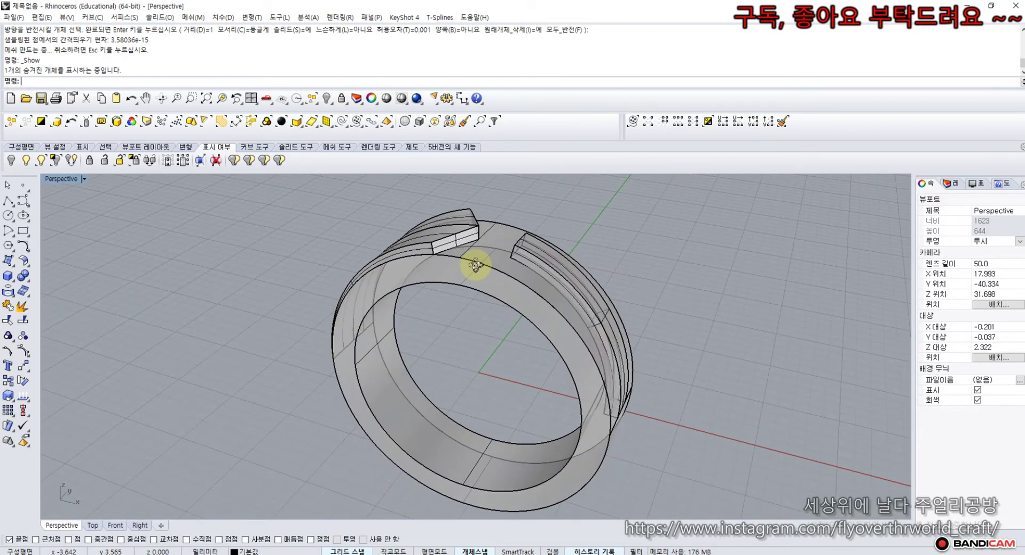
right_drag(475, 264, 552, 264)
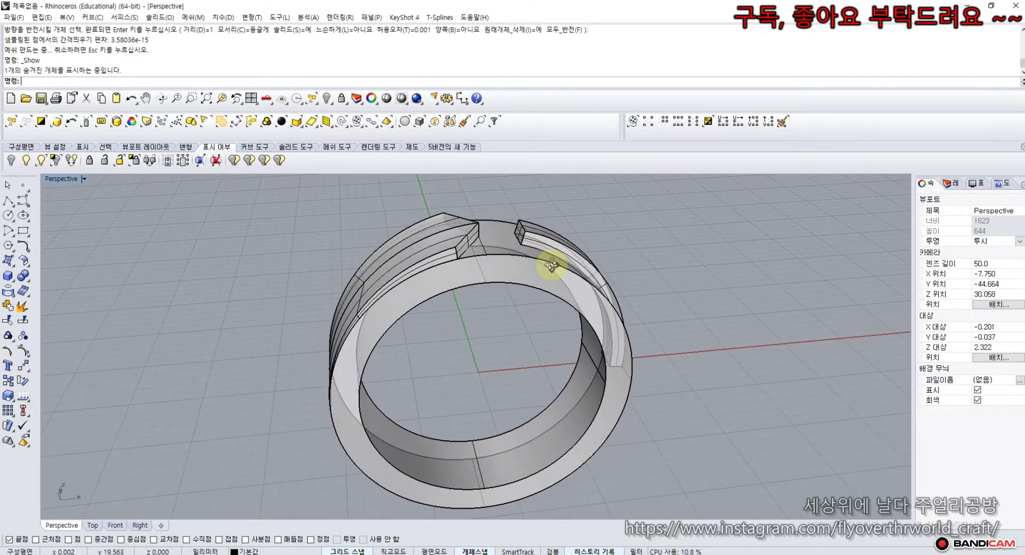
Subtract the solid strip from the ring body with Boolean Difference to cut a recessed slot.
click(521, 273)
right_drag(648, 272, 560, 294)
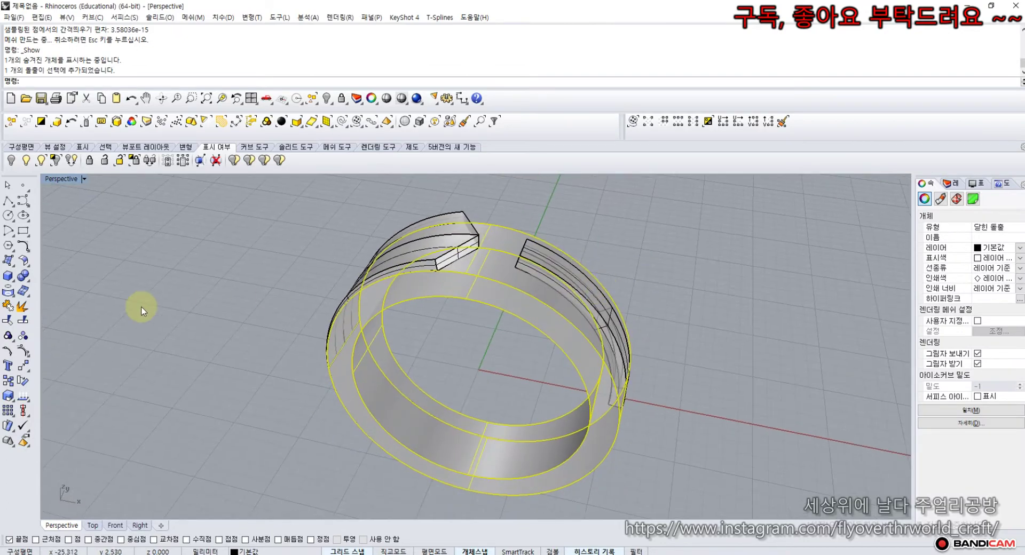
click(29, 282)
click(53, 282)
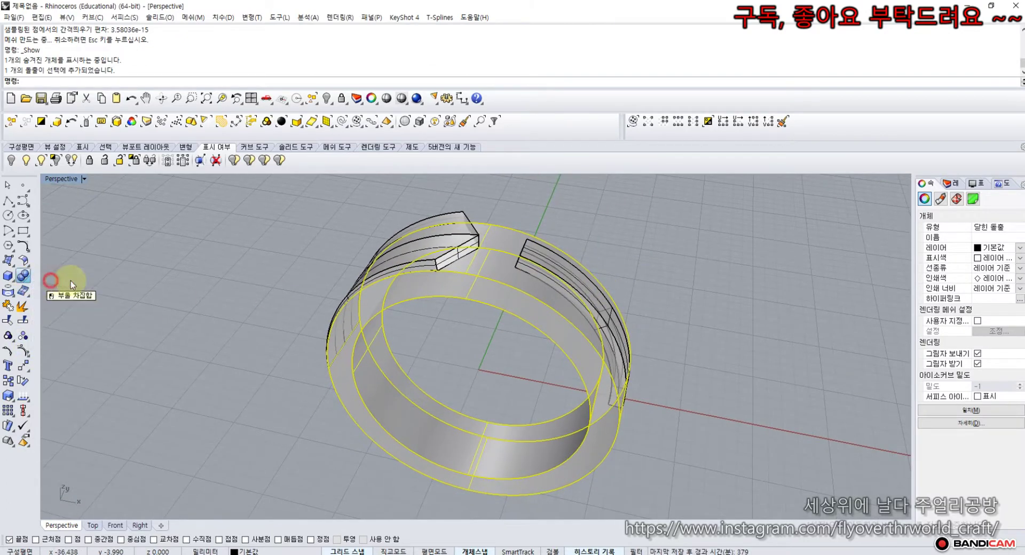
click(537, 247)
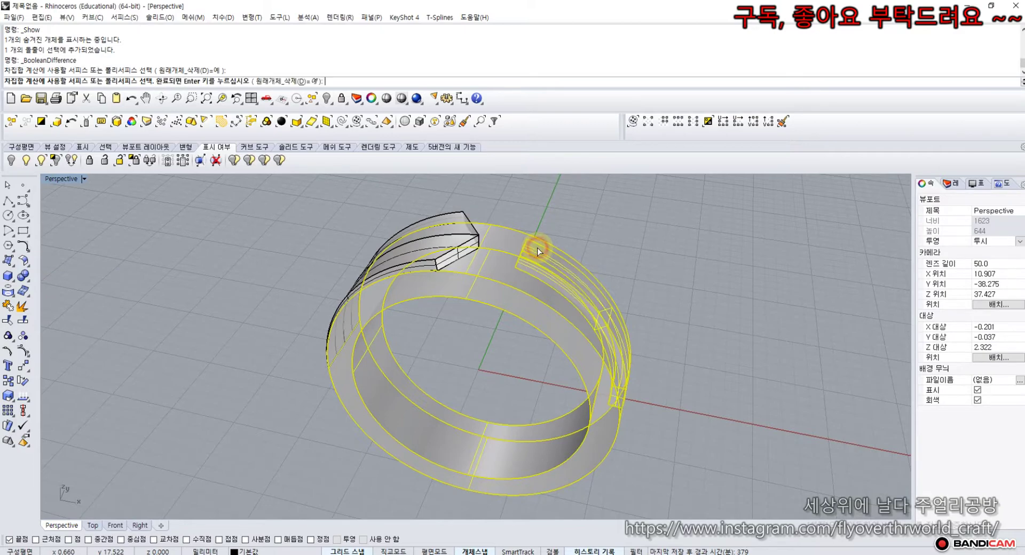
right_click(604, 242)
right_drag(677, 278, 641, 373)
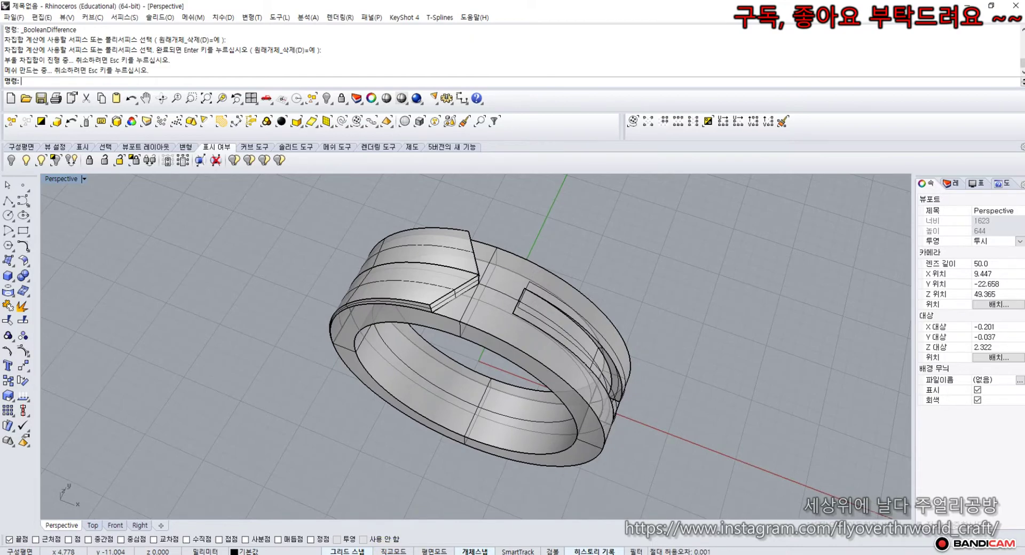
Switch to the base0 file and copy the lower 1.5 gem set with its cutter, prong and surrounding circle.
click(357, 534)
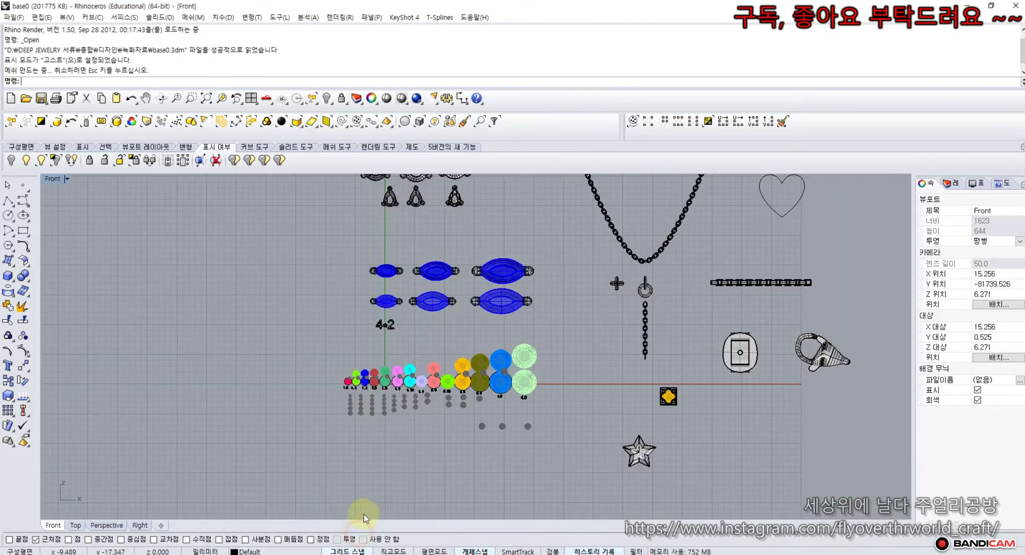
scroll(375, 381, up, 6)
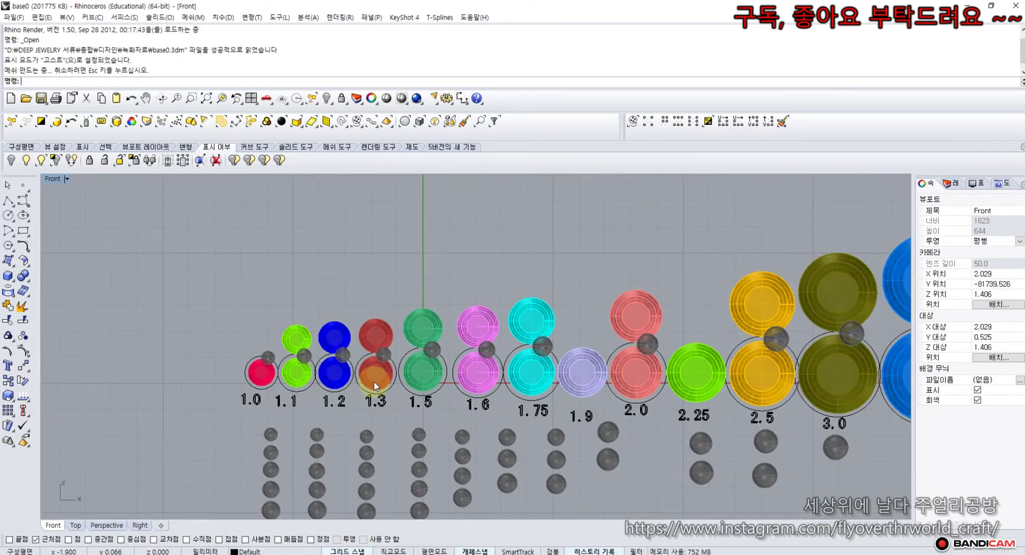
scroll(374, 381, up, 2)
right_drag(488, 399, 458, 397)
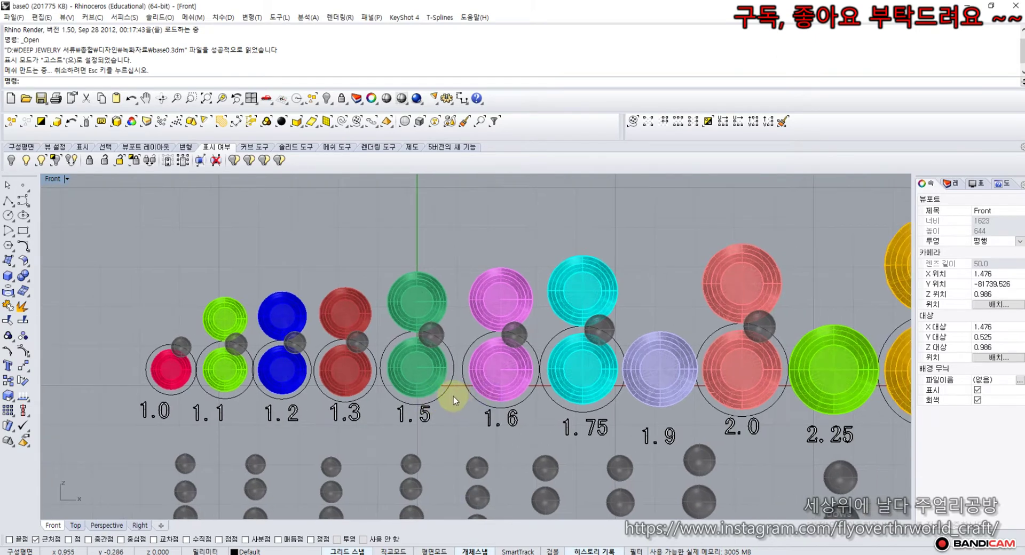
scroll(453, 401, up, 2)
click(418, 312)
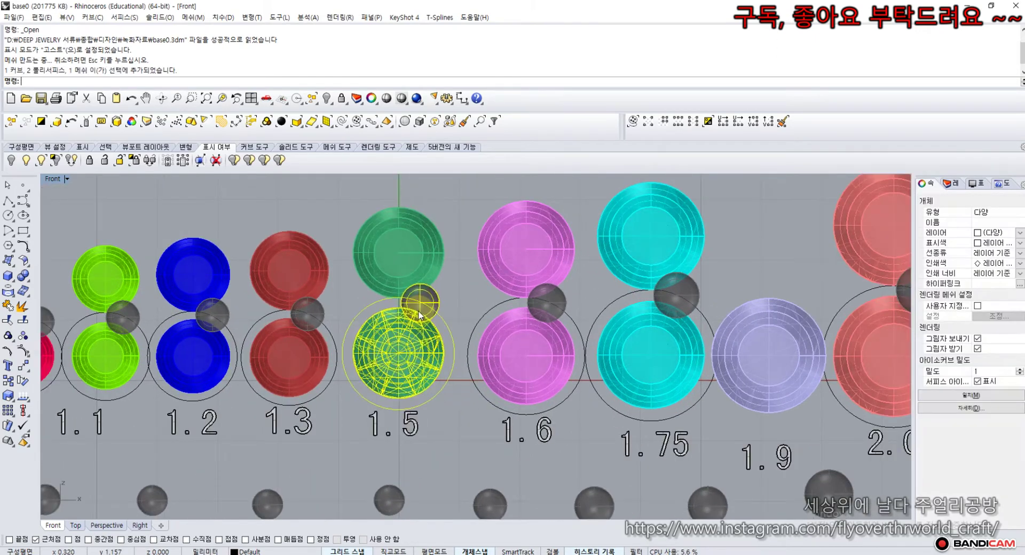
key(ctrl+c)
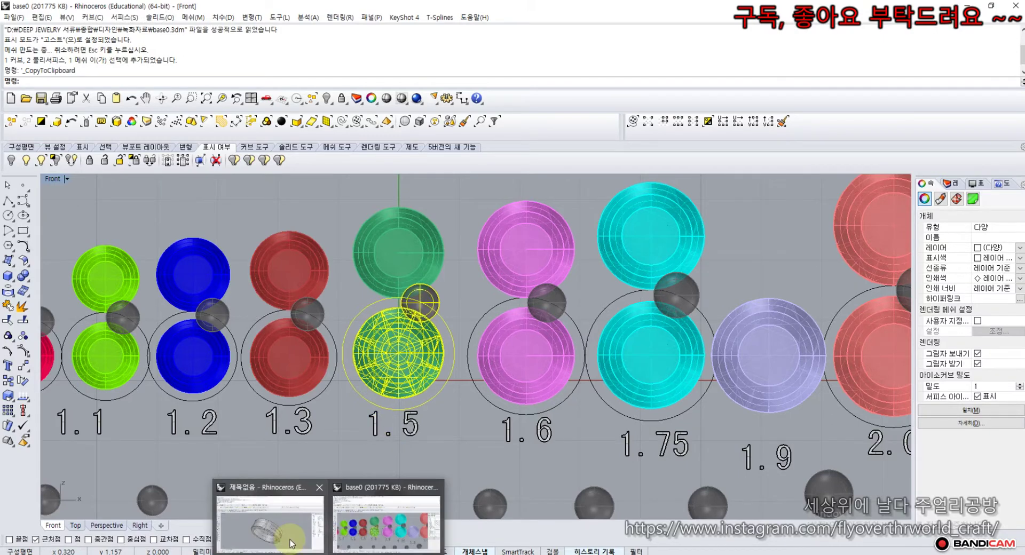
Return to the untitled ring model, restore the four-view layout and paste the copied 1.5 gem set.
click(291, 534)
scroll(284, 362, down, 2)
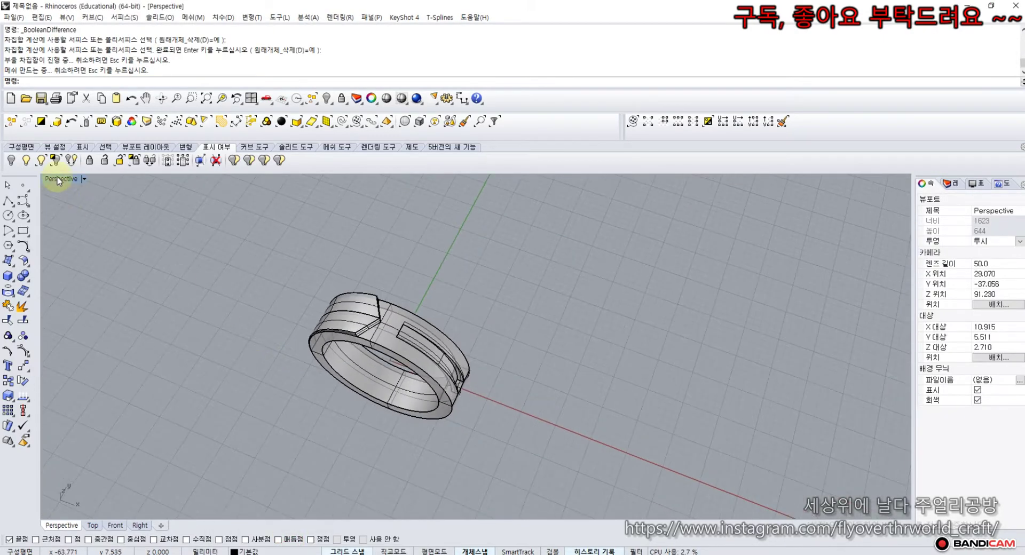
double_click(56, 177)
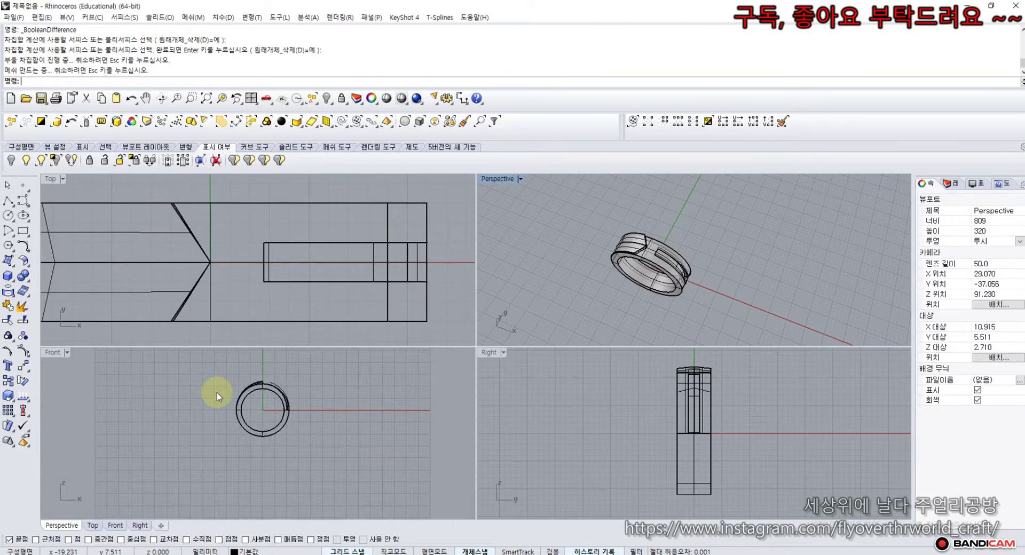
scroll(221, 297, down, 5)
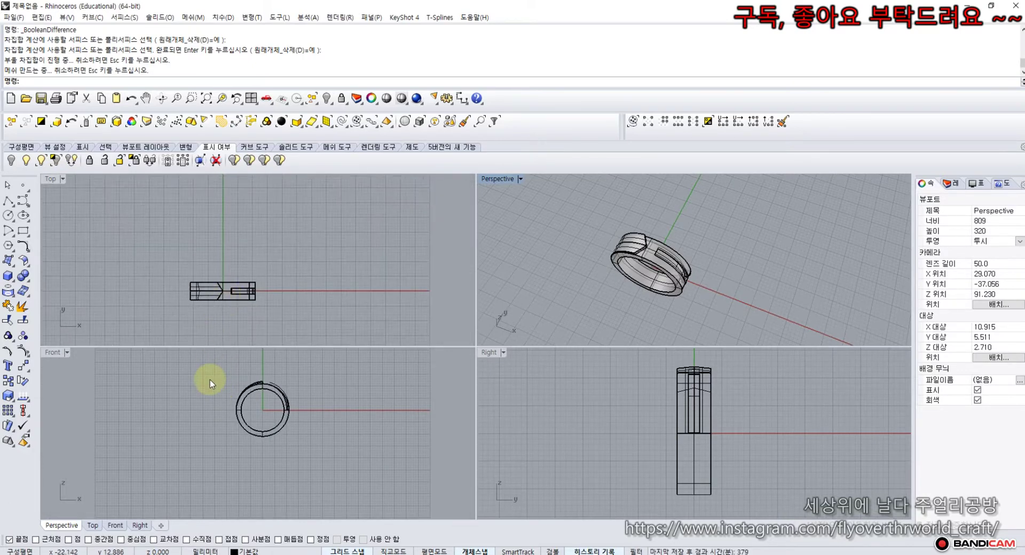
key(ctrl+v)
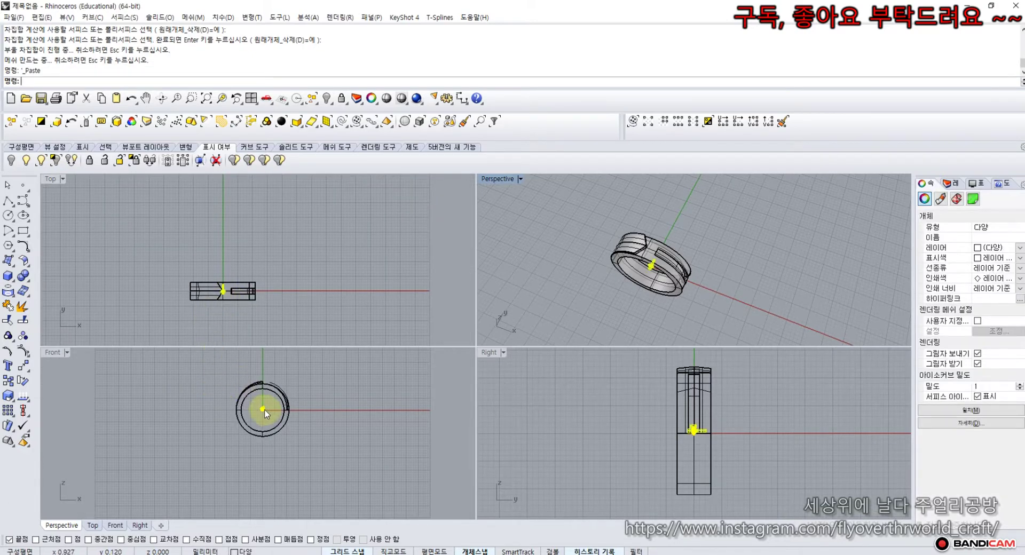
scroll(265, 410, up, 10)
Rotate the pasted gem set a quarter turn about its center in the Right view so the gem stands upright.
click(24, 383)
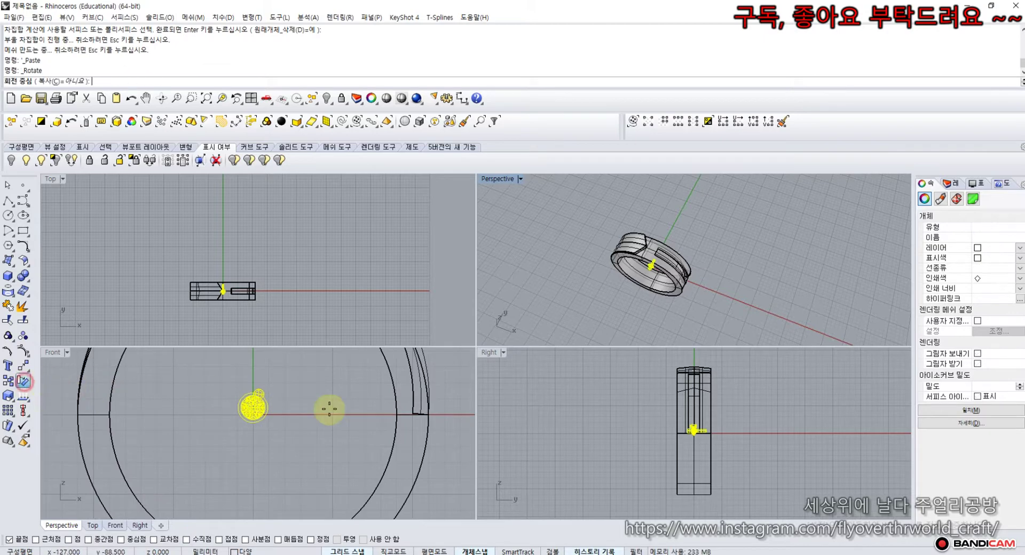
scroll(646, 433, up, 8)
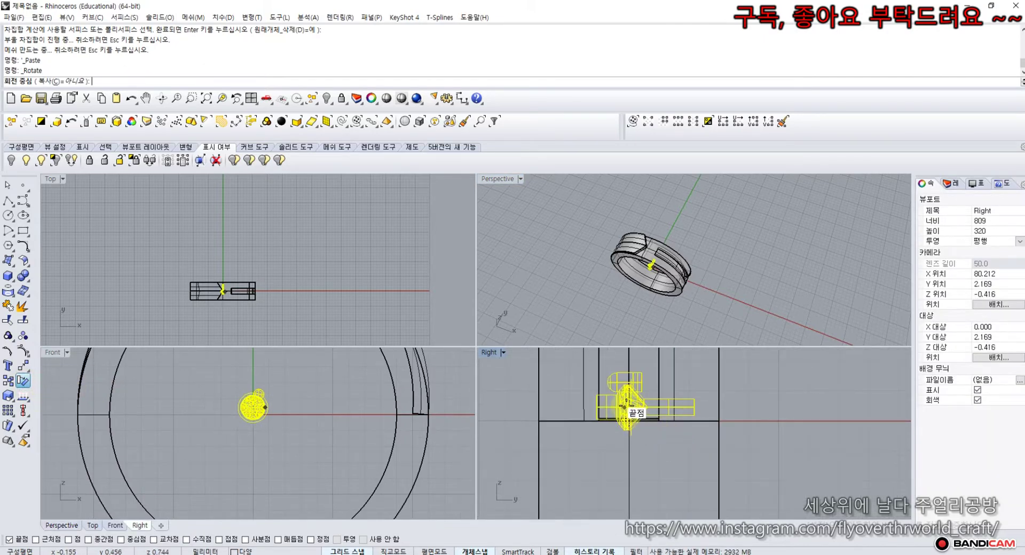
click(629, 406)
click(630, 375)
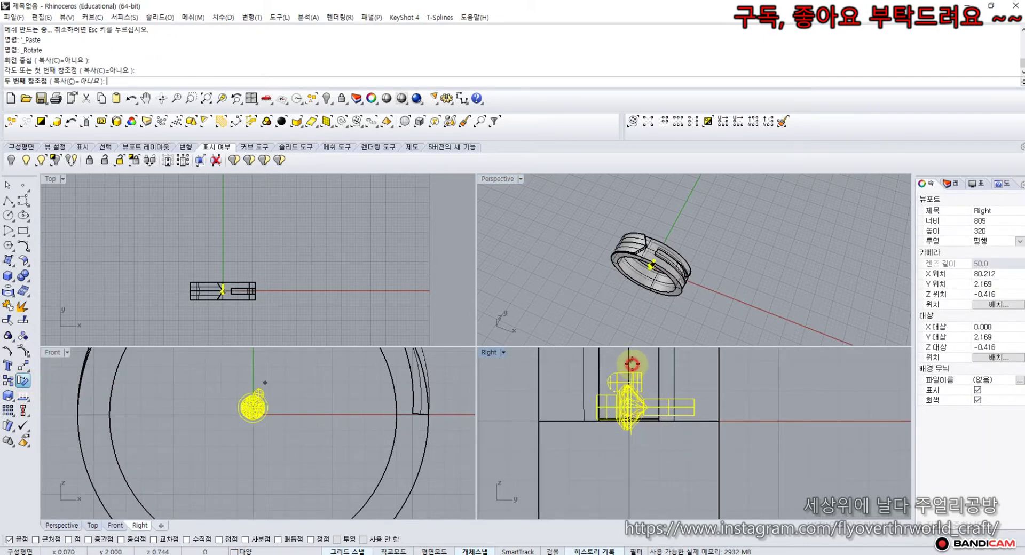
click(683, 382)
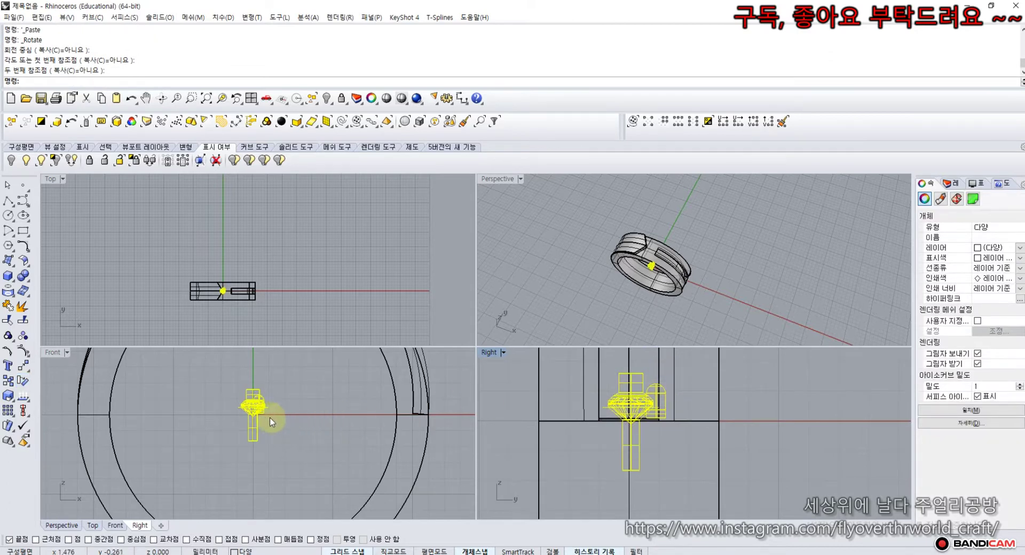
Move the gem set slightly down in the Front view so its girdle lies near the horizontal axis, and clear the selection.
scroll(249, 411, up, 5)
drag(247, 412, 243, 436)
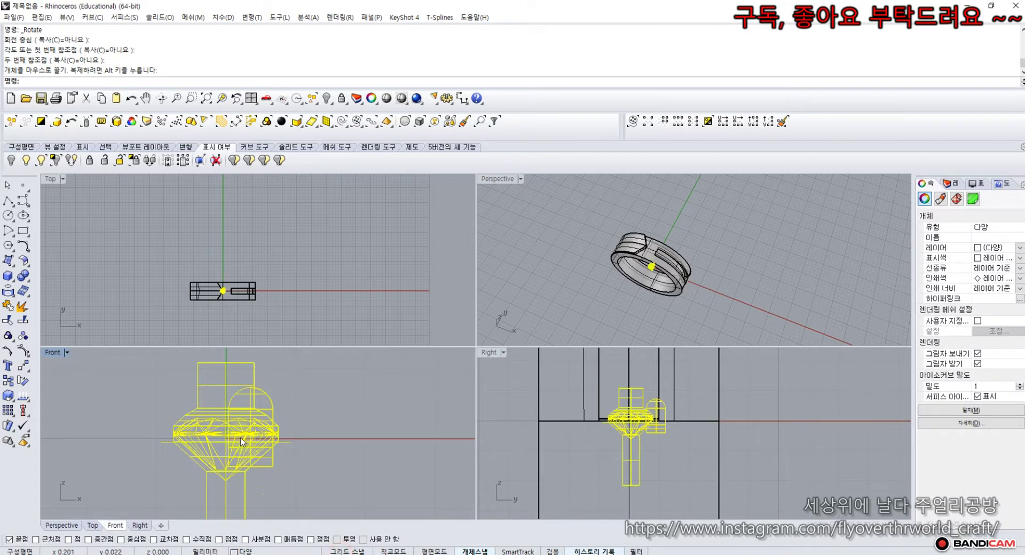
click(243, 442)
click(334, 395)
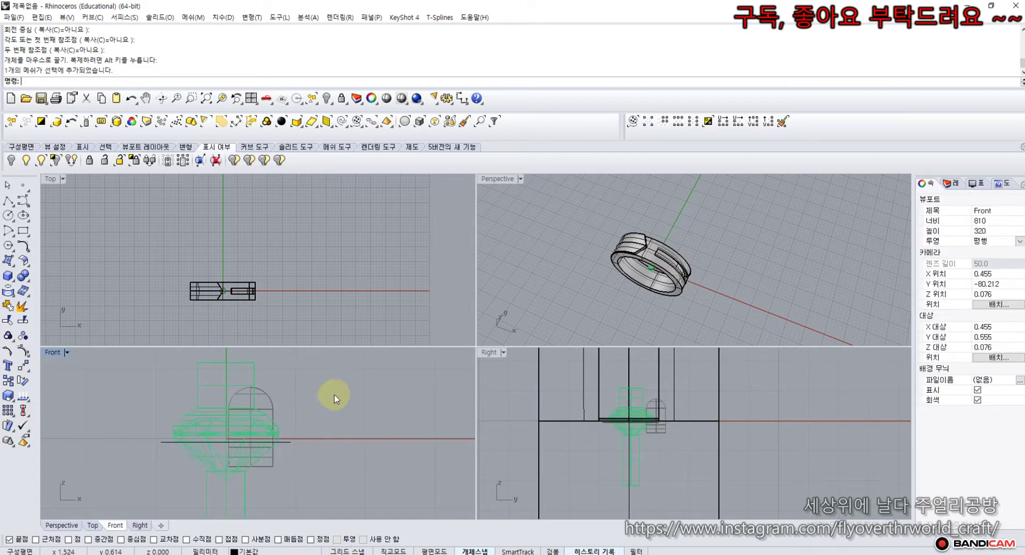
Start Orient on Surface with the 1.5 gem and its cutter as the objects, leaving out the prong and circle.
scroll(646, 256, up, 3)
right_drag(647, 263, 665, 226)
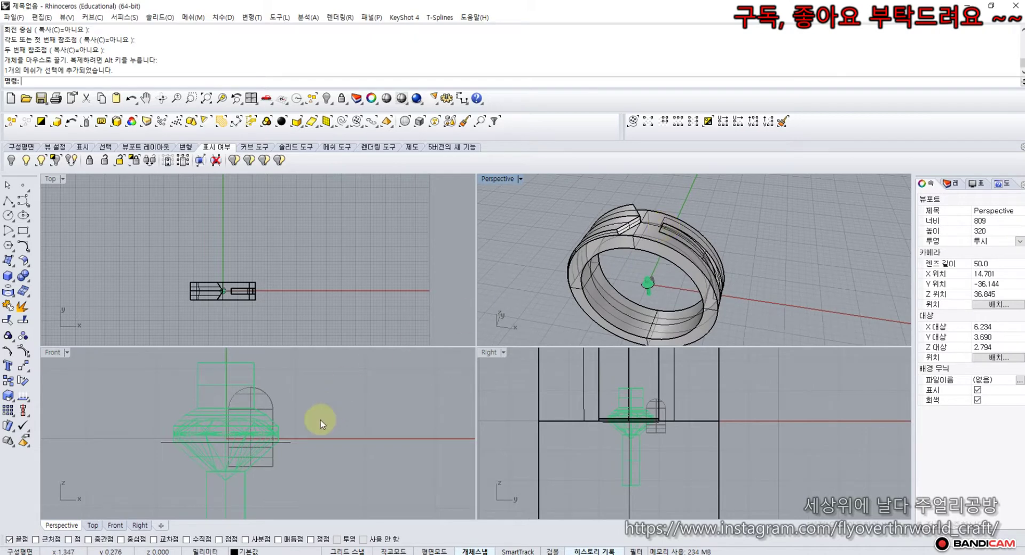
scroll(321, 421, down, 5)
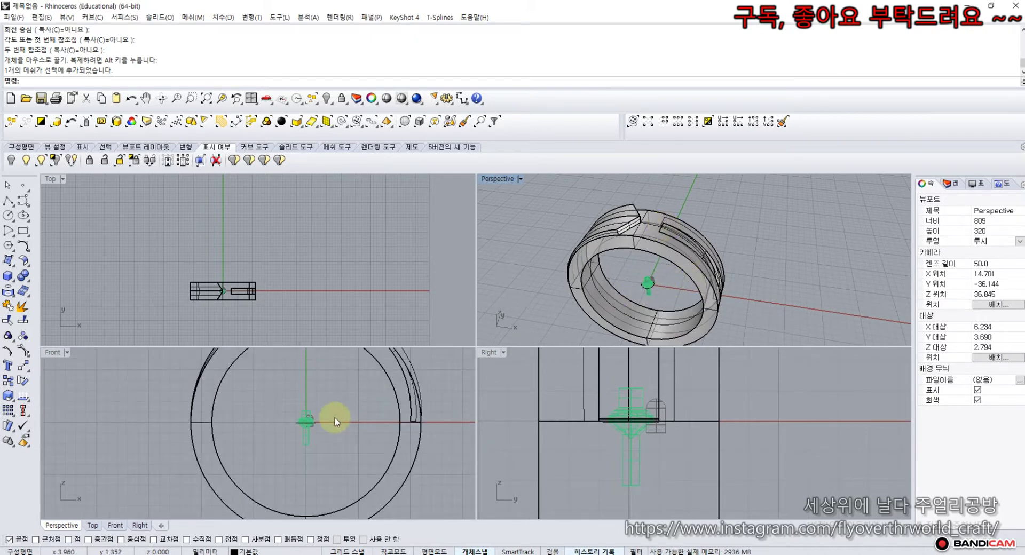
scroll(307, 423, up, 6)
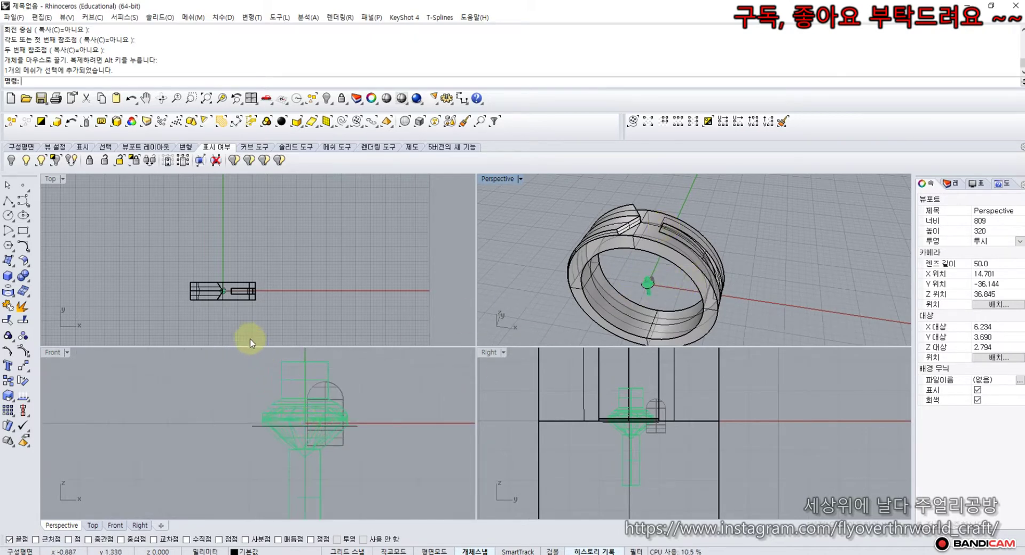
click(186, 148)
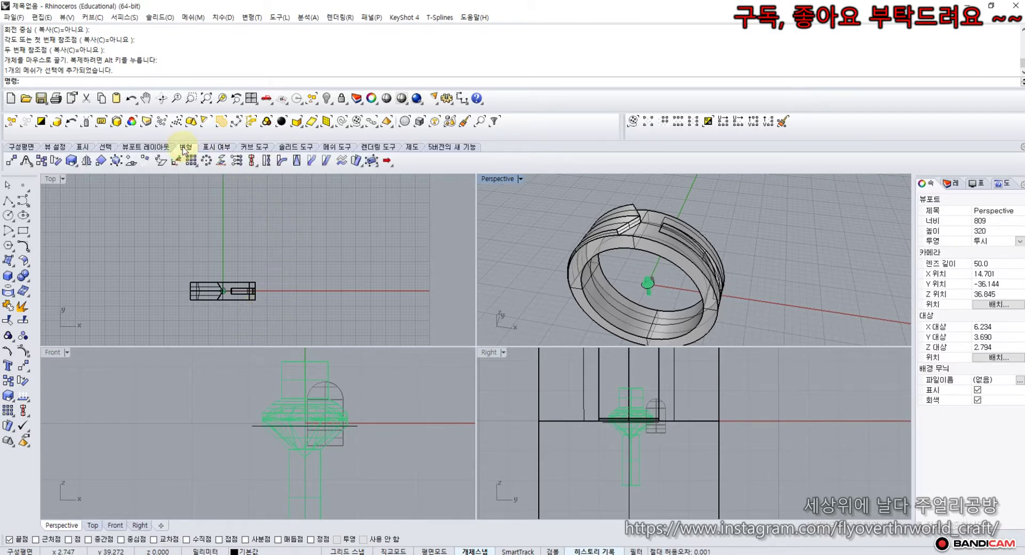
click(132, 166)
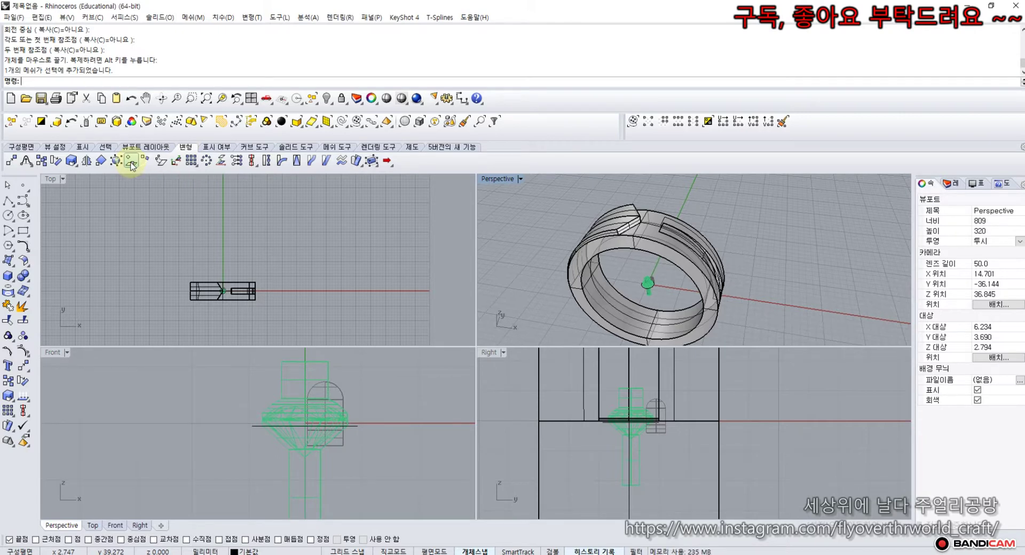
click(132, 165)
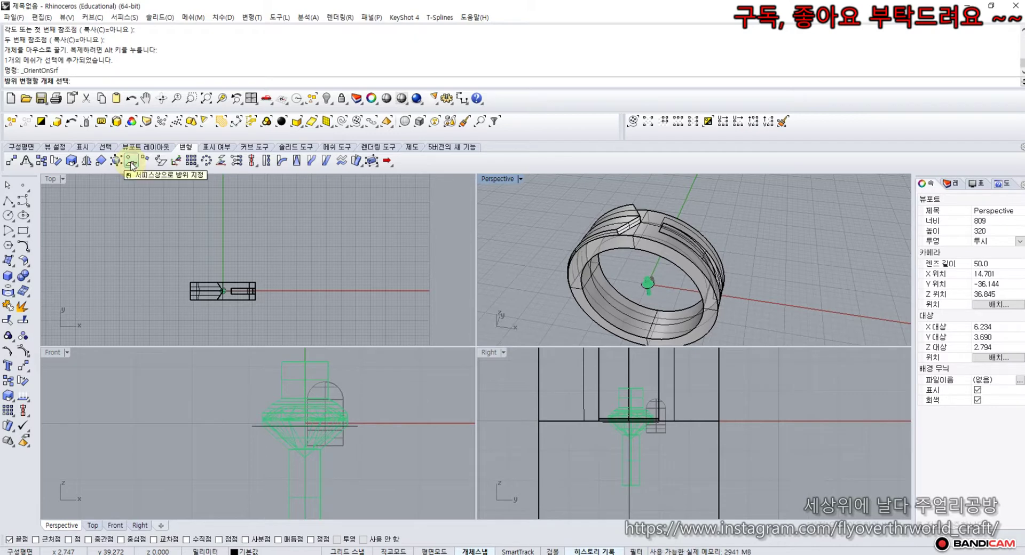
scroll(277, 407, up, 5)
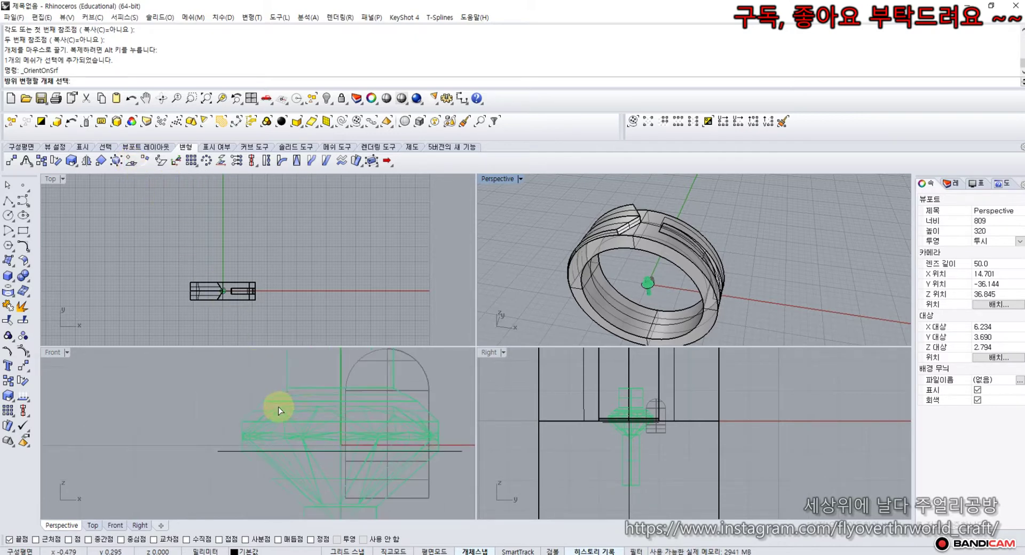
click(313, 368)
click(289, 422)
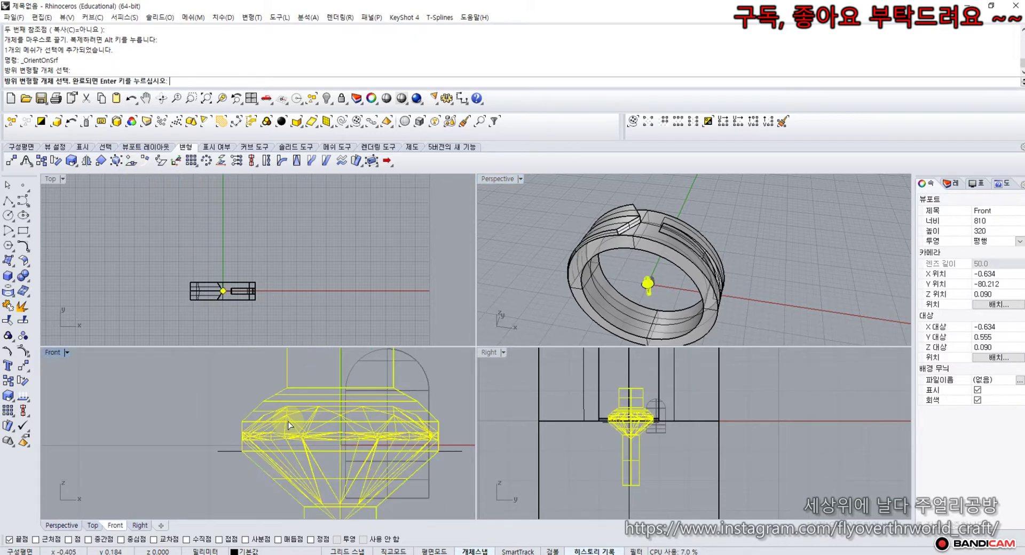
key(Return)
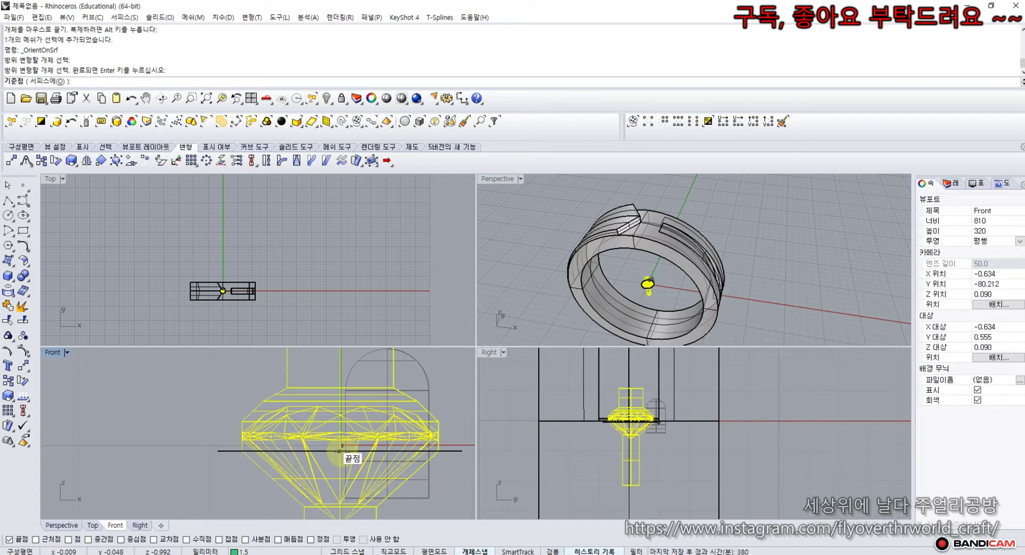
Set the orient base point on the gem's vertical axis at the circle line, with a reference point horizontally beside it.
click(343, 451)
scroll(353, 425, down, 3)
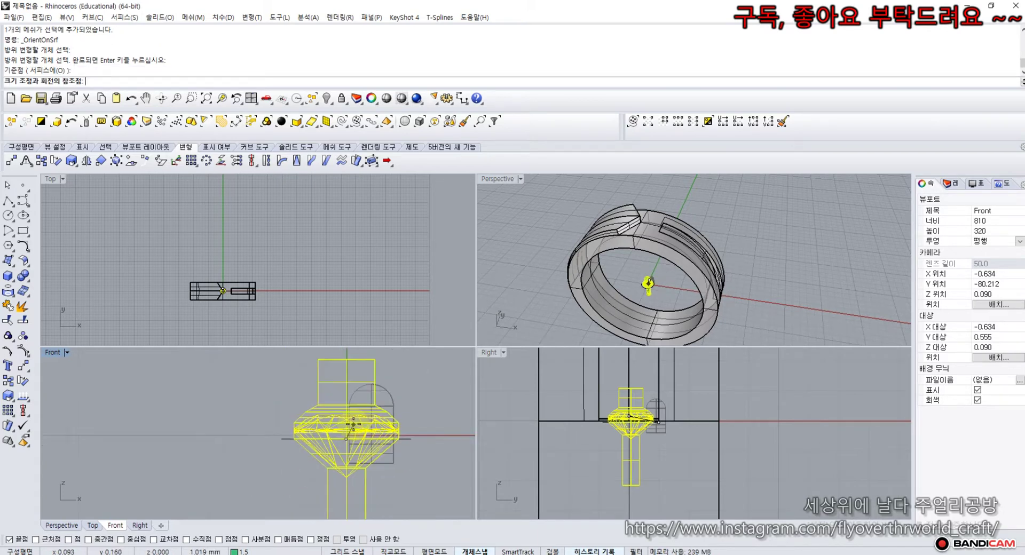
click(451, 437)
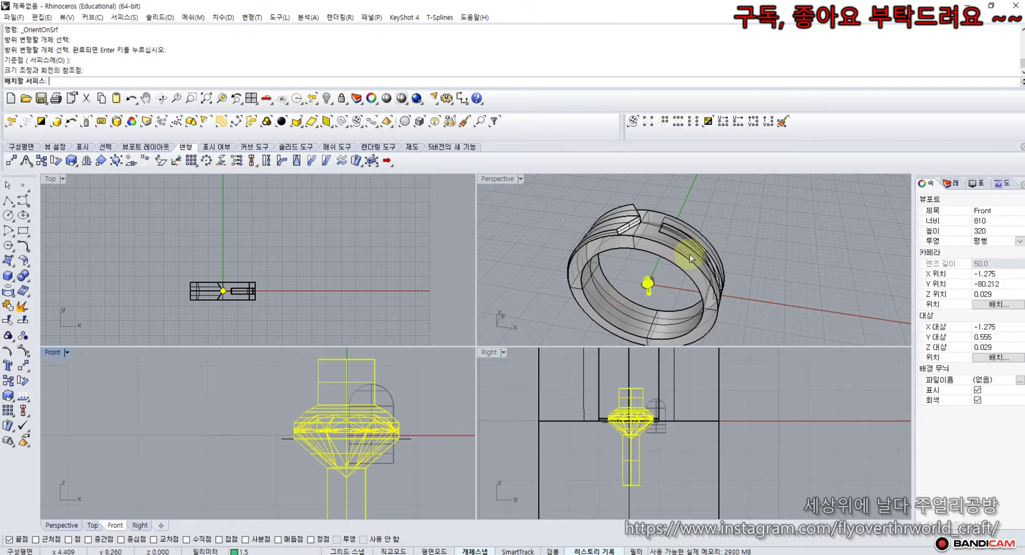
Choose the slot floor as the target surface at scale 1.0 and rotation 0.0, and turn on copying for the placement.
mouse_move(692, 253)
right_down()
mouse_move(666, 256)
mouse_move(665, 228)
mouse_move(677, 253)
right_up()
scroll(669, 235, up, 4)
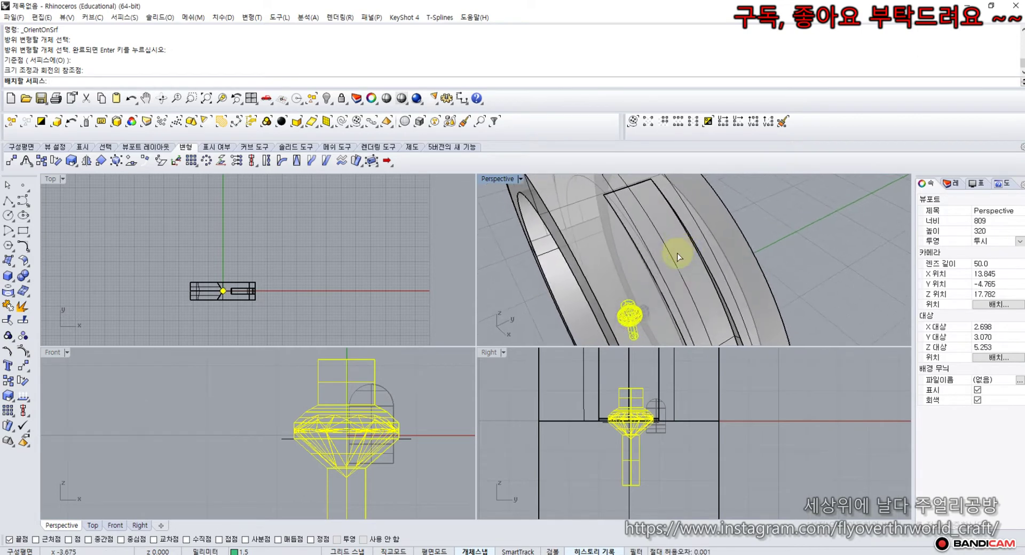
click(699, 310)
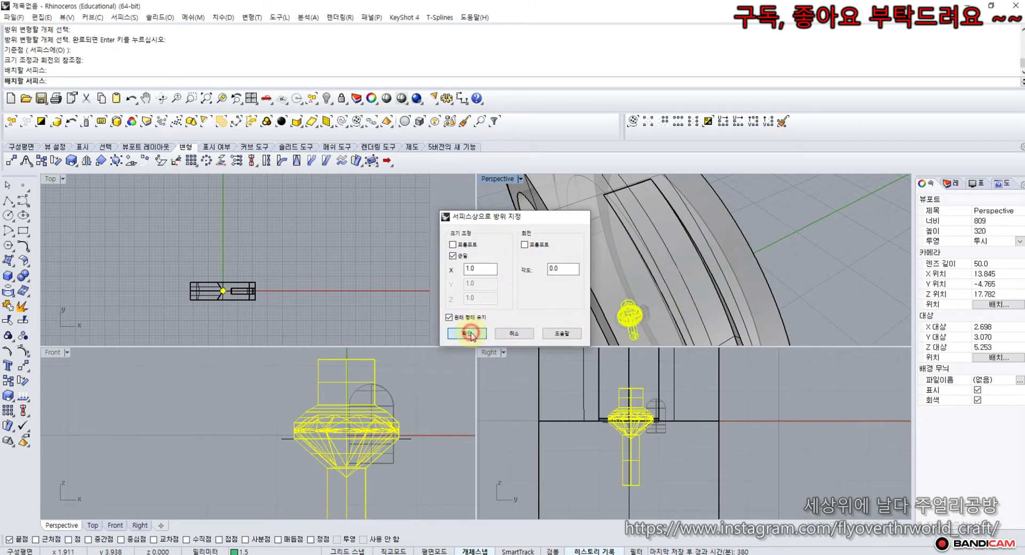
click(466, 334)
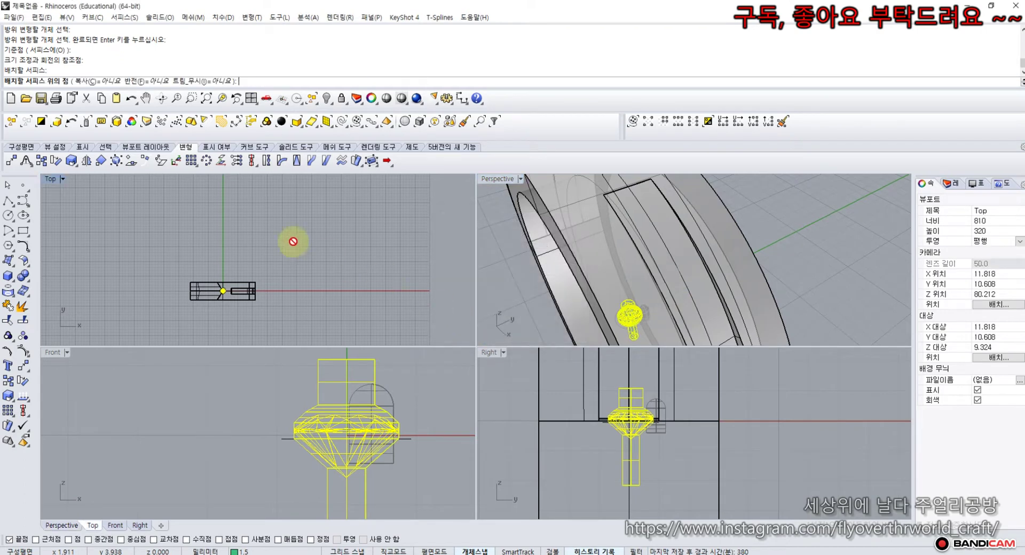
click(89, 82)
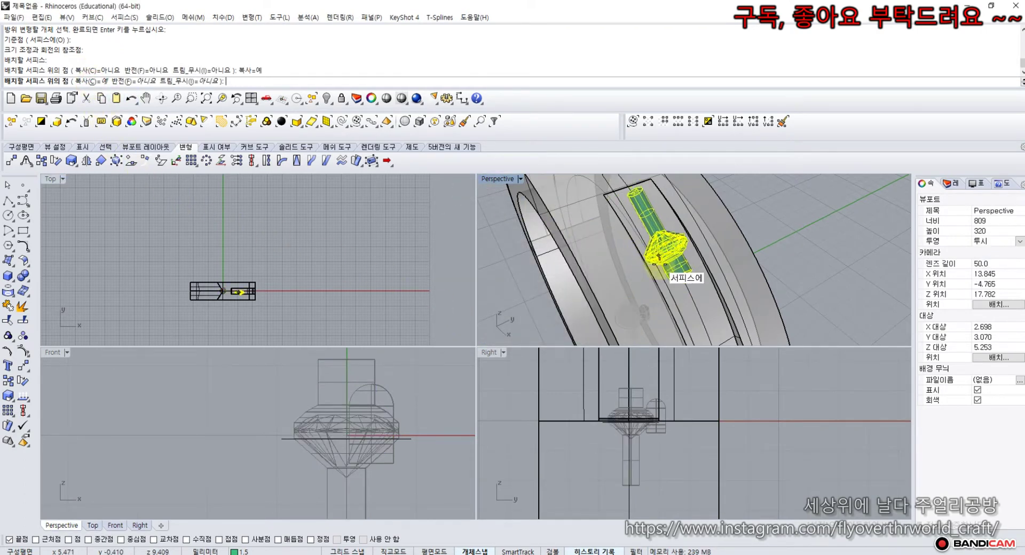
Try placing the gem set on the slot floor with its direction flipped, and leave the command.
scroll(661, 264, down, 2)
shift+right_drag(678, 275, 613, 230)
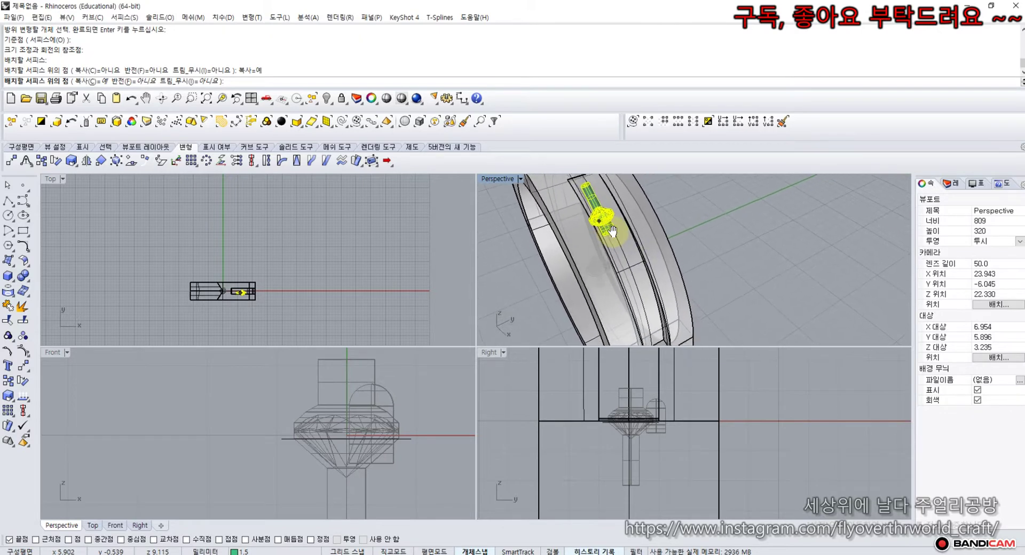
right_drag(622, 273, 636, 262)
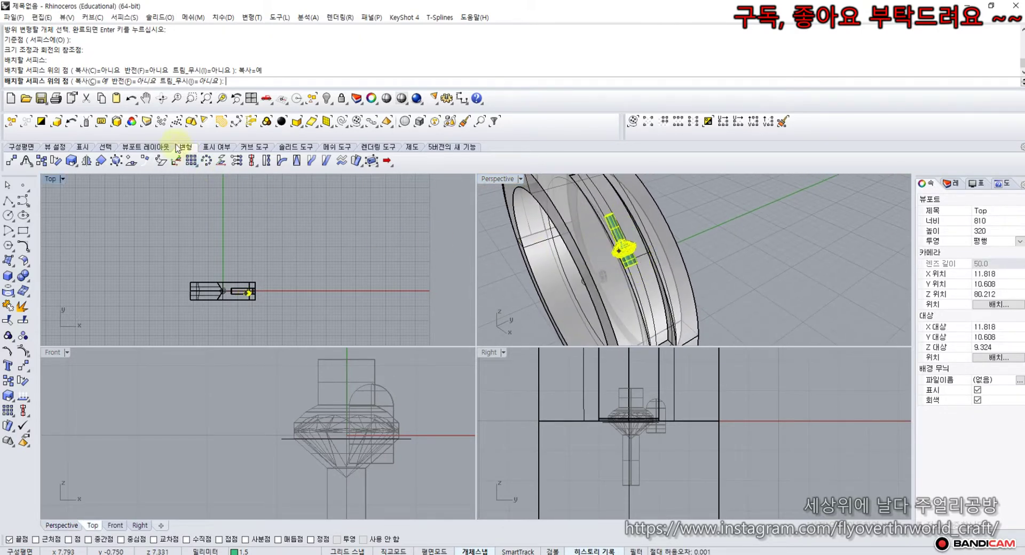
click(122, 81)
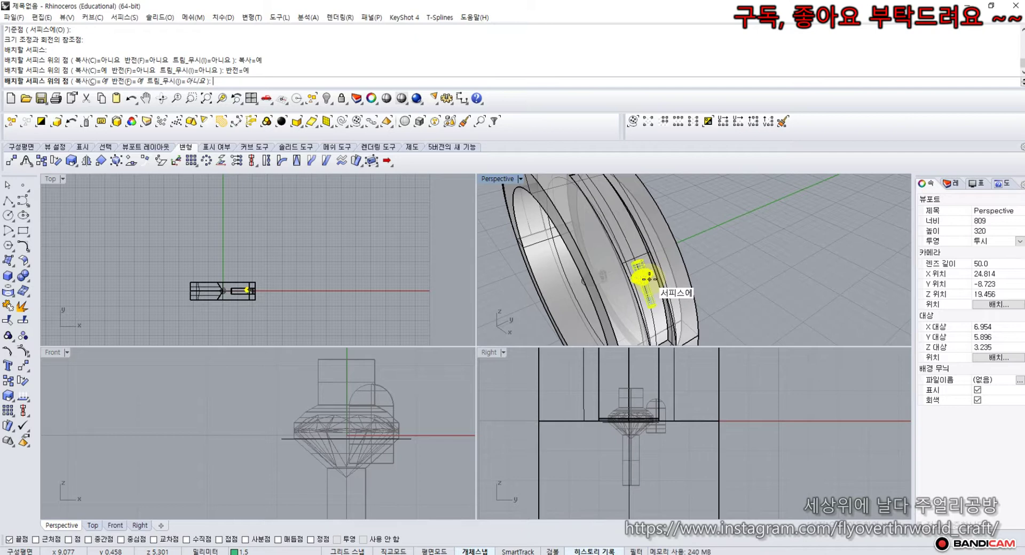
click(481, 357)
key(Return)
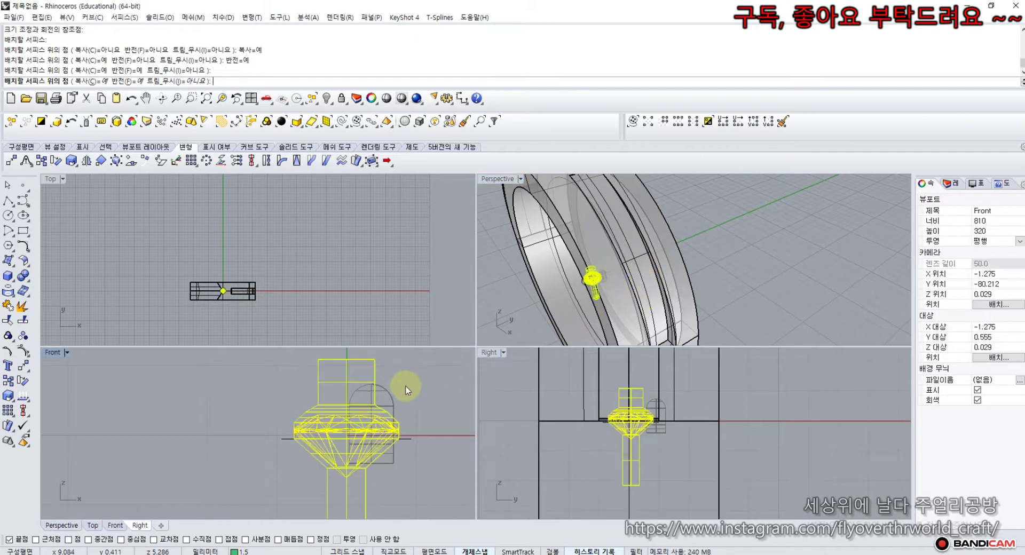
click(277, 415)
Restart Orient on Surface with the gem and its cutter as the objects, leaving out the prong and circle.
right_click(240, 407)
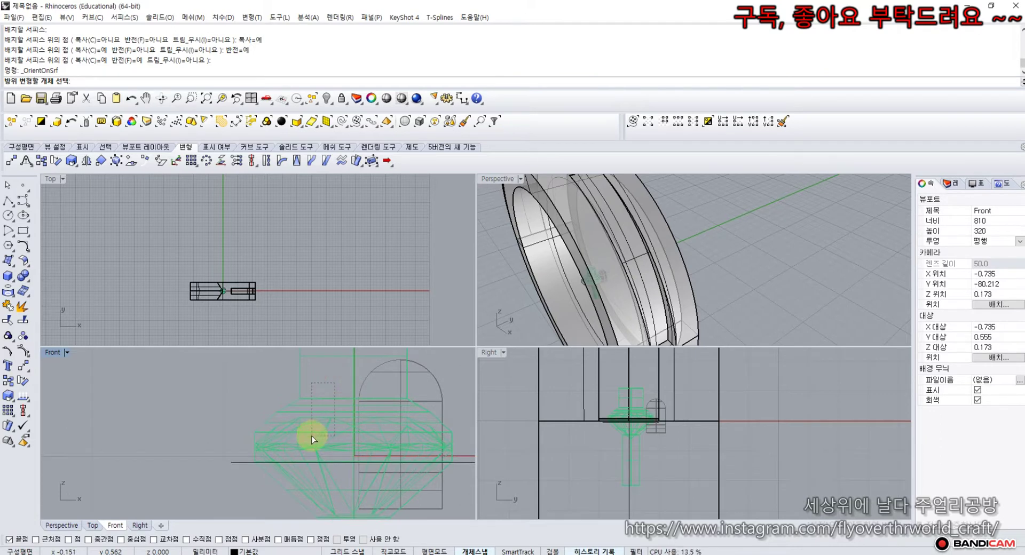
click(335, 415)
scroll(339, 408, up, 2)
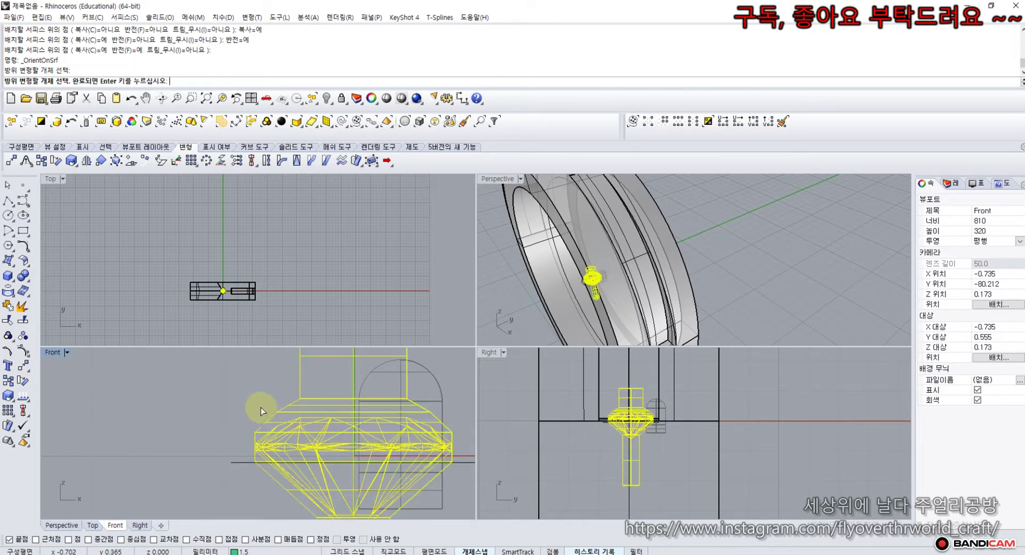
scroll(224, 300, up, 4)
right_click(224, 299)
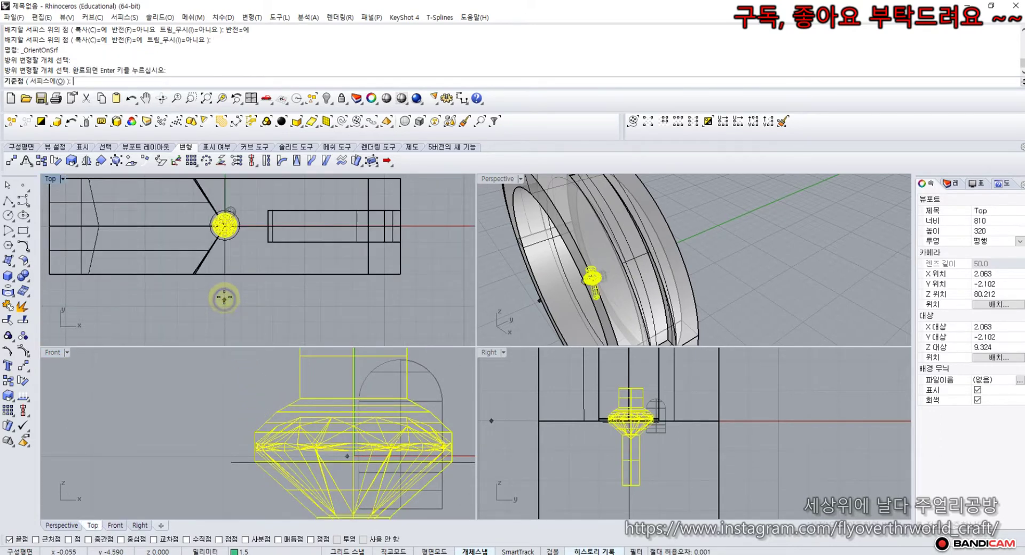
scroll(215, 231, up, 4)
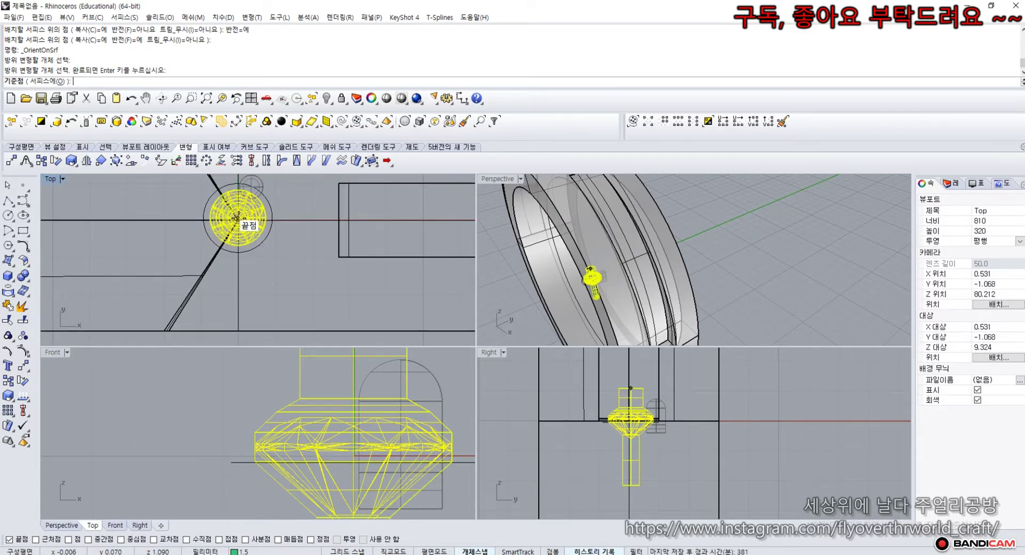
Turn off the End snap and set the base point at the gem's center in the Top view, with a reference point horizontally beside it.
click(7, 539)
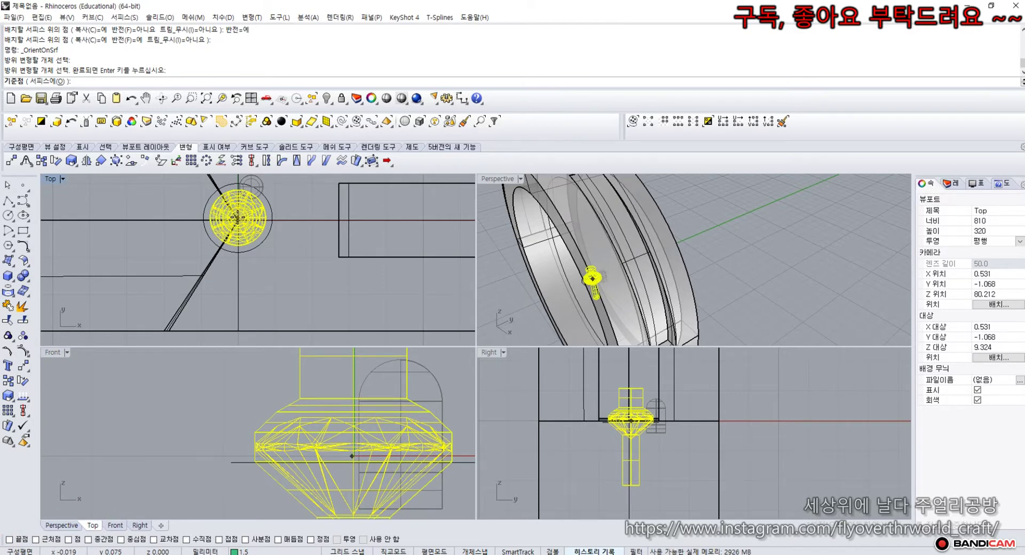
click(236, 218)
click(309, 218)
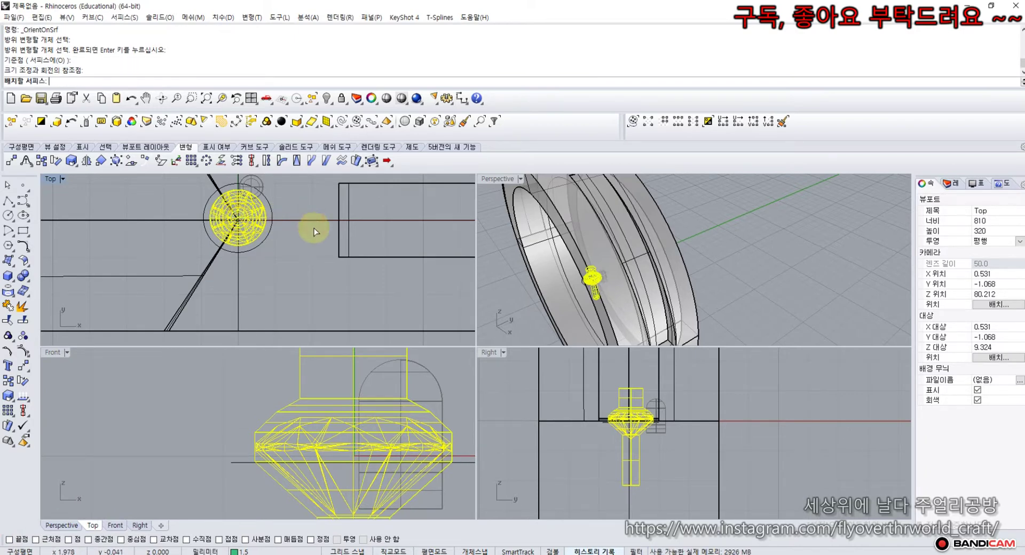
Target the slot floor surface for the gem and cutter, with uniform scale 1.0 and rotation angle 0.0.
scroll(628, 235, up, 2)
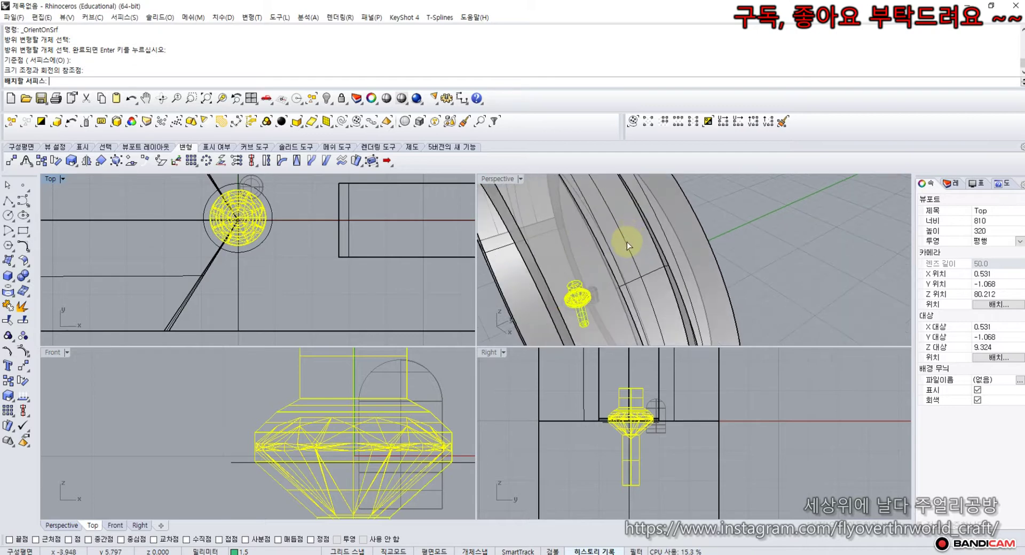
click(626, 245)
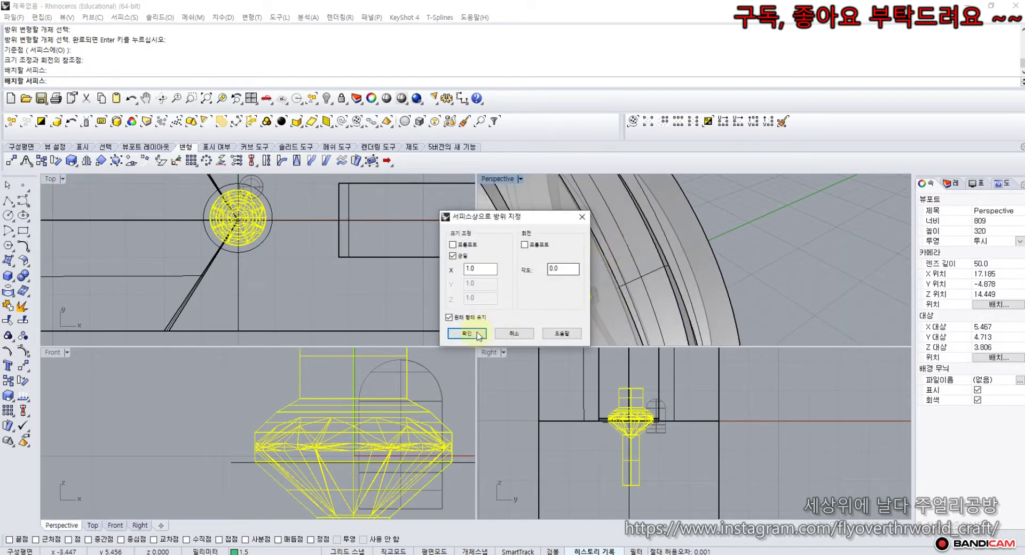
click(474, 334)
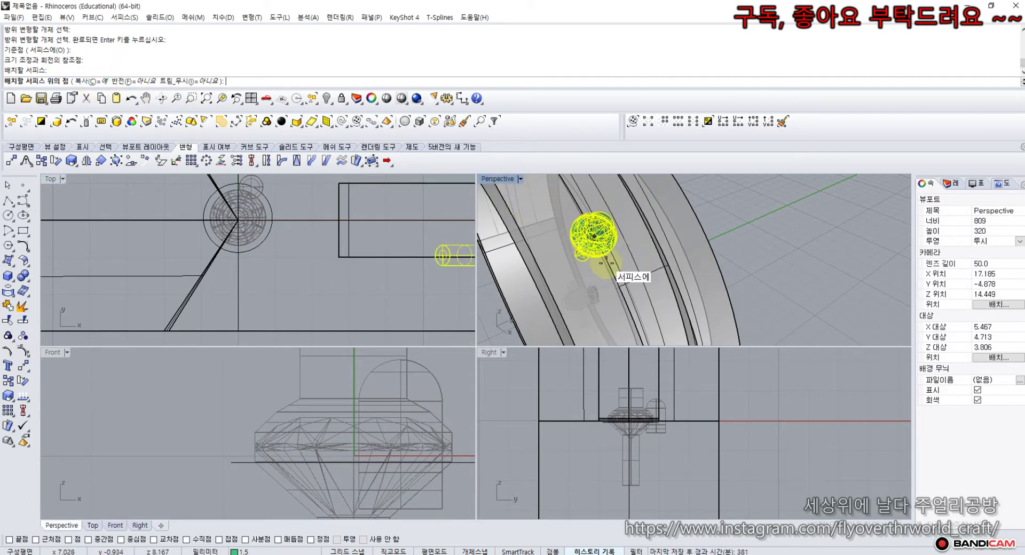
Place the first gem copy on the slot's centerline near its lower end in an enlarged Perspective view.
scroll(638, 283, down, 5)
scroll(637, 282, up, 8)
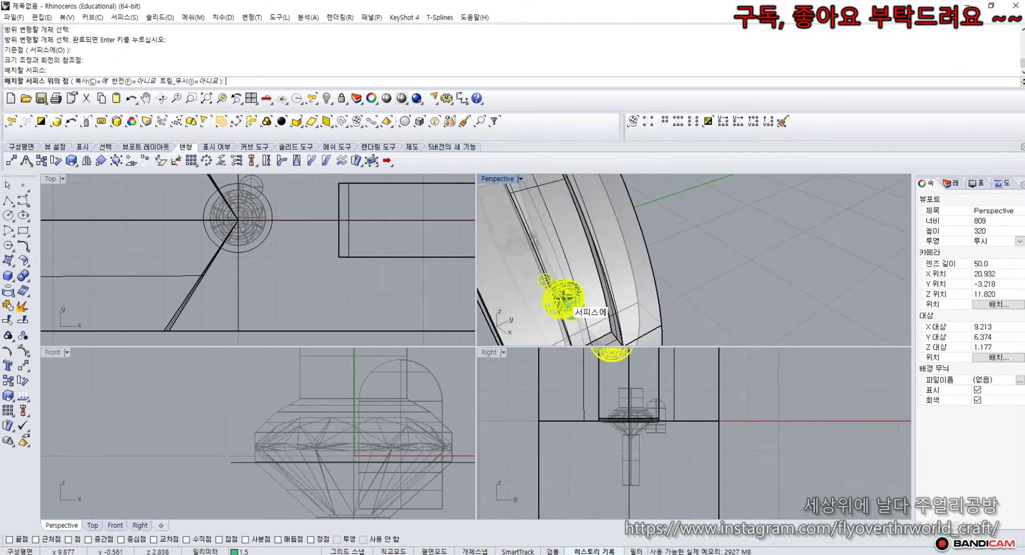
double_click(499, 180)
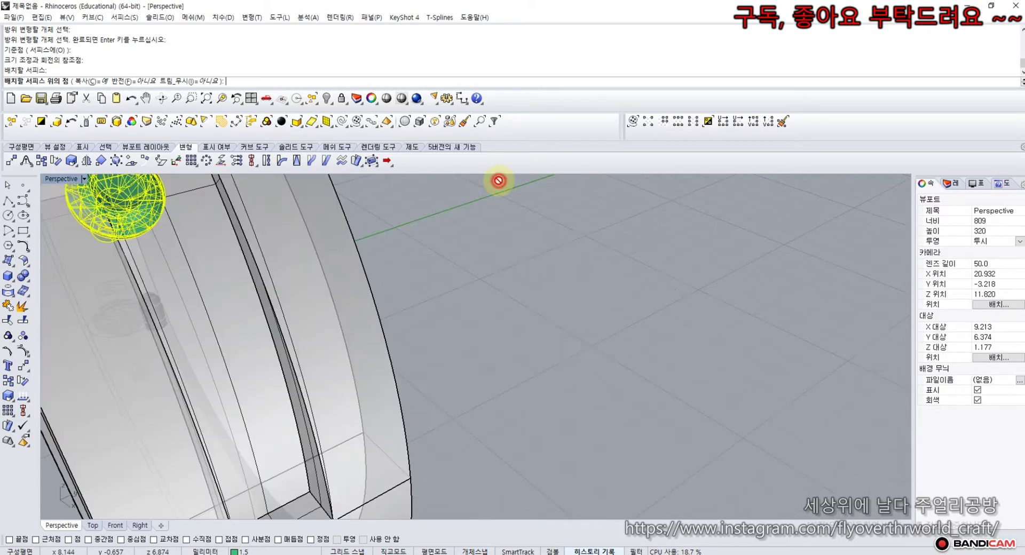
scroll(522, 339, down, 4)
right_drag(438, 391, 399, 331)
scroll(392, 354, up, 5)
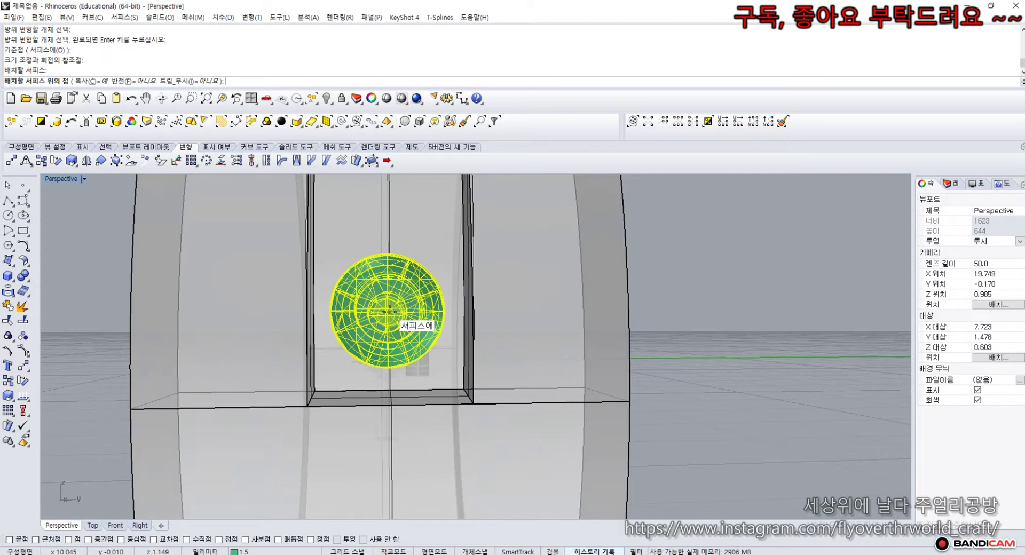
click(389, 313)
Place a second gem copy just above the first on the slot's centerline, and end the placement.
scroll(392, 313, down, 3)
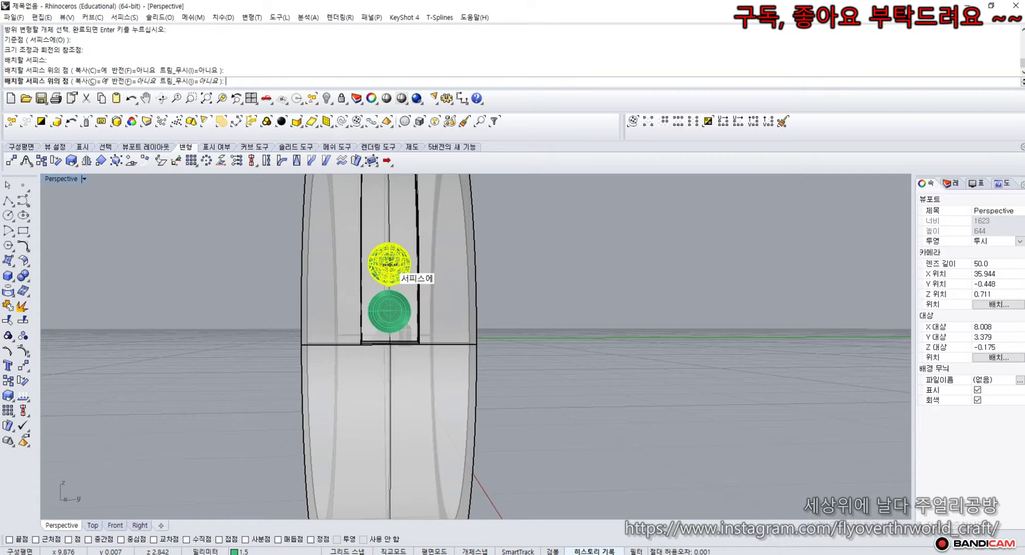
click(390, 265)
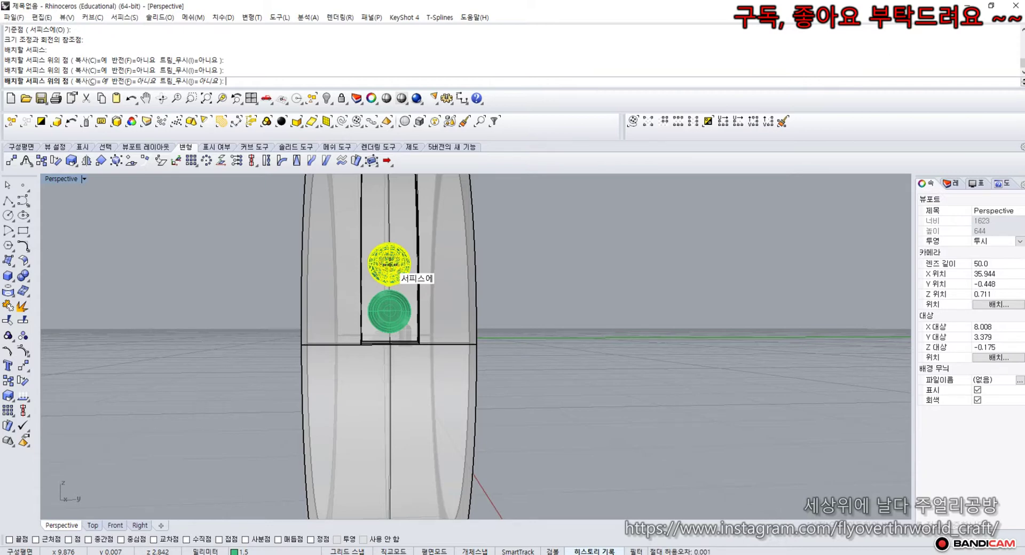
right_click(390, 265)
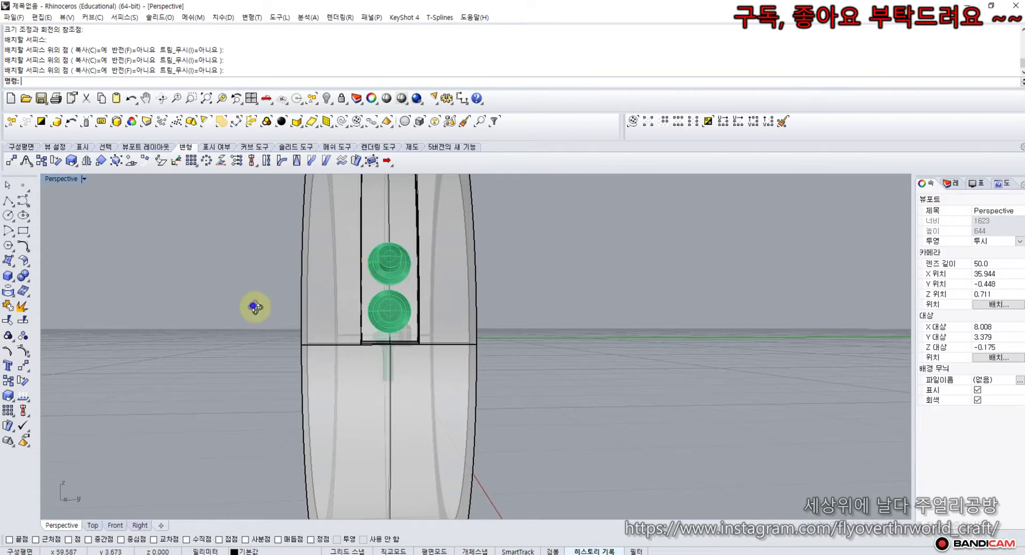
Undo the placement of the two gem copies and return to the four-view layout.
right_drag(253, 305, 374, 328)
key(ctrl+z)
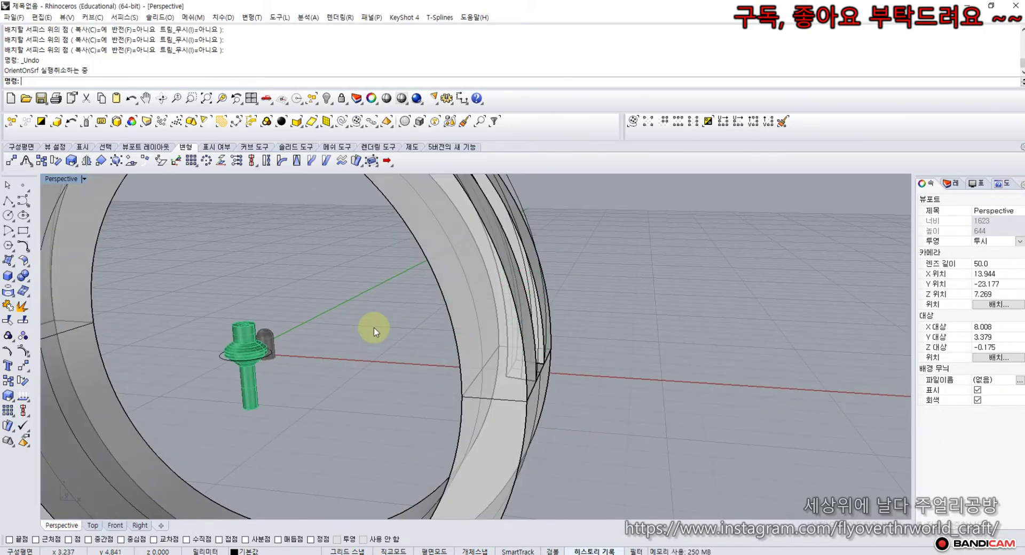
scroll(224, 363, up, 5)
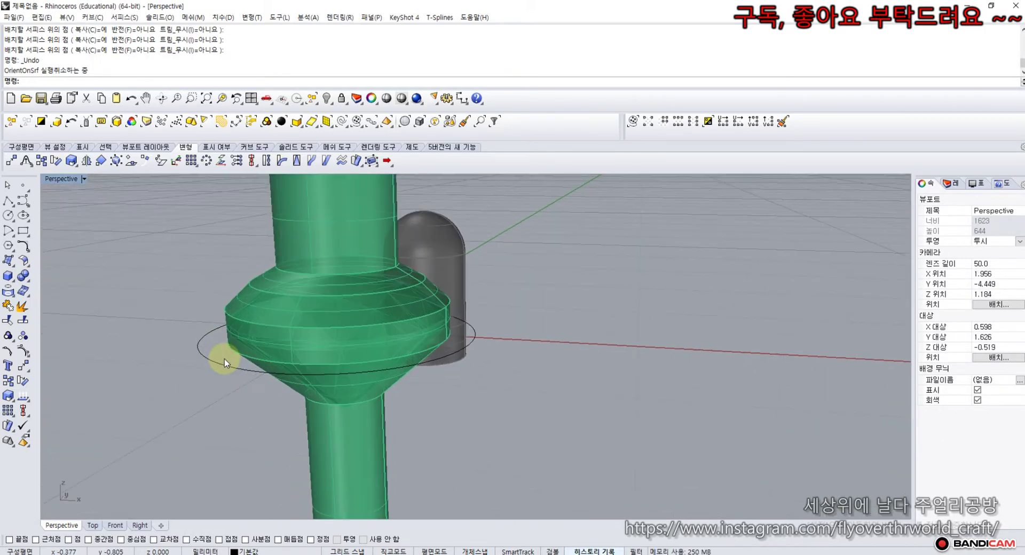
double_click(68, 180)
scroll(602, 278, down, 5)
scroll(603, 278, down, 3)
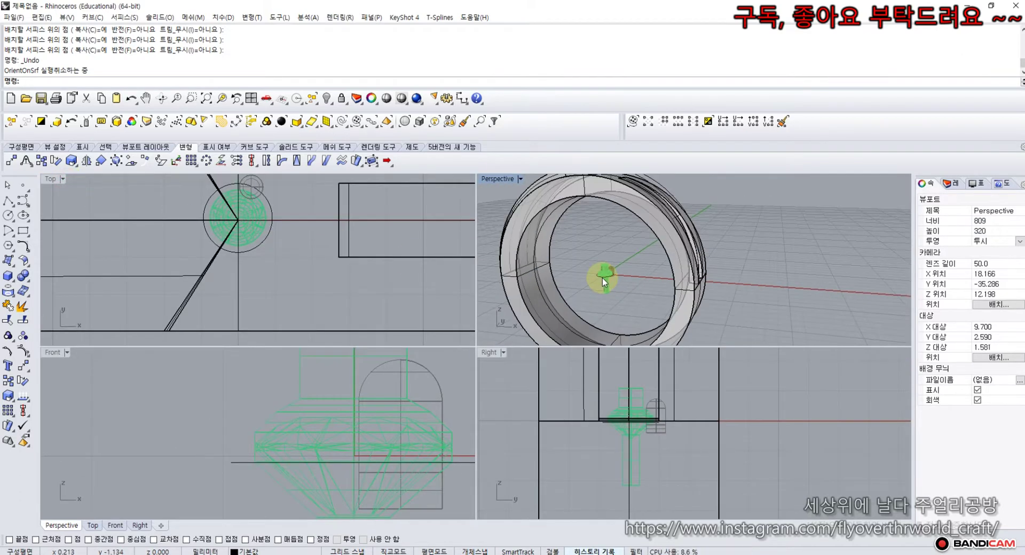
right_drag(602, 262, 628, 272)
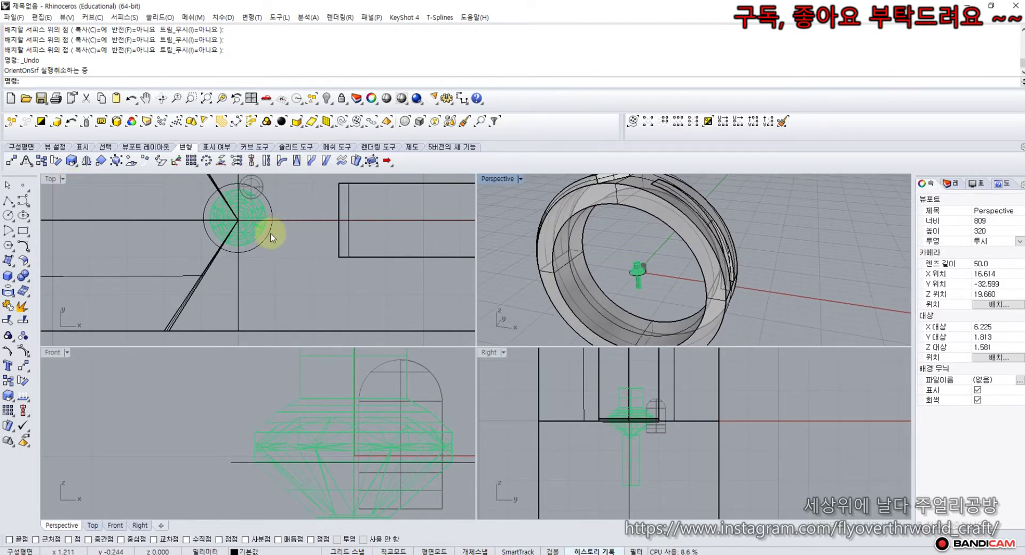
Start Orient on Surface with the gem, its cutter and the surrounding circle as the objects, leaving out the prong.
right_drag(270, 233, 287, 268)
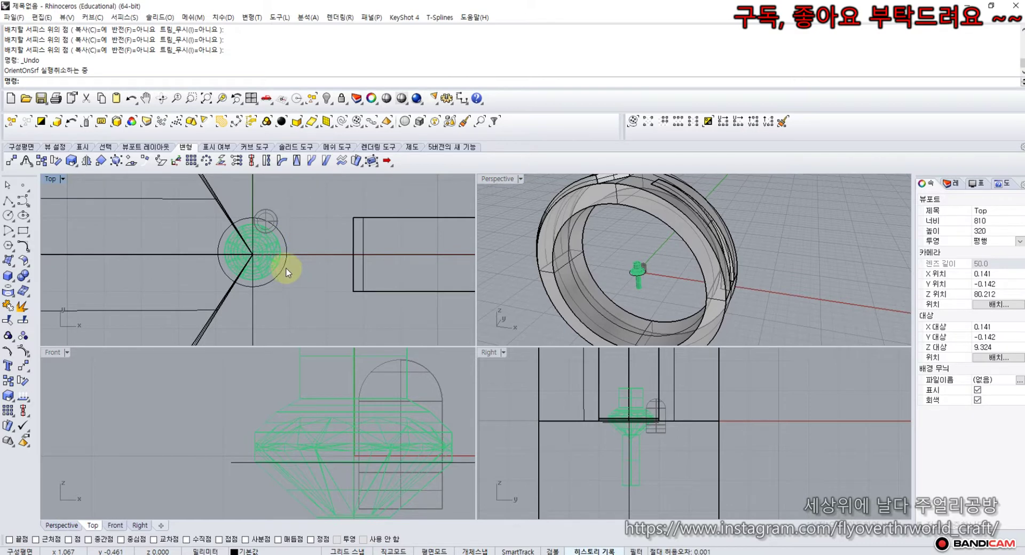
click(130, 161)
click(294, 236)
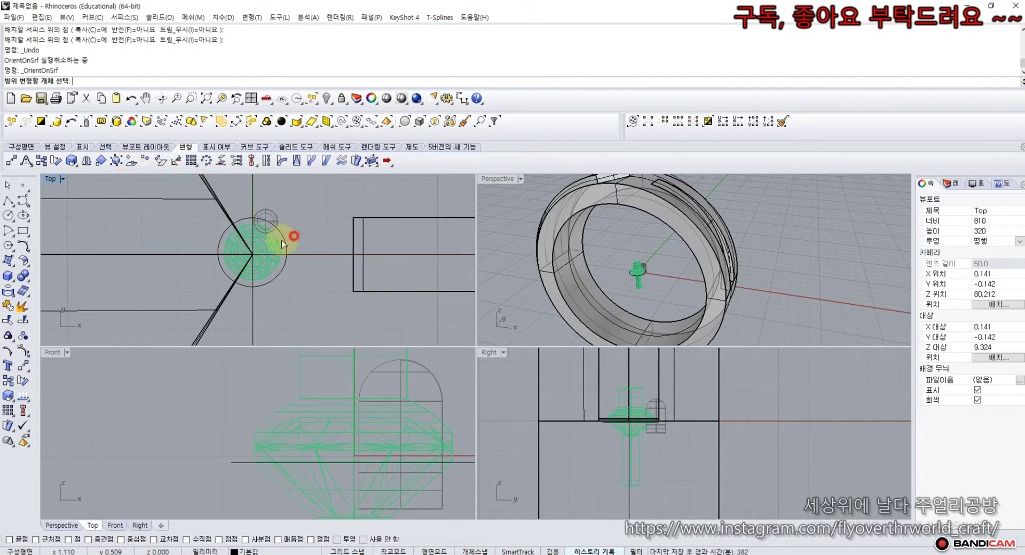
click(272, 248)
scroll(273, 247, up, 5)
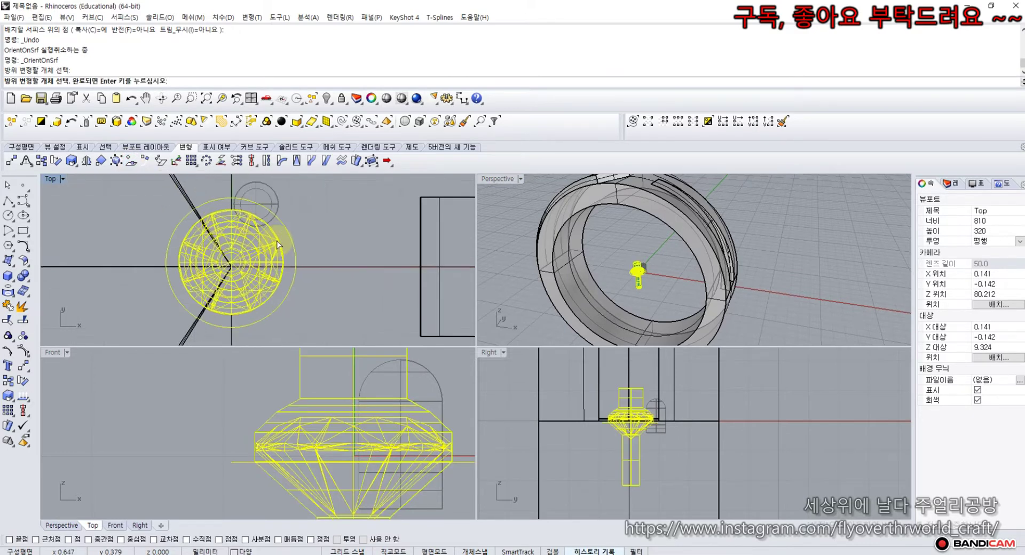
right_click(329, 225)
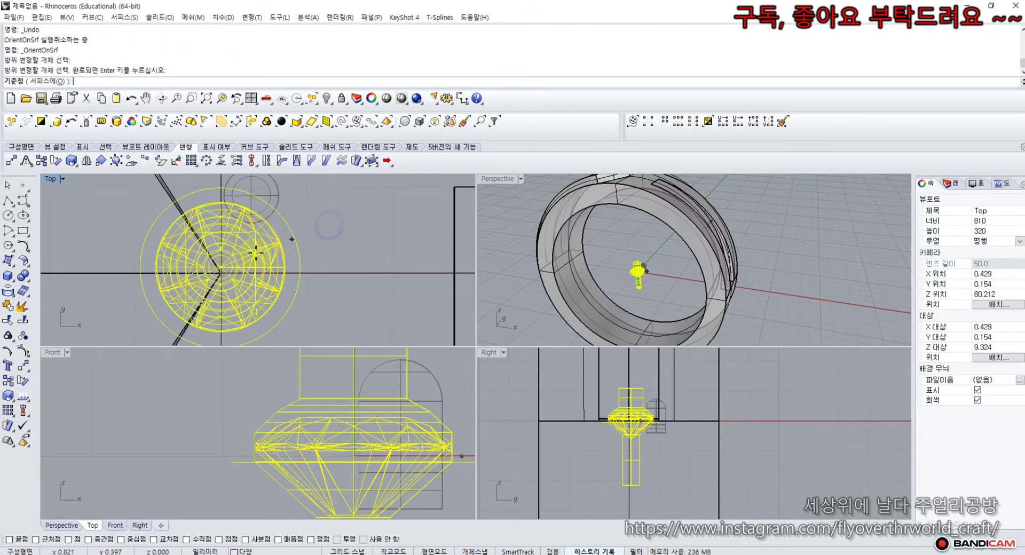
Set the base point at the gem's center with a reference point horizontally beside it, and target the slot floor at scale 1.0.
click(221, 266)
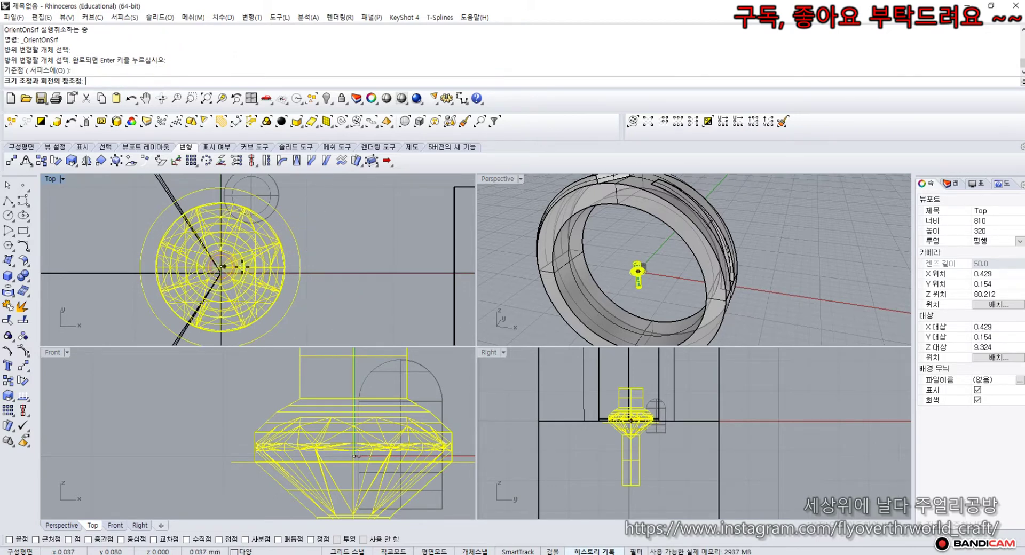
click(312, 267)
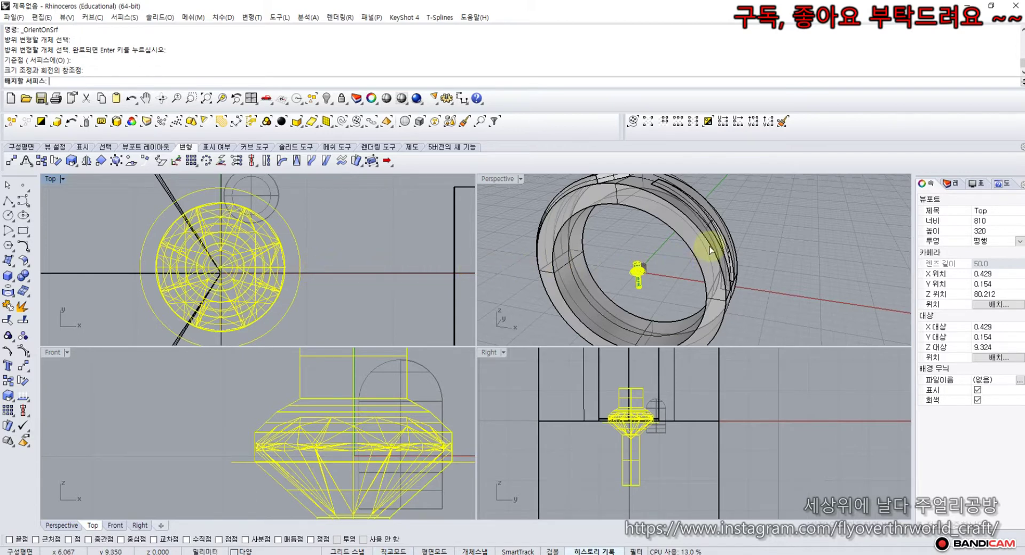
right_drag(710, 247, 696, 229)
scroll(697, 229, up, 3)
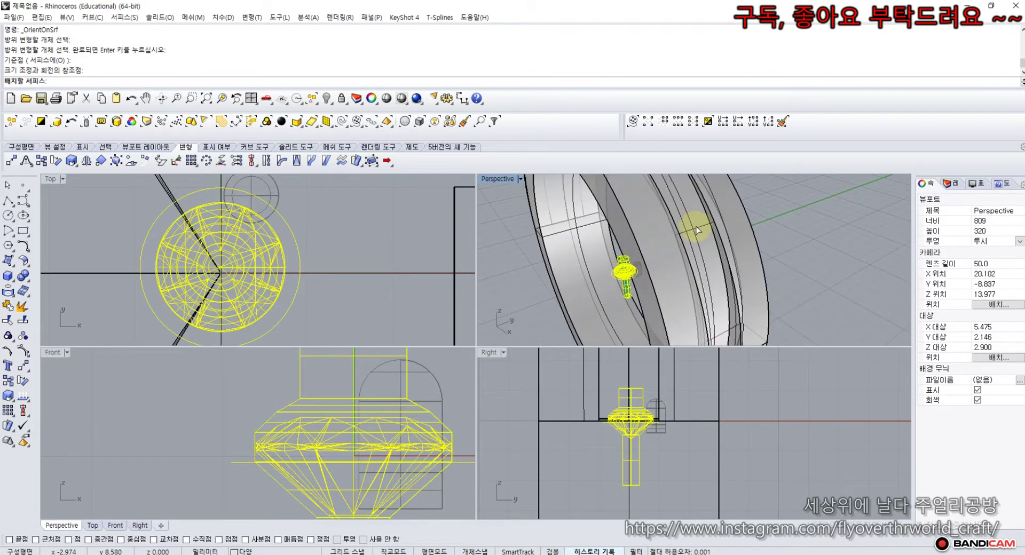
click(698, 228)
click(461, 333)
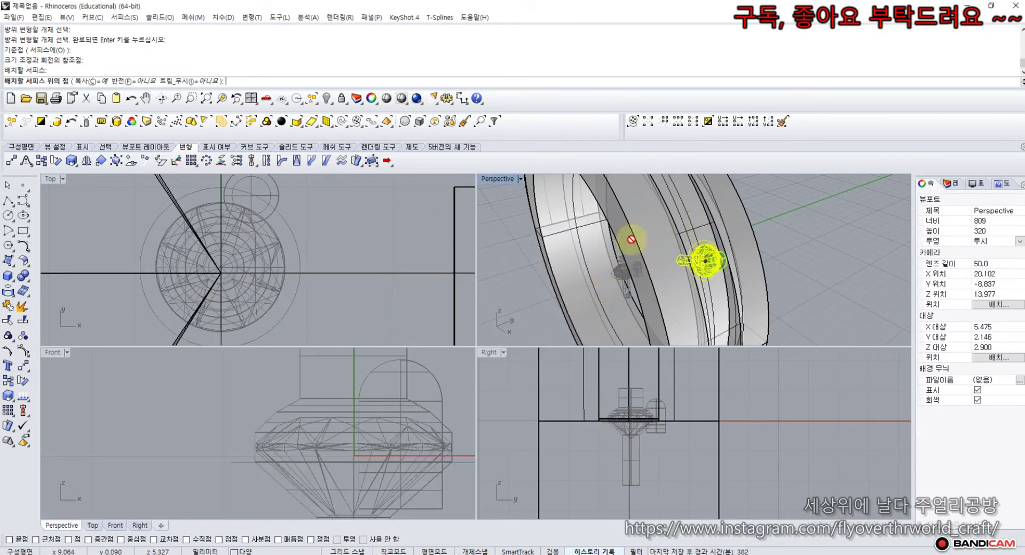
Place the first two gem copies on the slot's centerline, starting at the slot's closed end with their spacing circles touching.
double_click(502, 180)
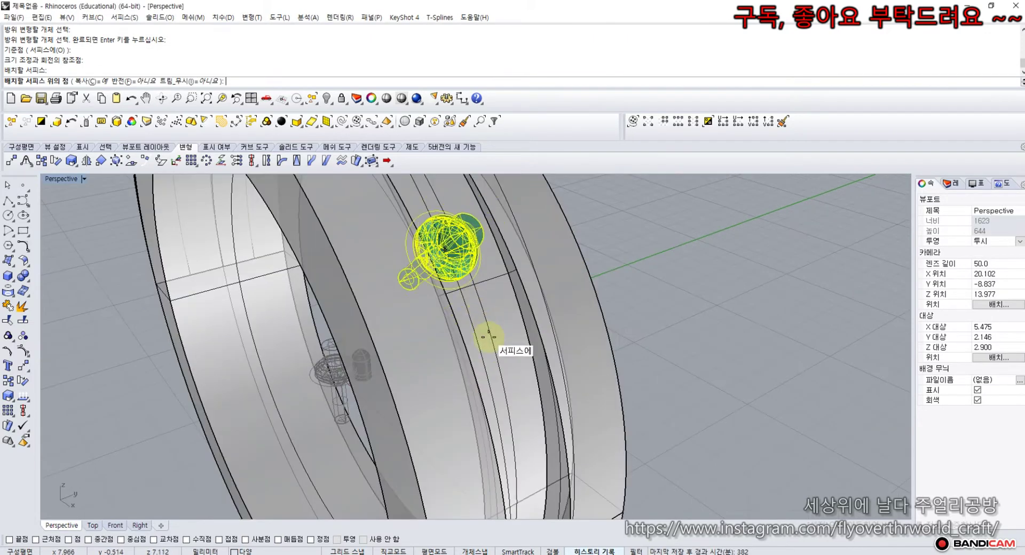
scroll(460, 320, up, 2)
right_drag(459, 320, 447, 290)
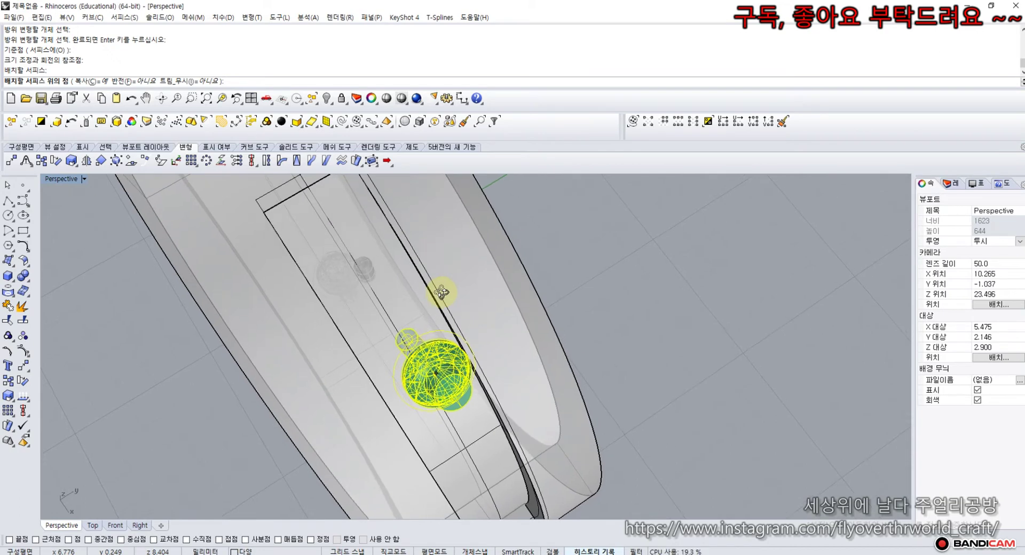
mouse_move(346, 233)
right_down()
mouse_move(325, 234)
mouse_move(335, 230)
right_up()
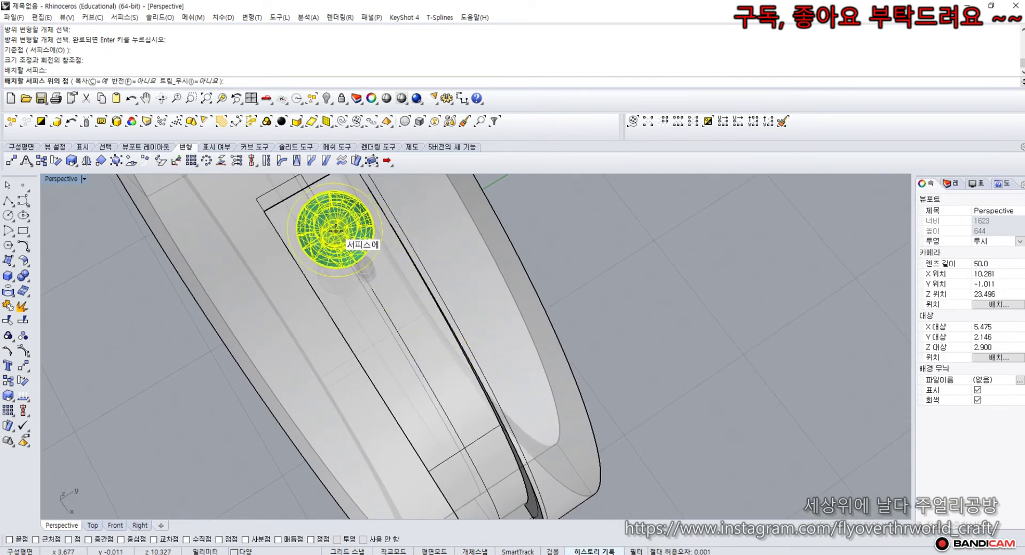
click(335, 230)
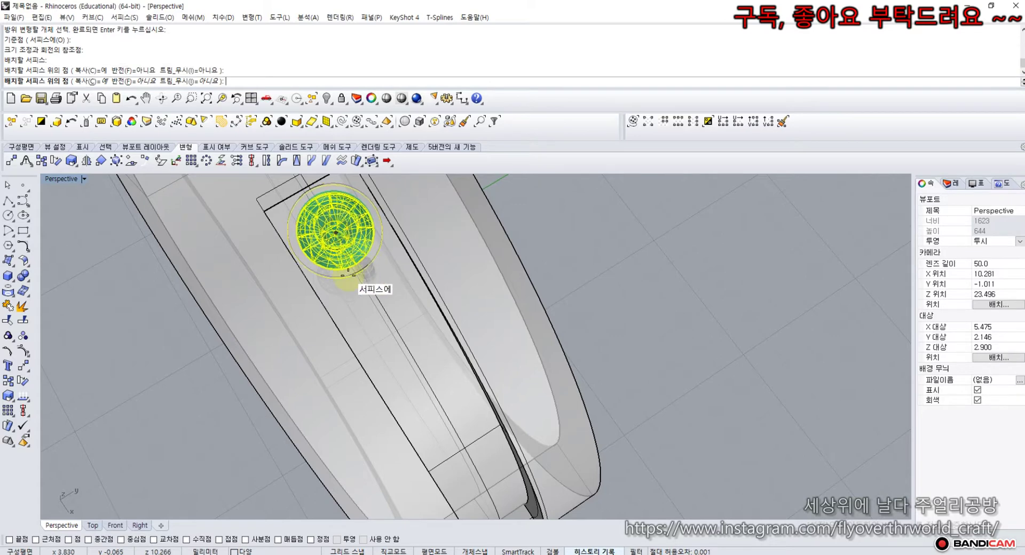
right_drag(315, 370, 361, 300)
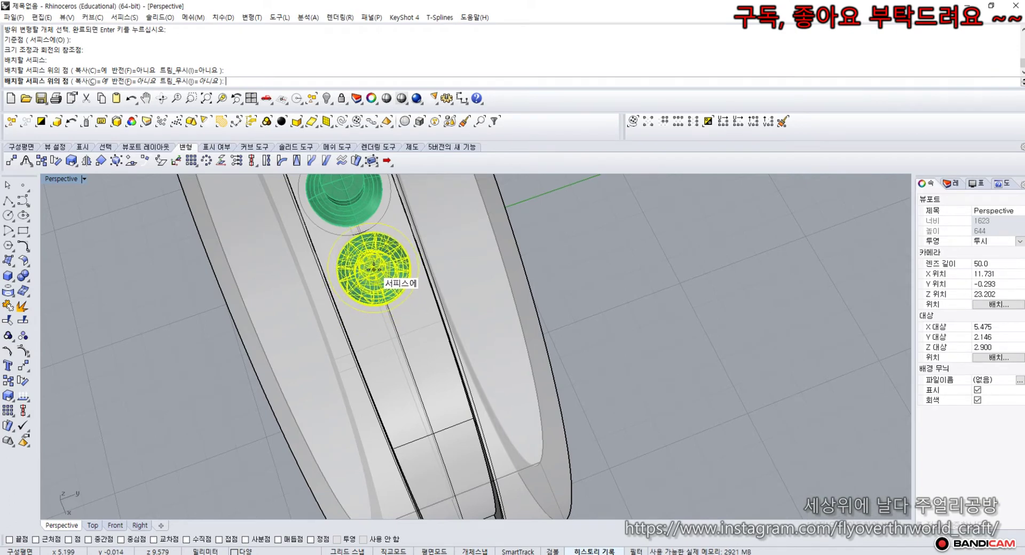
click(374, 270)
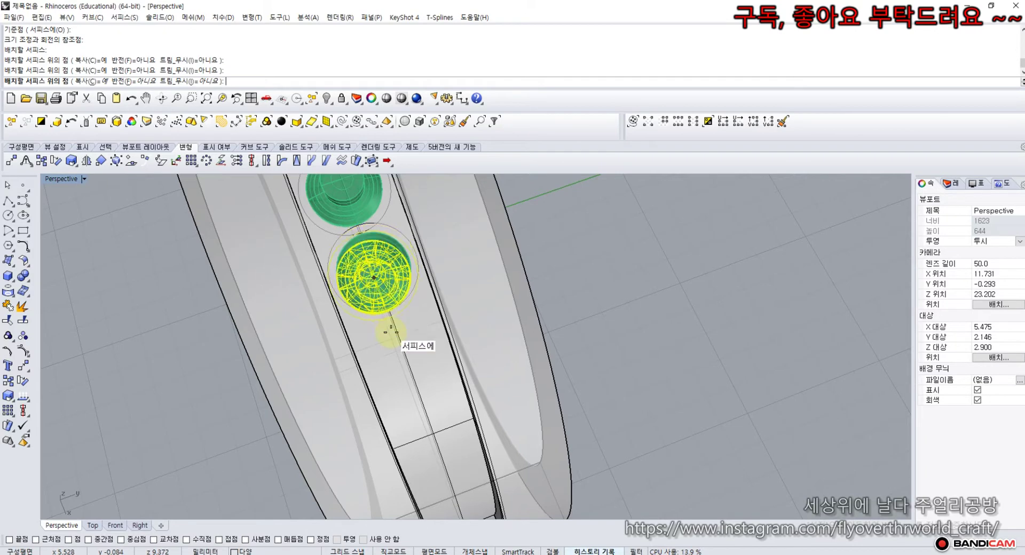
Place the third and fourth gem copies farther down the slot's centerline, each spacing circle touching the previous one.
right_drag(370, 354, 390, 315)
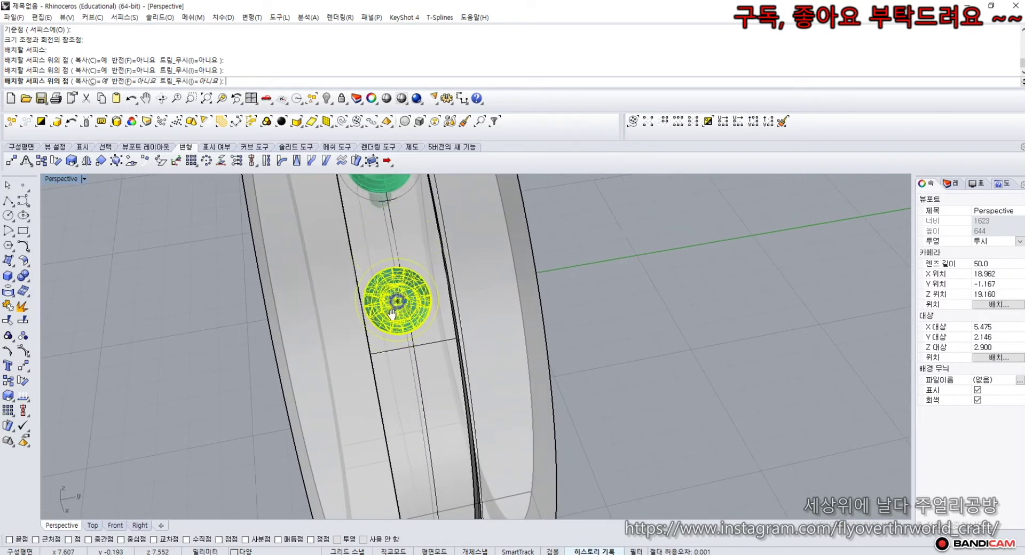
shift+right_drag(406, 277, 385, 321)
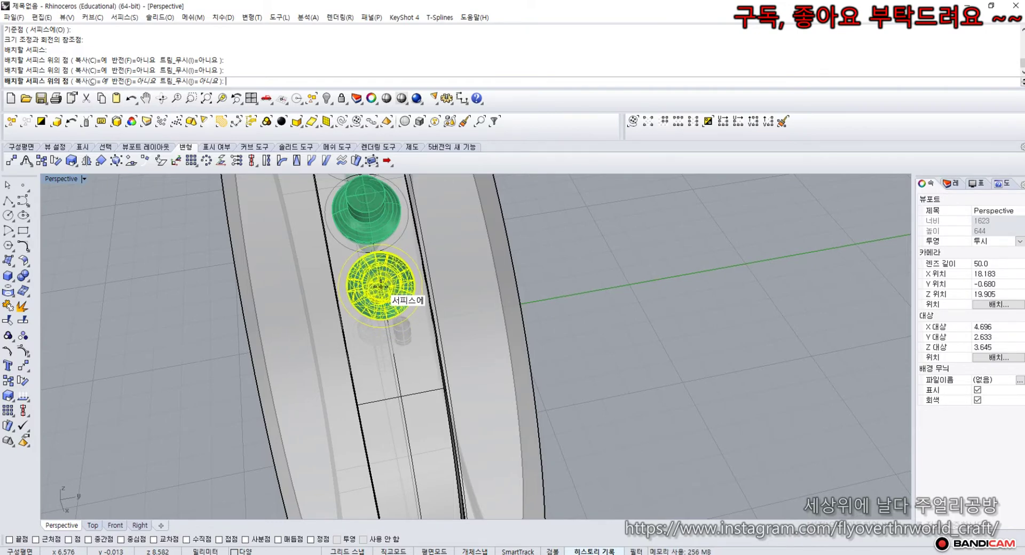
click(381, 287)
right_drag(389, 339, 384, 293)
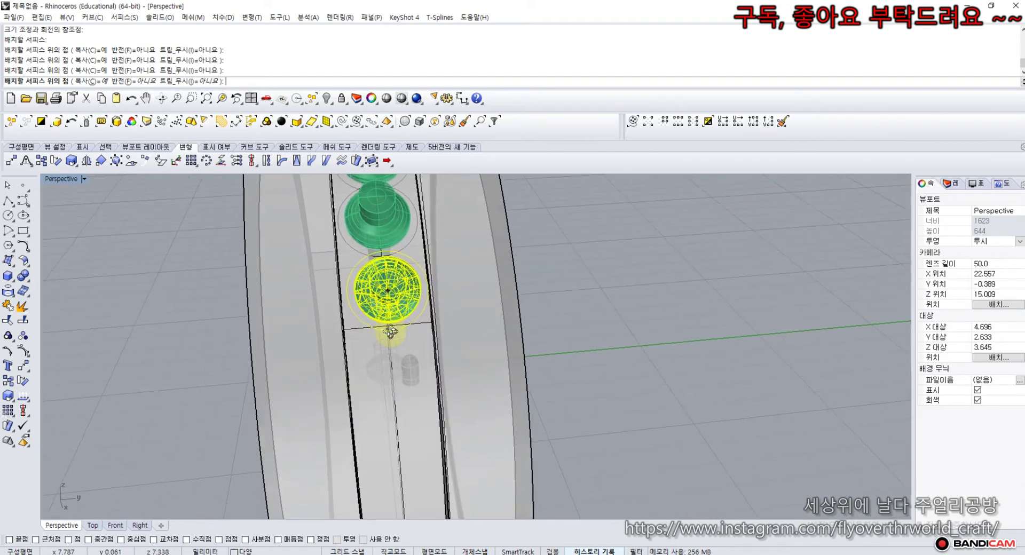
click(385, 289)
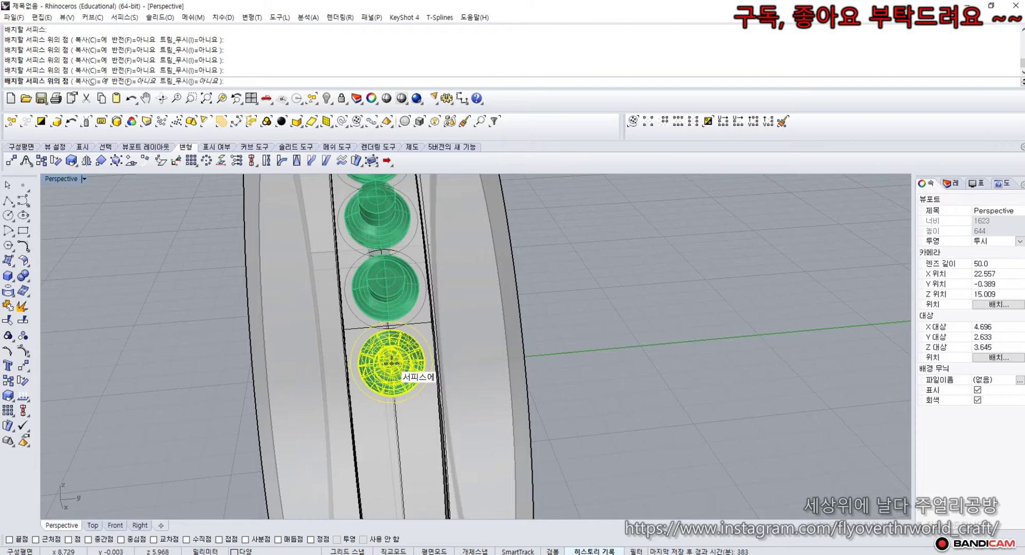
Continue the row of touching gem copies along the centerline to the seam at the ring's mid-height, and end the placement.
click(391, 363)
right_drag(396, 391, 387, 353)
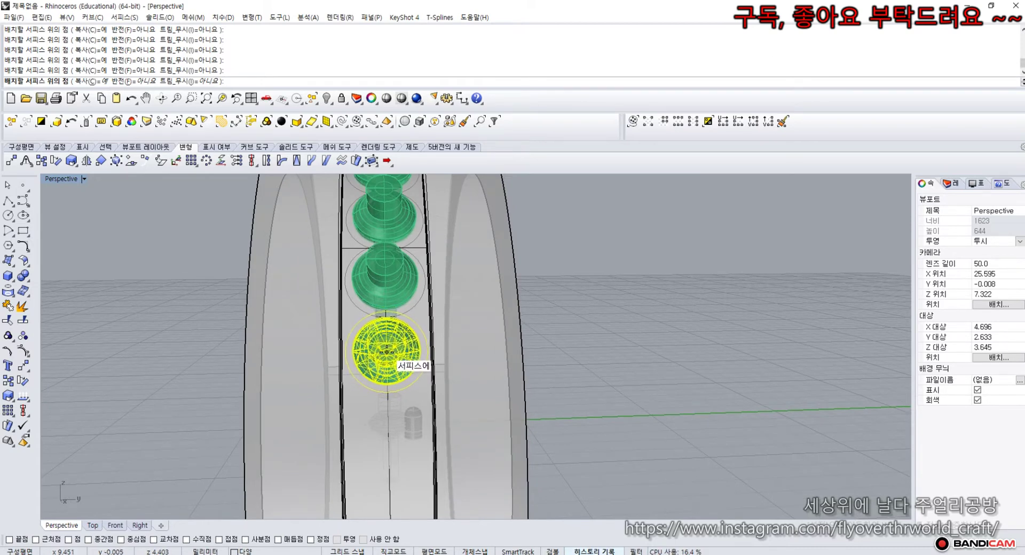
click(387, 348)
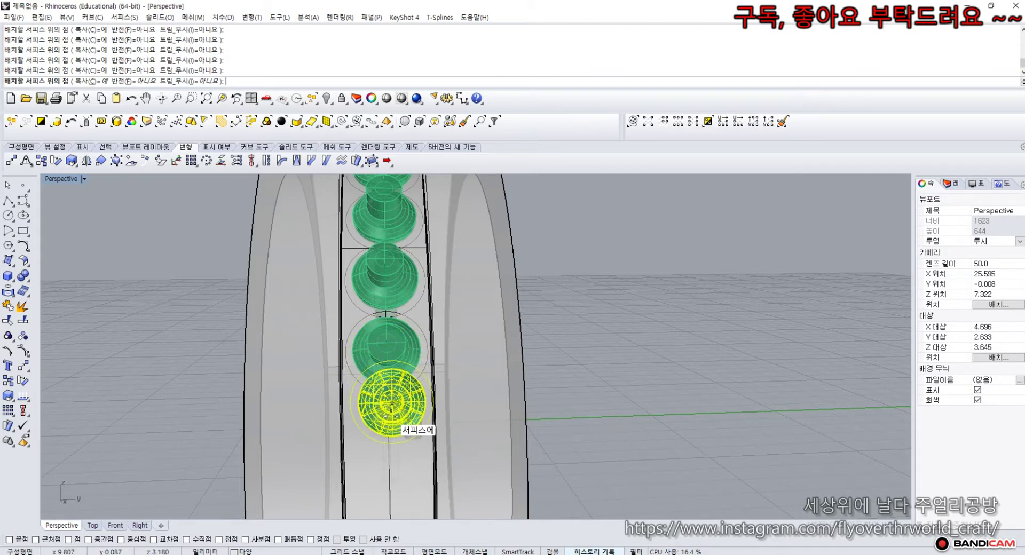
right_drag(387, 418, 380, 384)
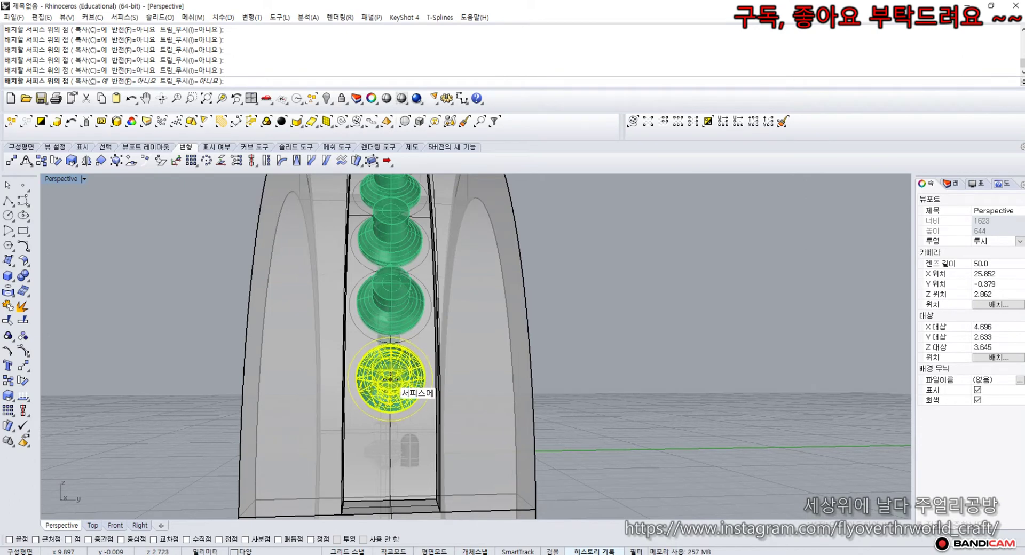
mouse_move(390, 379)
right_down()
mouse_move(385, 363)
mouse_move(385, 389)
right_up()
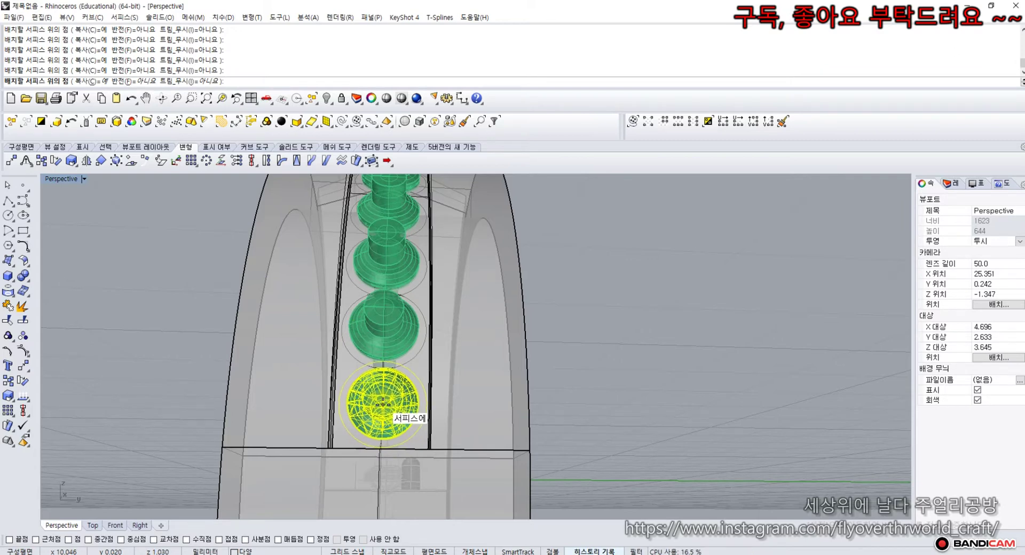
click(383, 404)
key(Return)
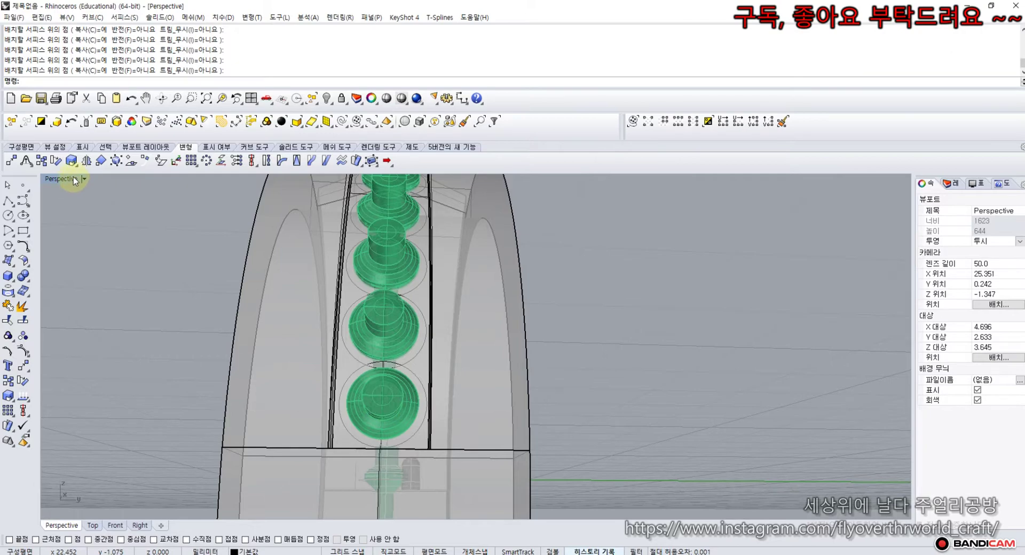